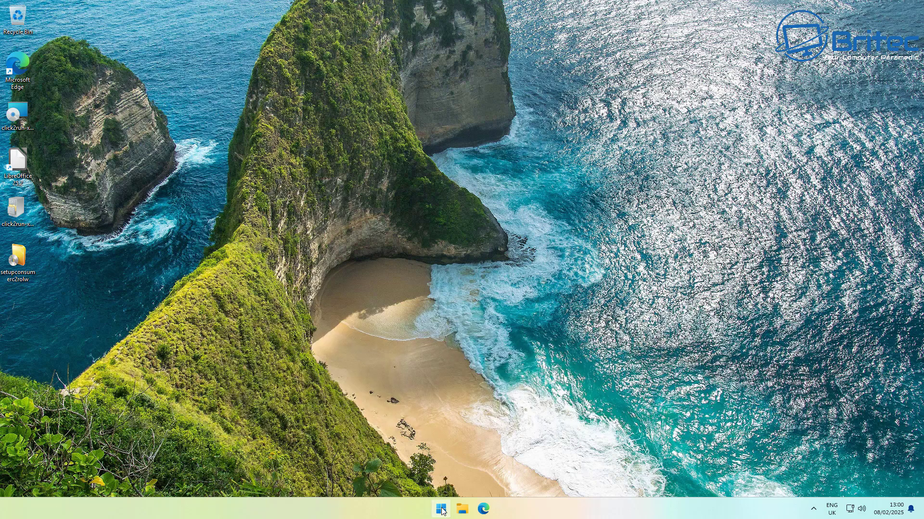
Run netplwiz from the Run prompt to open the User Accounts dialog.
right_click(442, 512)
click(425, 451)
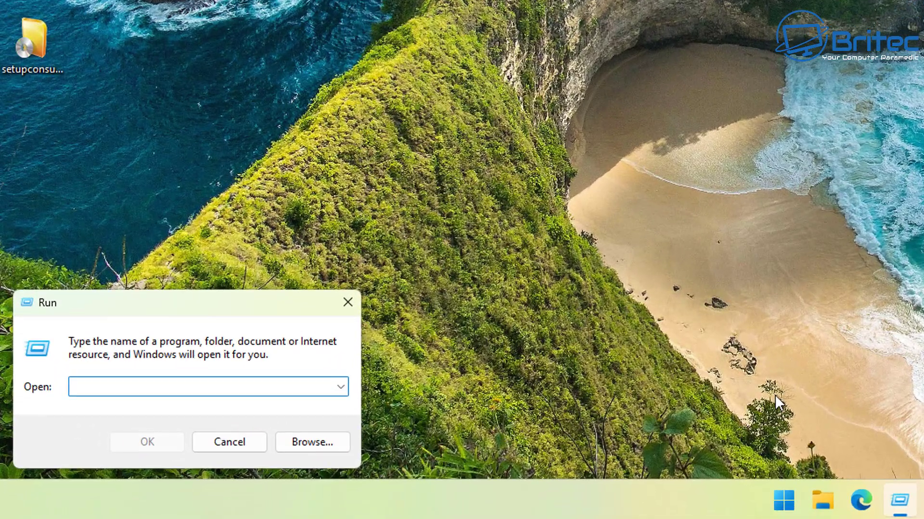
text(net)
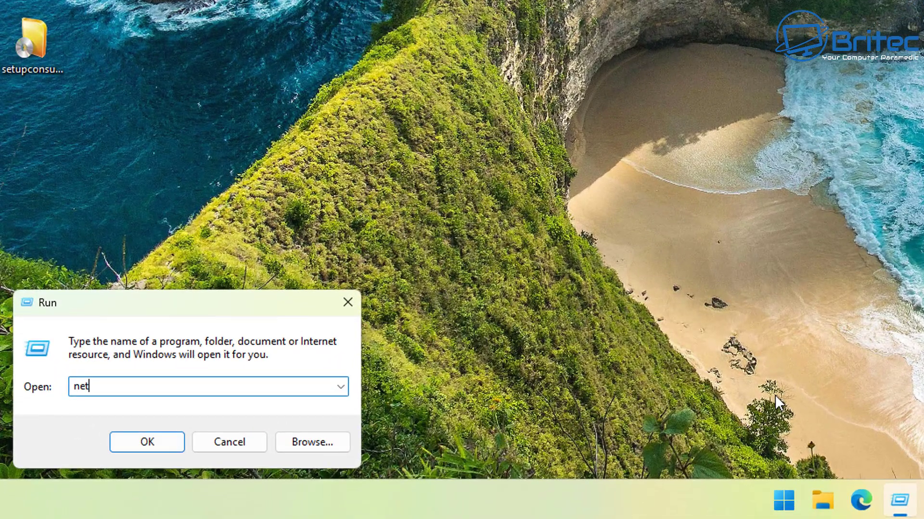
text(plwiz)
key(Return)
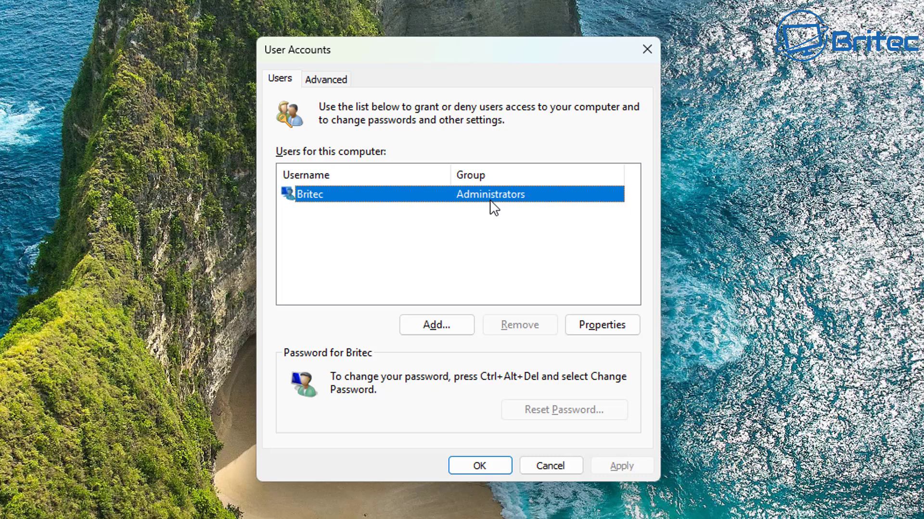
Create a local user named Kid that signs in without a Microsoft account.
click(435, 324)
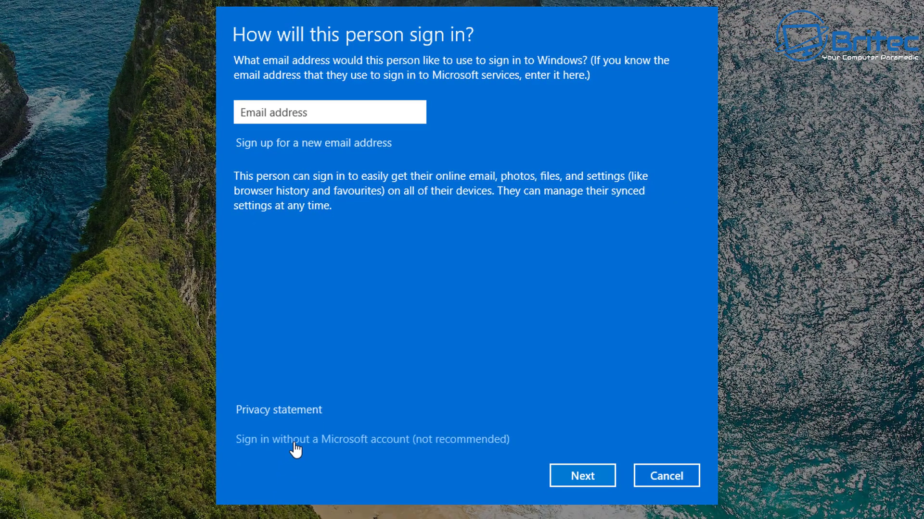
click(330, 451)
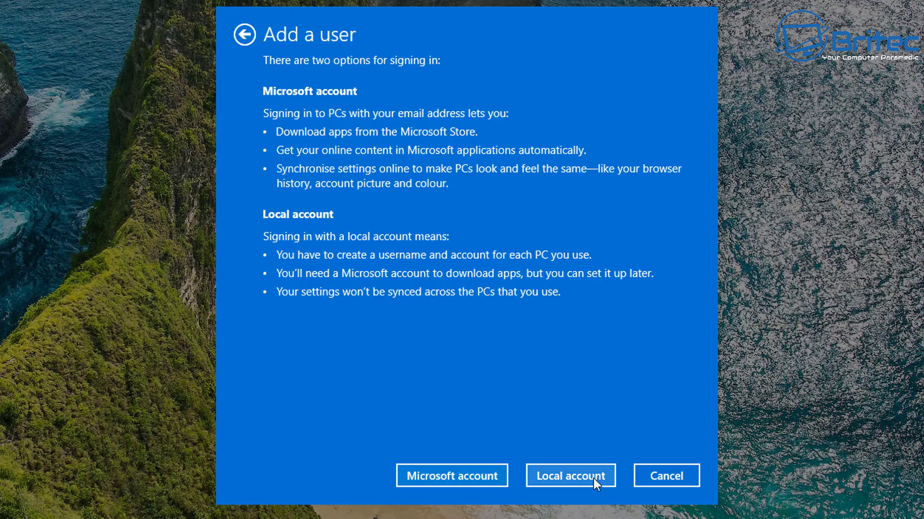
click(568, 477)
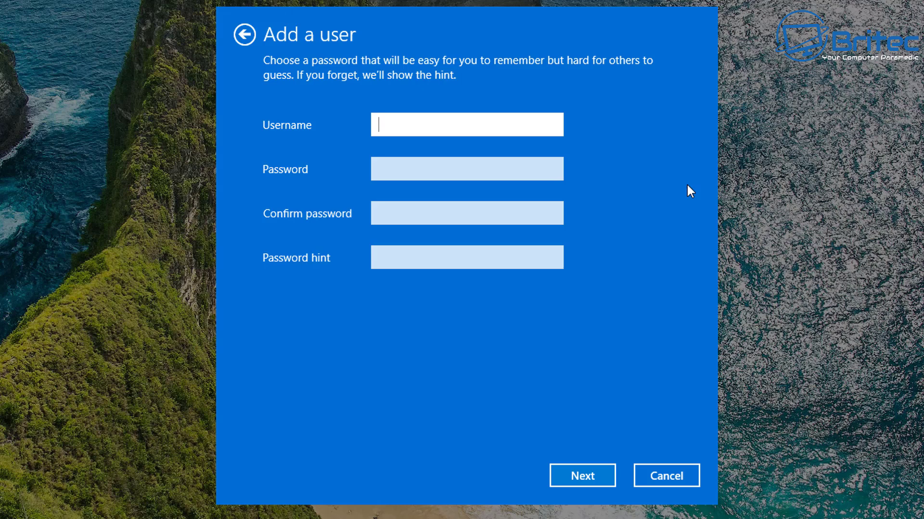
text(Kid)
click(585, 477)
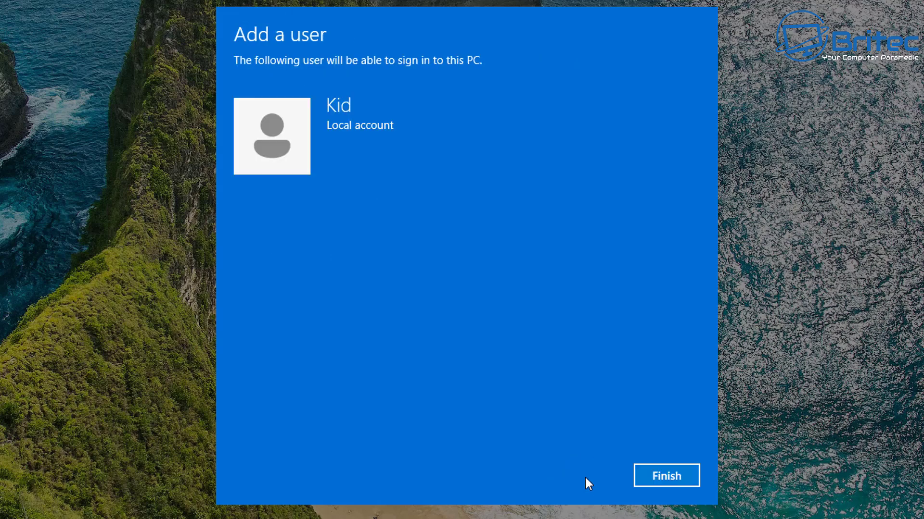
click(675, 480)
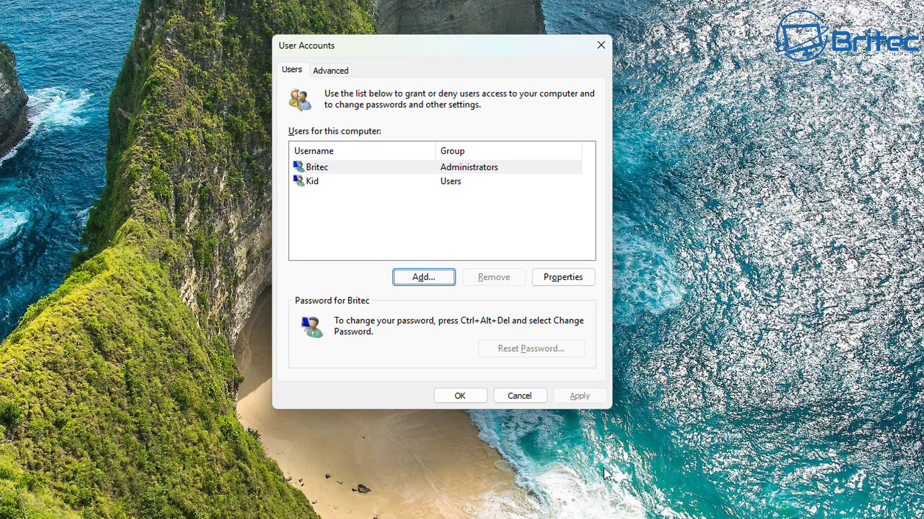
Check the administrator account's group membership in its properties, then cancel.
click(458, 165)
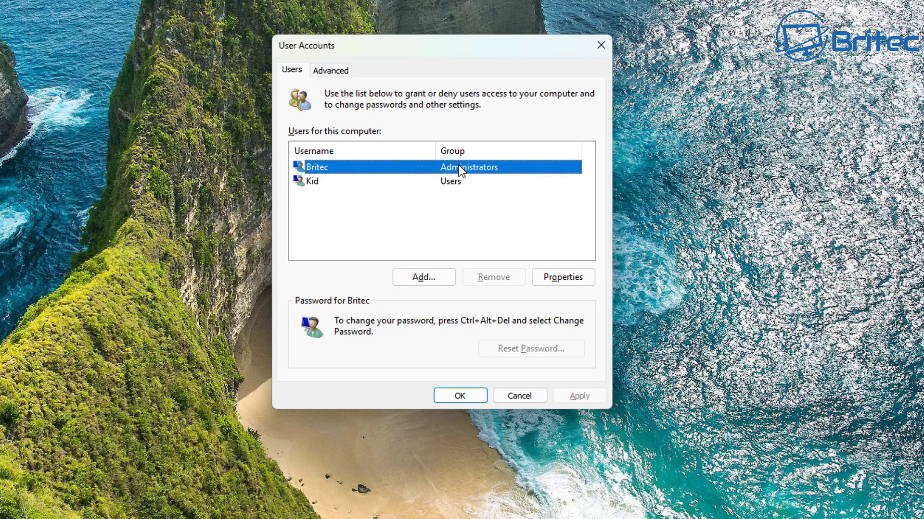
click(560, 276)
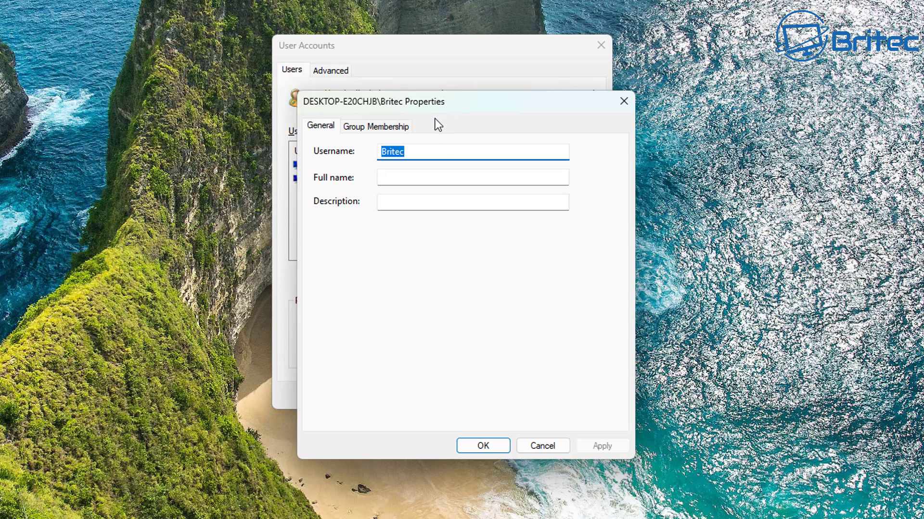
click(387, 127)
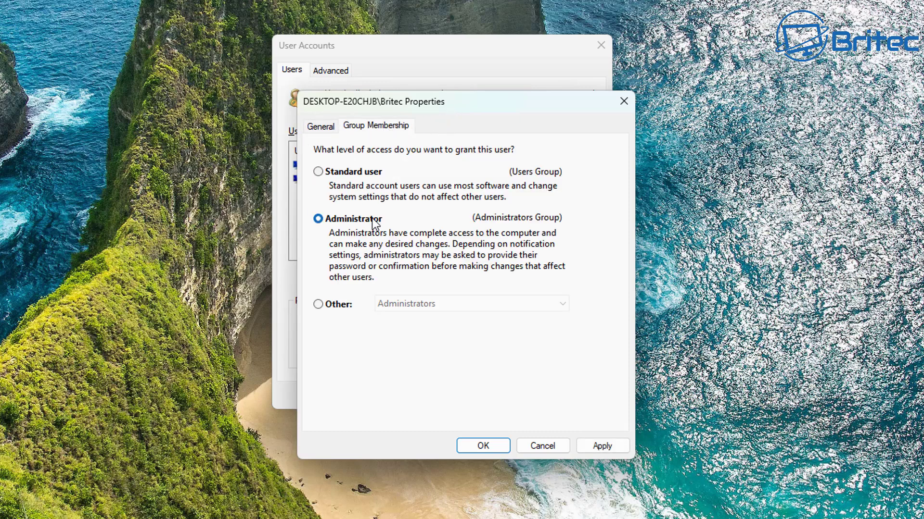
drag(428, 106, 404, 50)
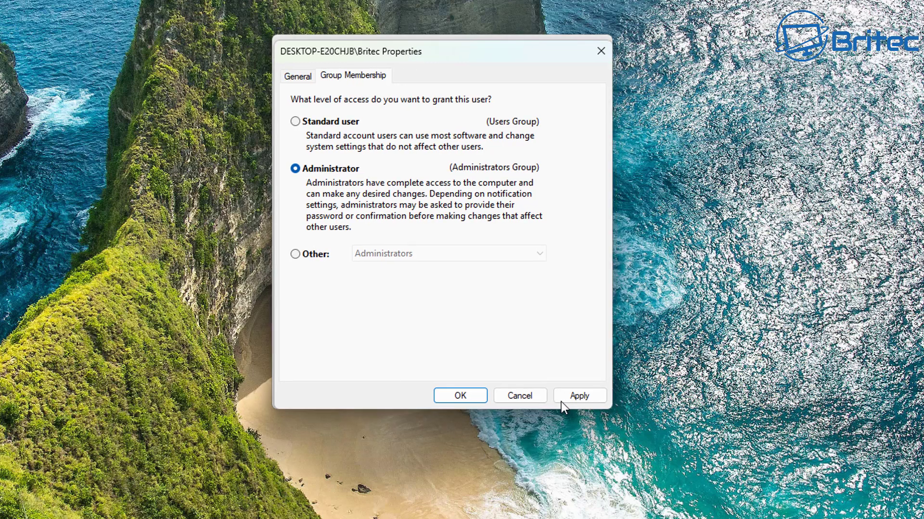
click(524, 396)
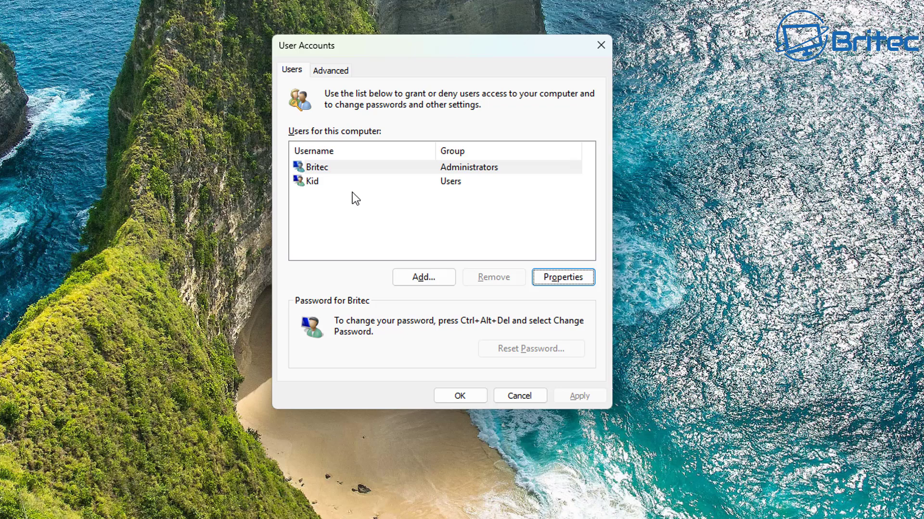
Confirm Kid is a Standard user, then close the User Accounts window with OK.
click(317, 181)
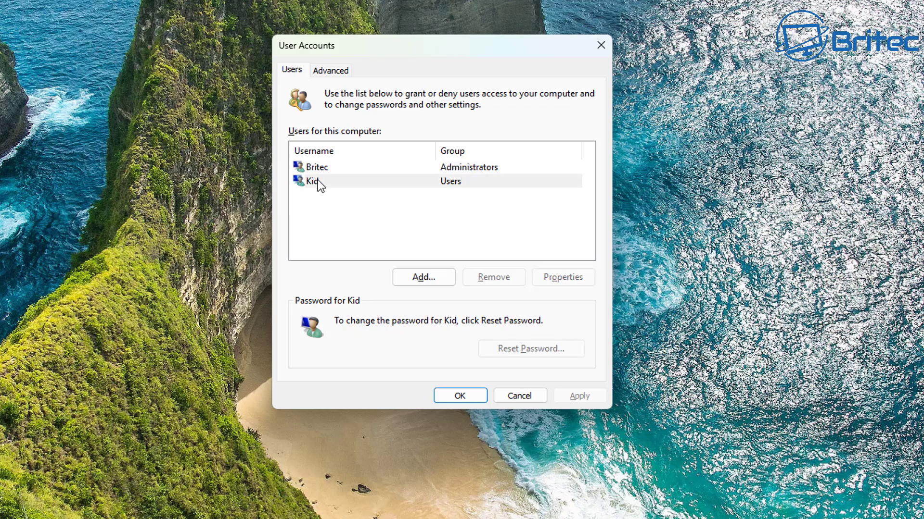
click(573, 280)
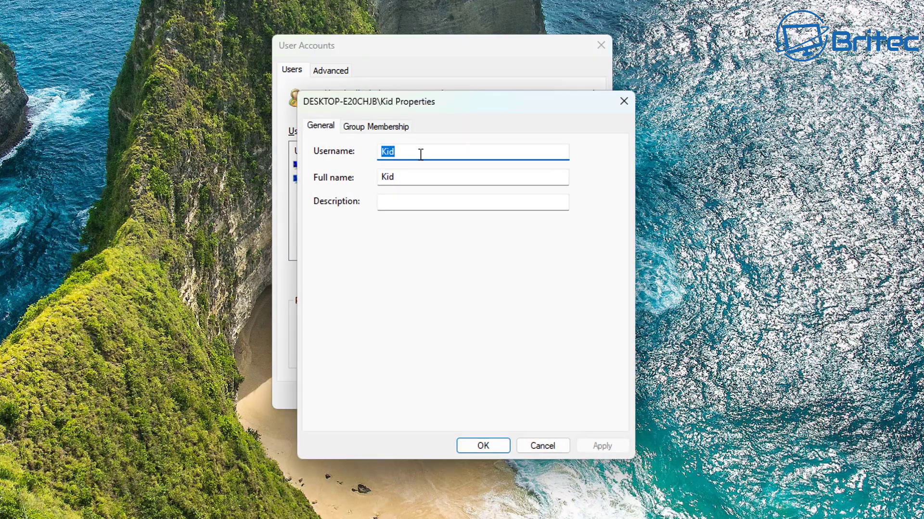
click(353, 126)
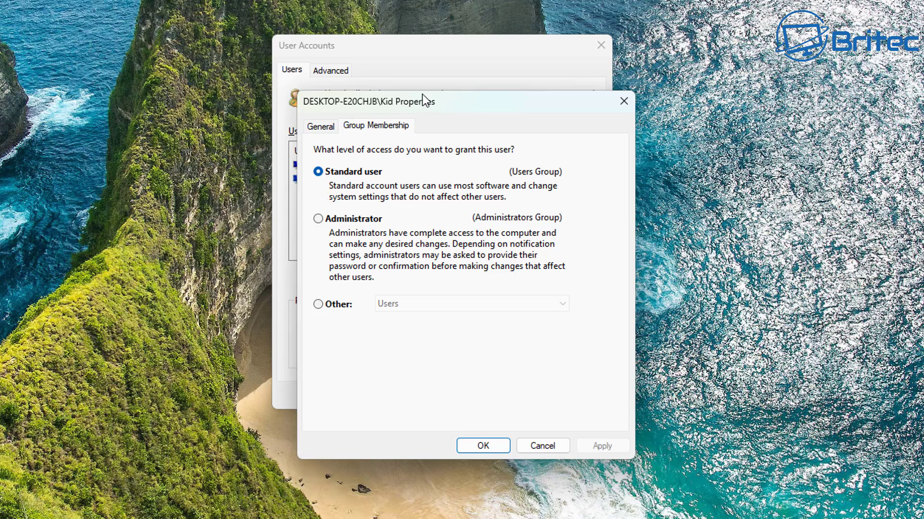
drag(427, 100, 406, 42)
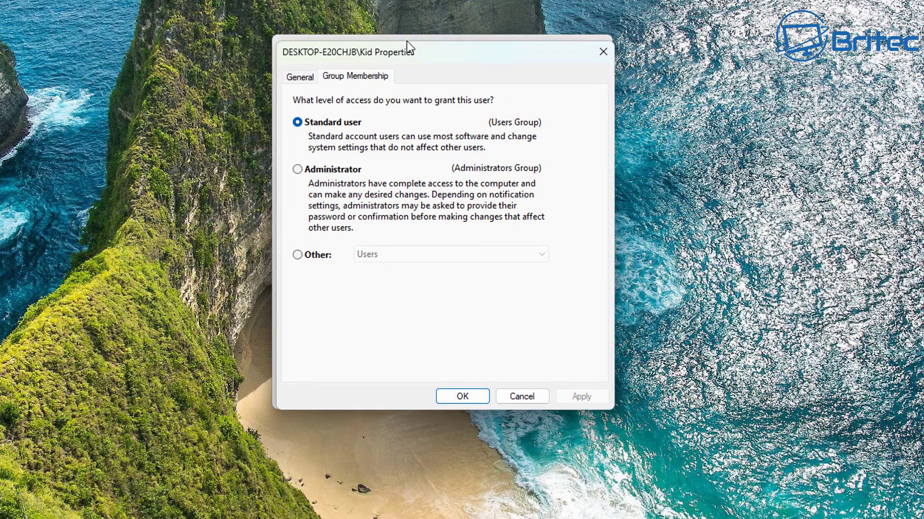
click(602, 53)
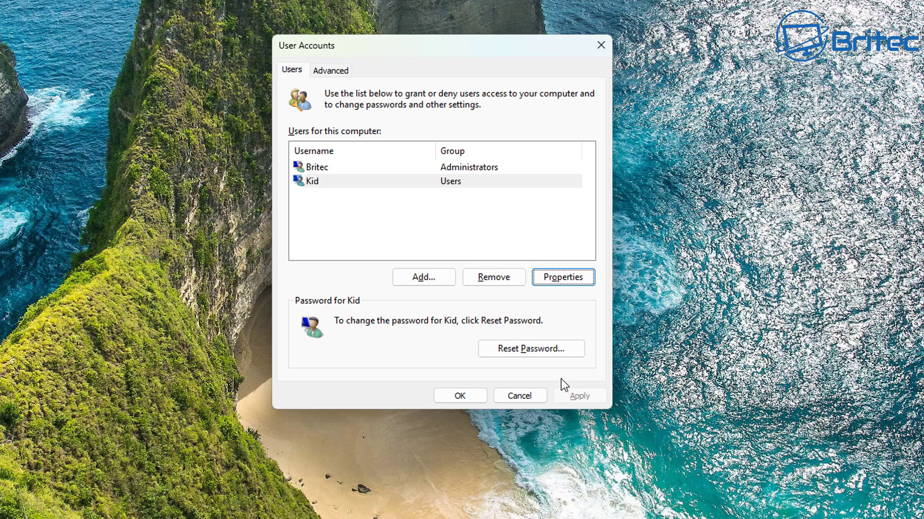
click(327, 167)
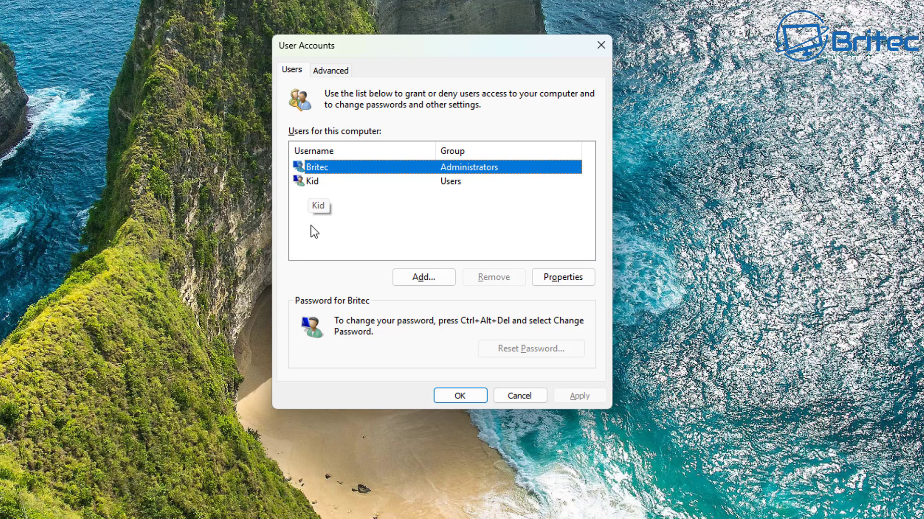
click(469, 401)
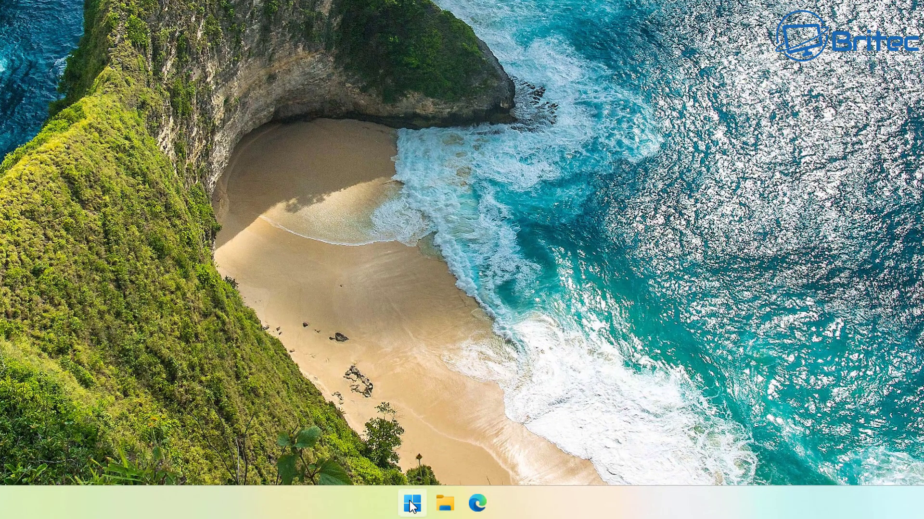
Find Control Panel through the Start search and open it.
click(400, 501)
text(control Panelontrol)
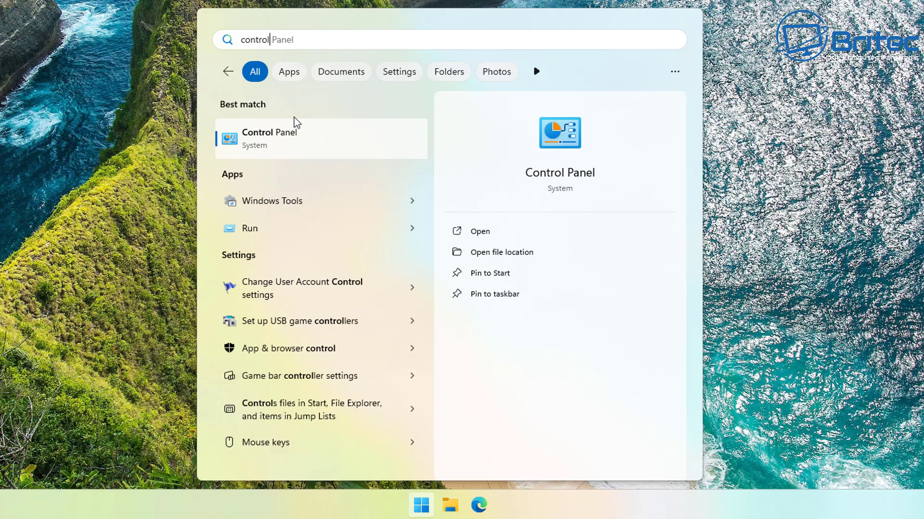
click(305, 140)
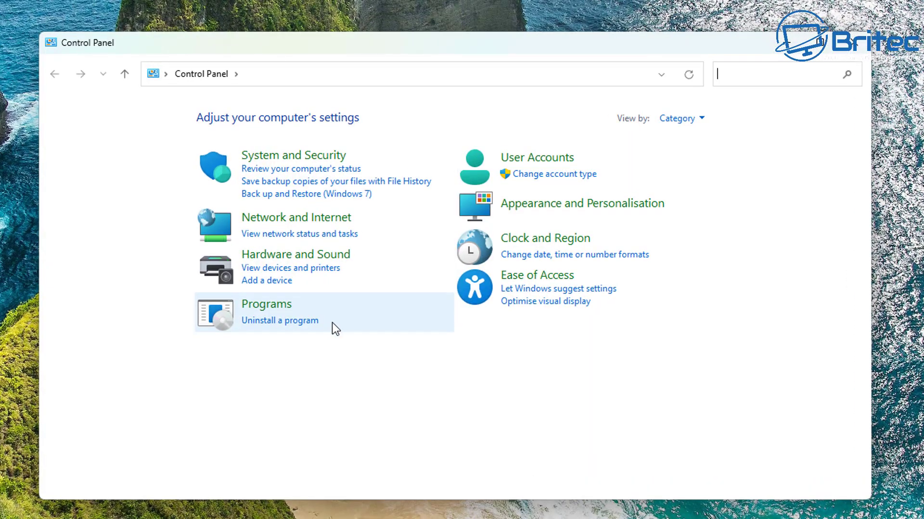
Go through User Accounts › Manage another account to the administrator's Create Password page.
click(519, 161)
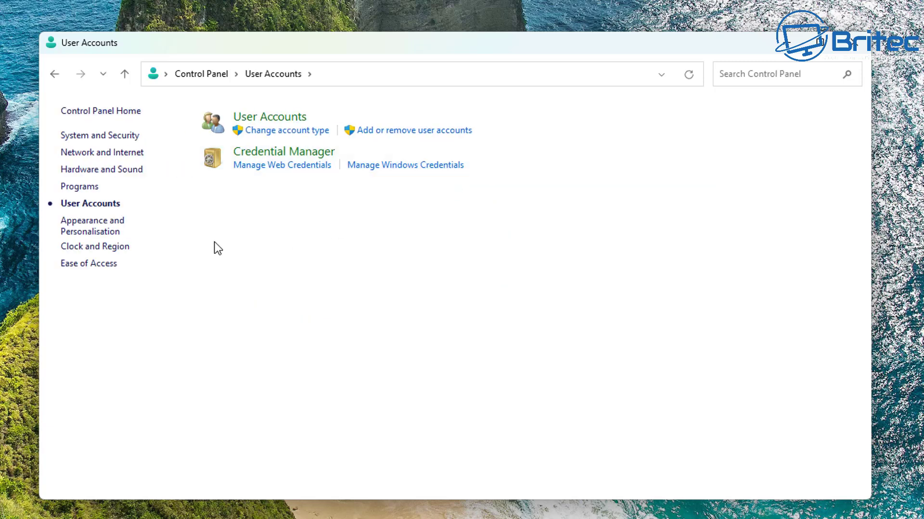
click(265, 118)
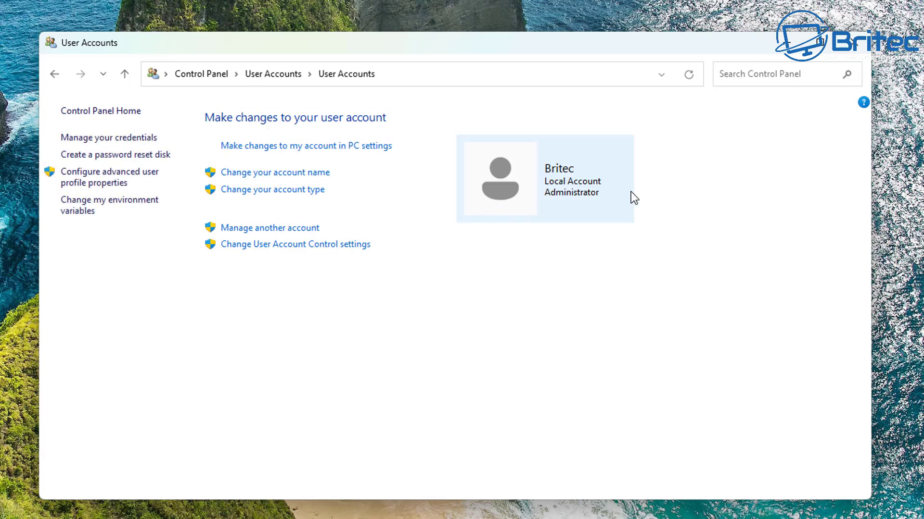
click(270, 229)
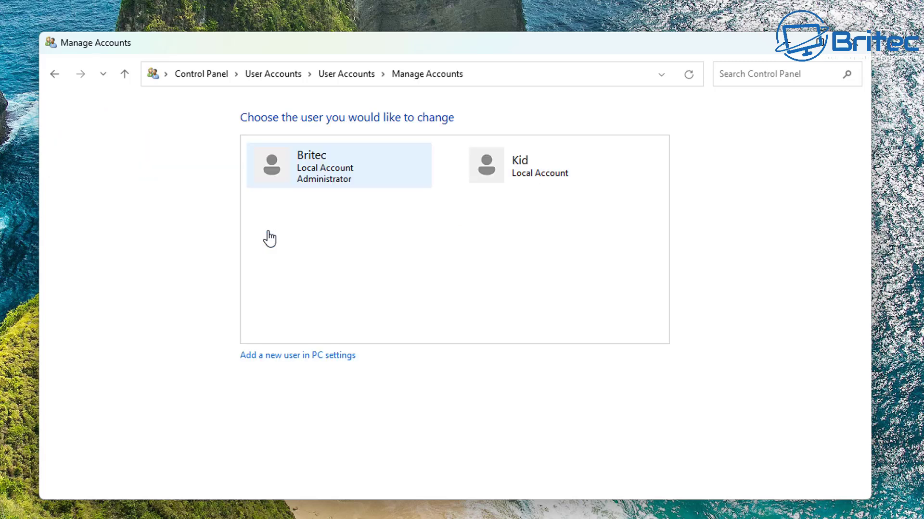
click(332, 174)
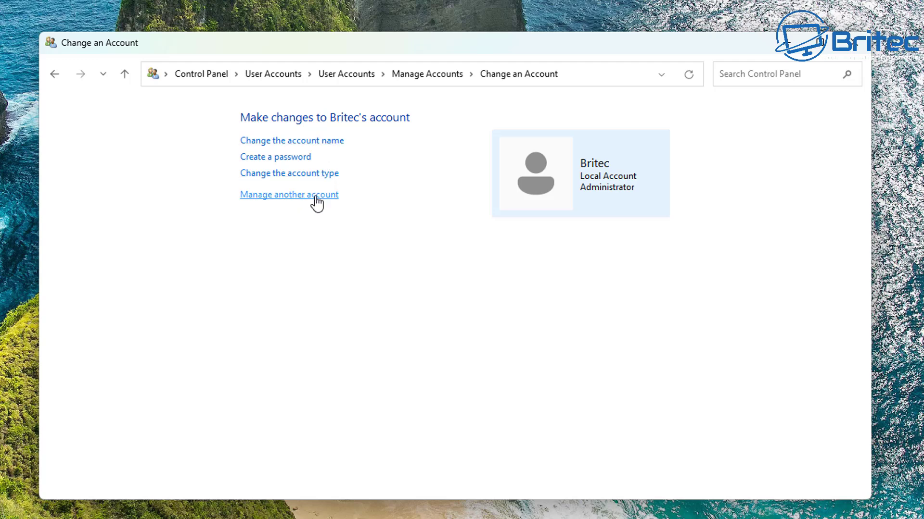
click(297, 158)
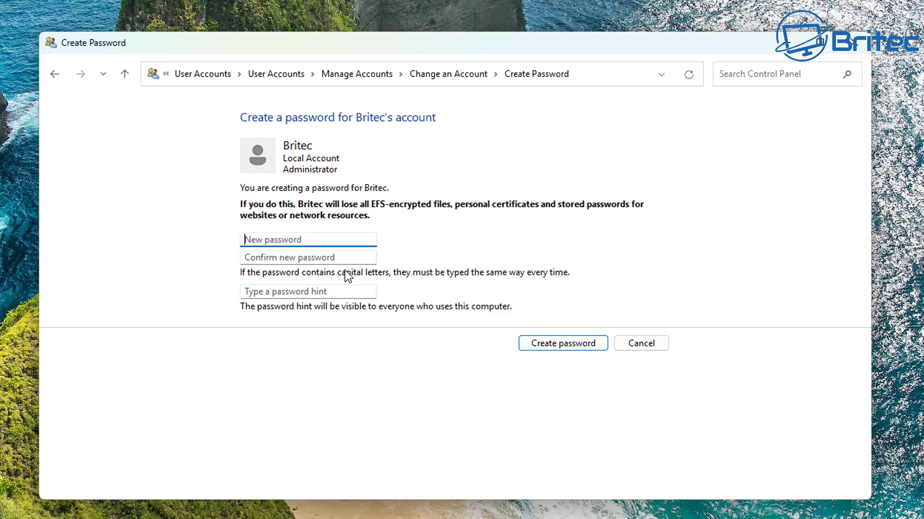
Enter and confirm a new password for the administrator account and create it.
click(260, 257)
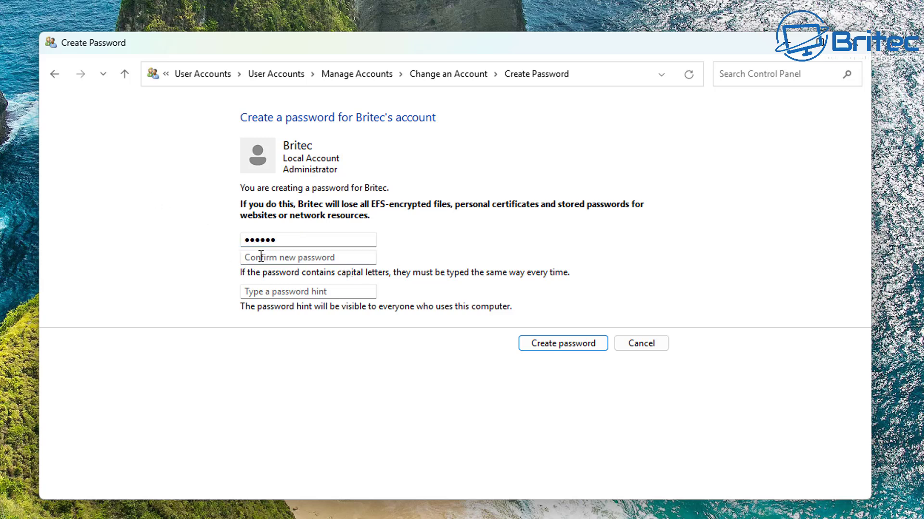
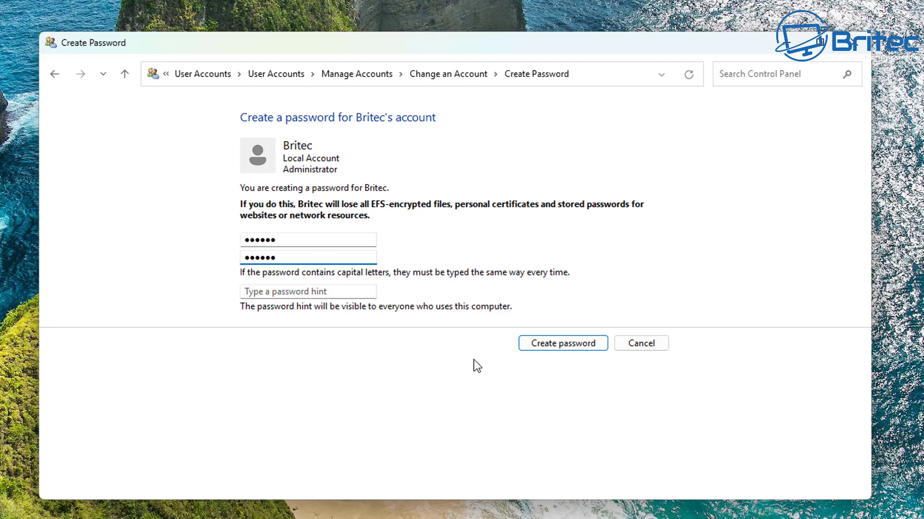
click(559, 349)
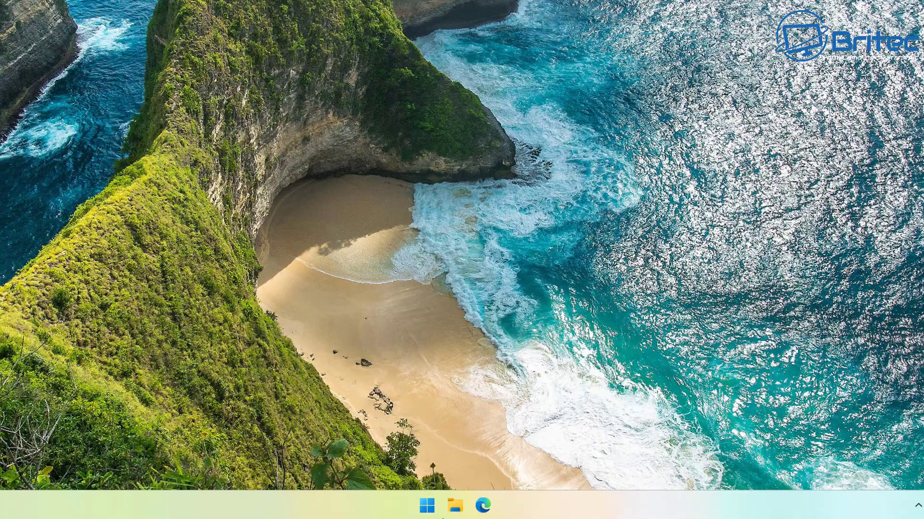
Switch user from the Start menu to the Kid account and sign in.
click(440, 508)
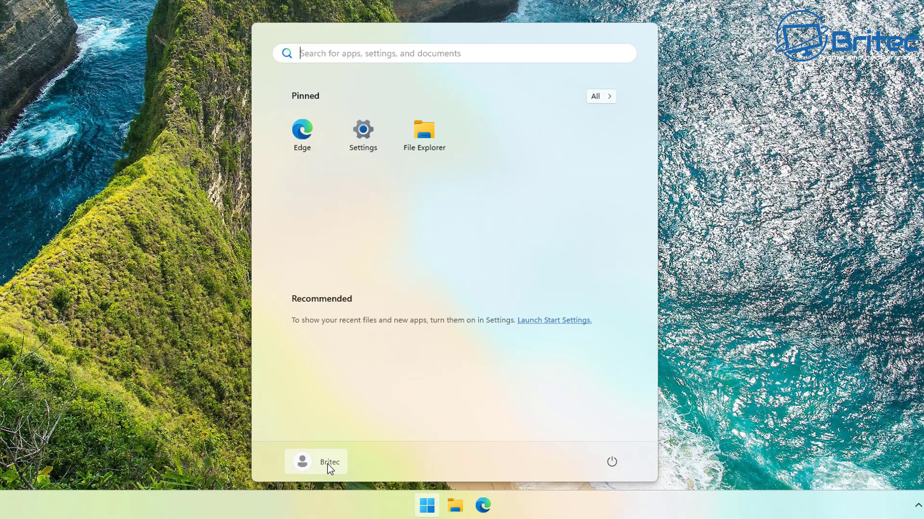
click(327, 464)
click(474, 382)
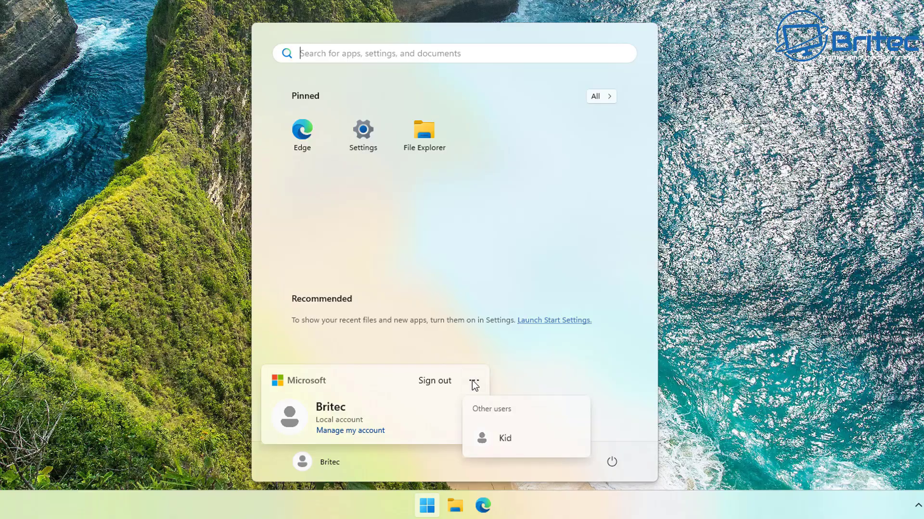
click(489, 441)
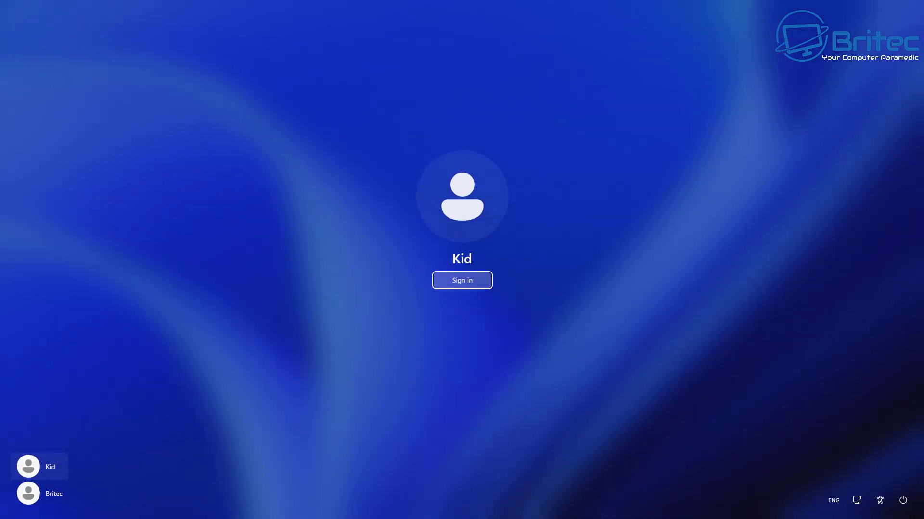
click(454, 286)
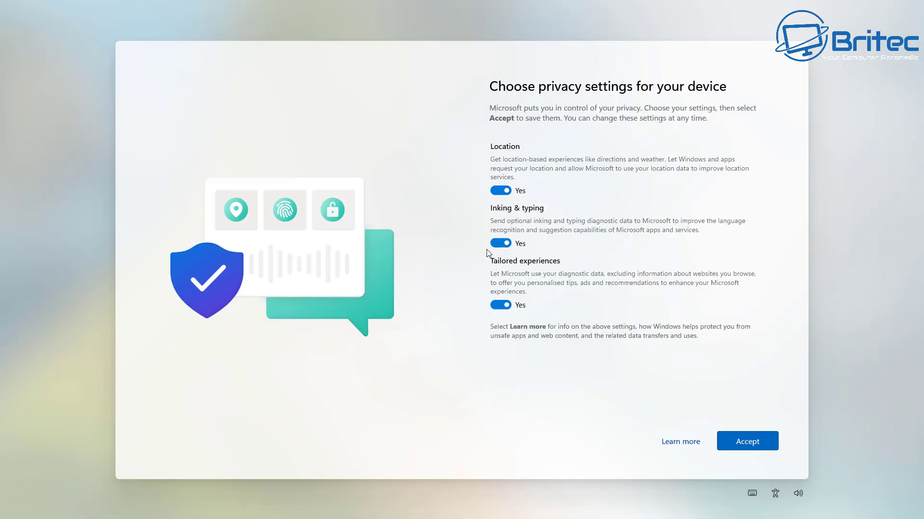
Set location, inking and typing, and tailored experiences to No, then accept.
click(501, 192)
click(498, 235)
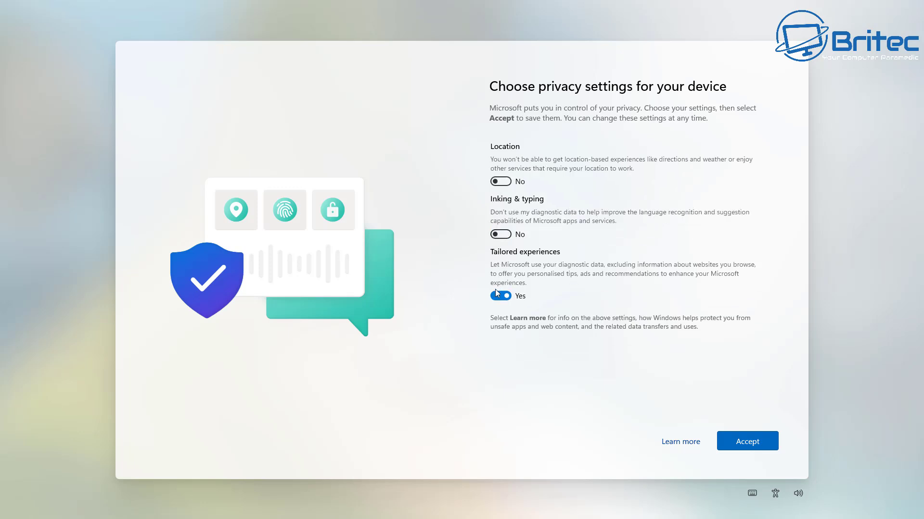
click(500, 296)
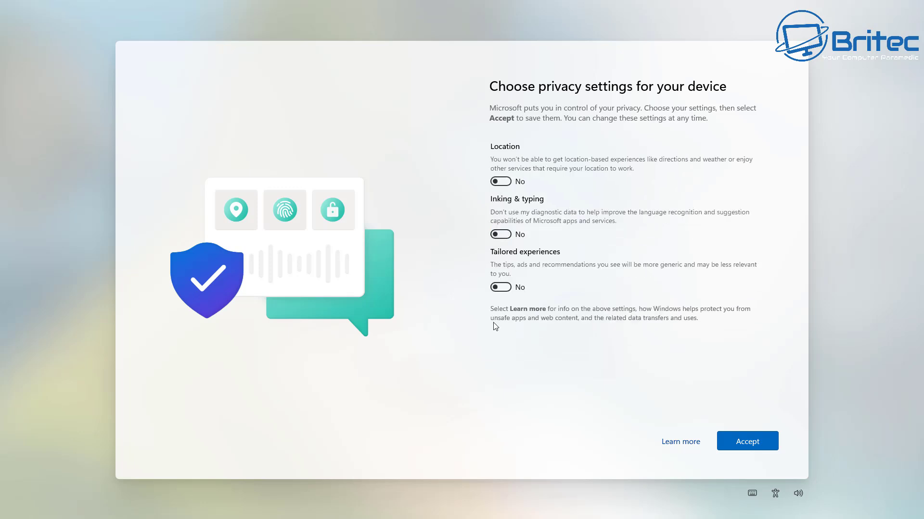
click(732, 445)
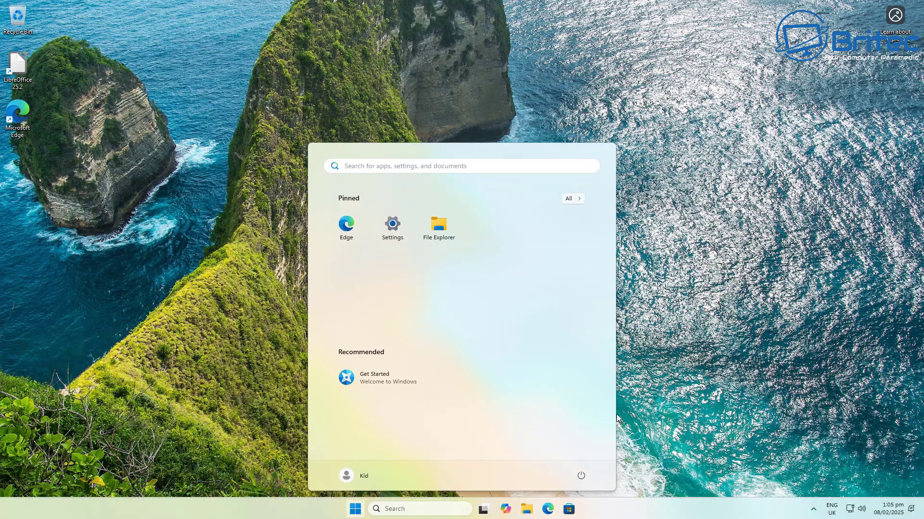
Dismiss the Start menu, then launch Settings from its pinned tile.
click(686, 352)
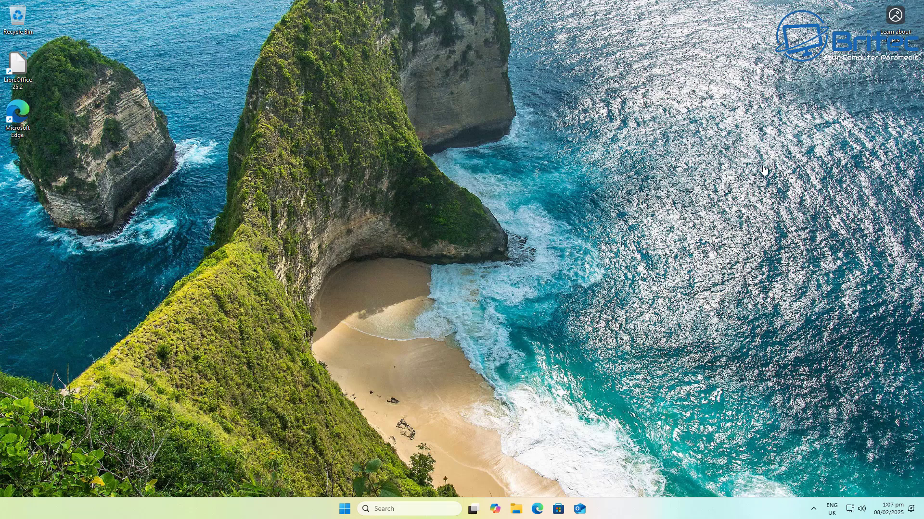
click(345, 509)
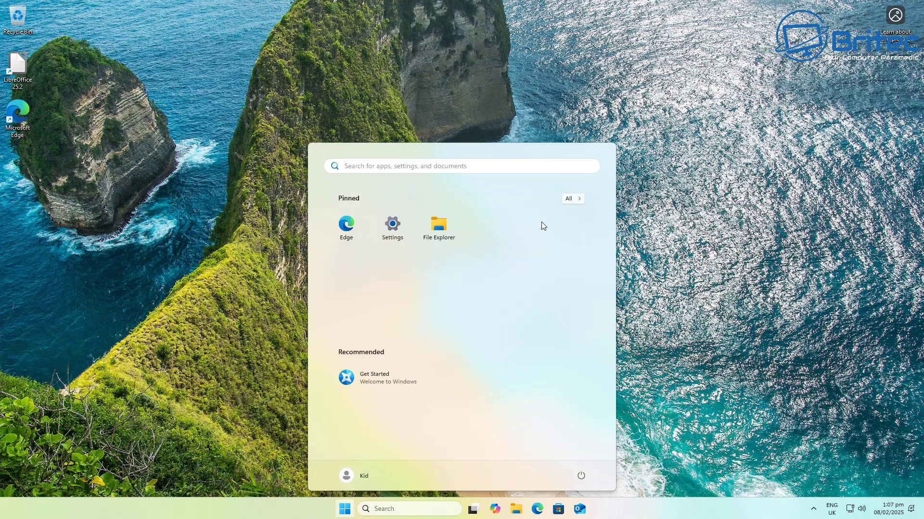
click(393, 234)
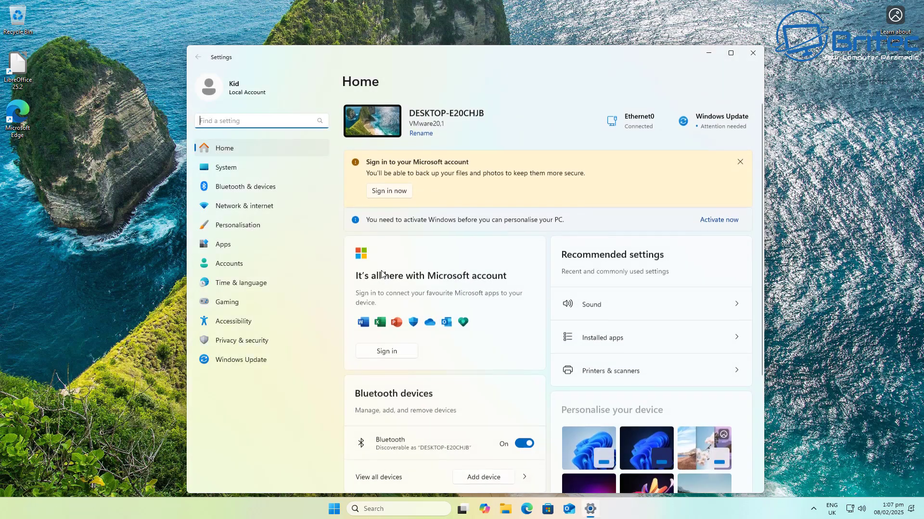
Go to Apps › Advanced app settings and expand the Choose where to get apps dropdown.
click(238, 245)
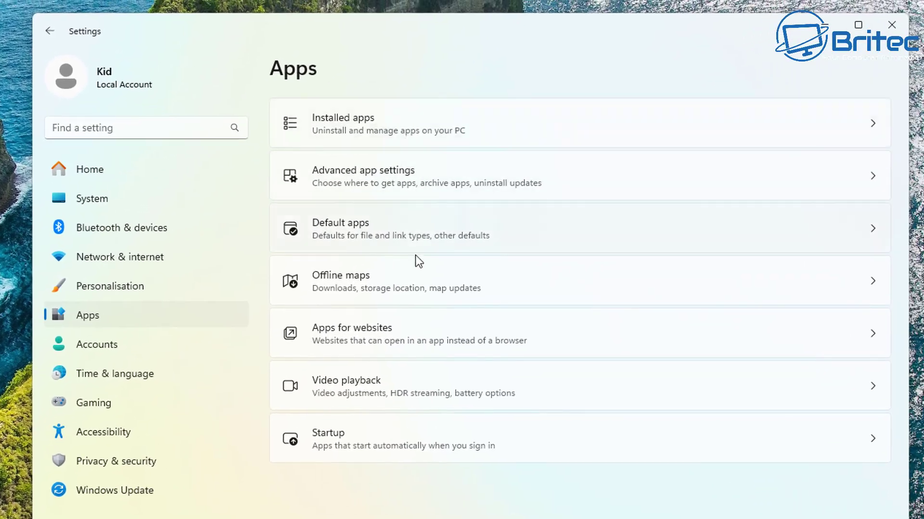
click(418, 187)
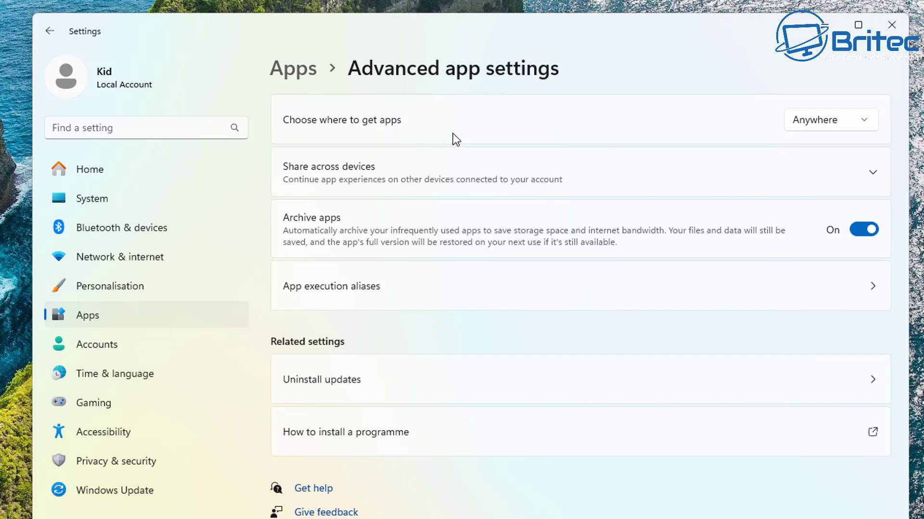
click(870, 121)
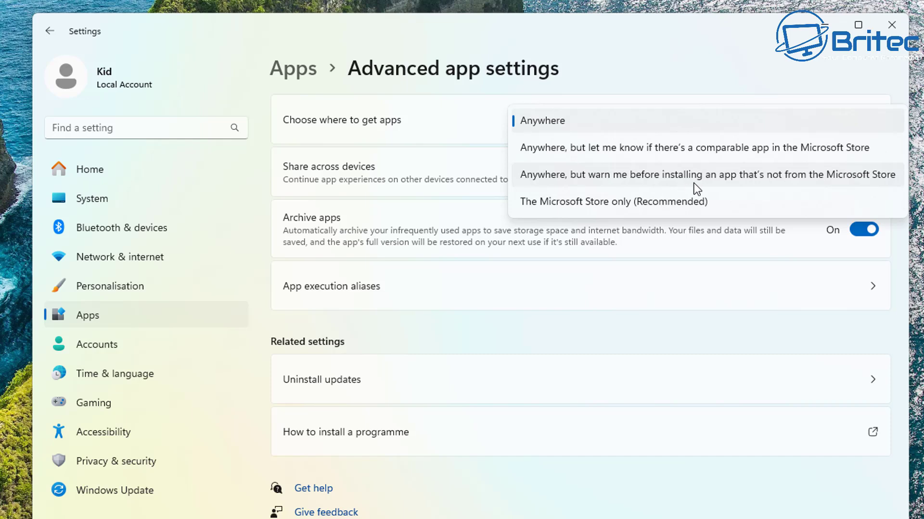
Choose The Microsoft Store only (Recommended), approving it with the administrator's password.
click(645, 203)
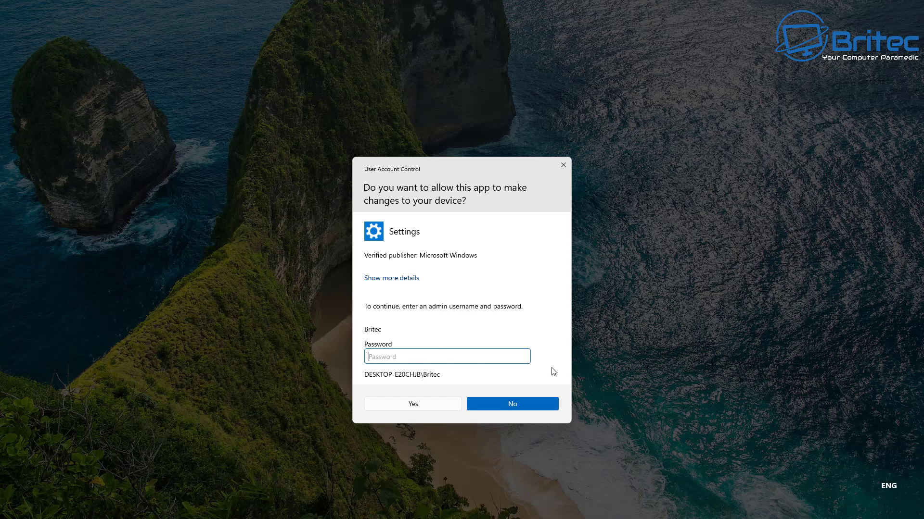
text(••••••)
key(Return)
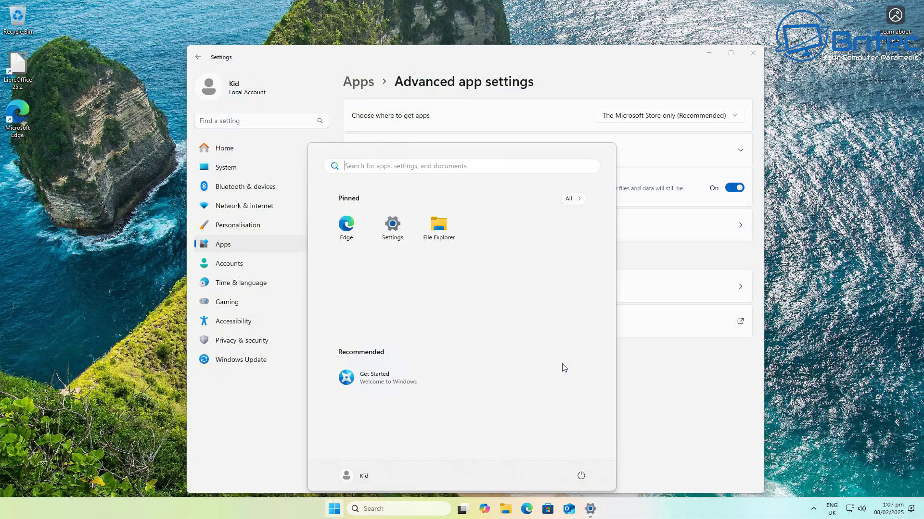
Reopen the app source dropdown to verify the Store-only setting is kept.
click(673, 360)
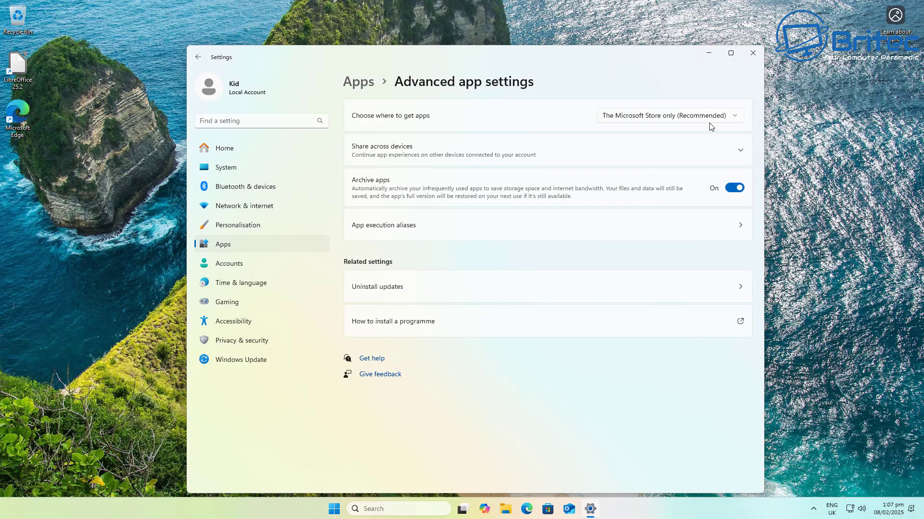
click(738, 120)
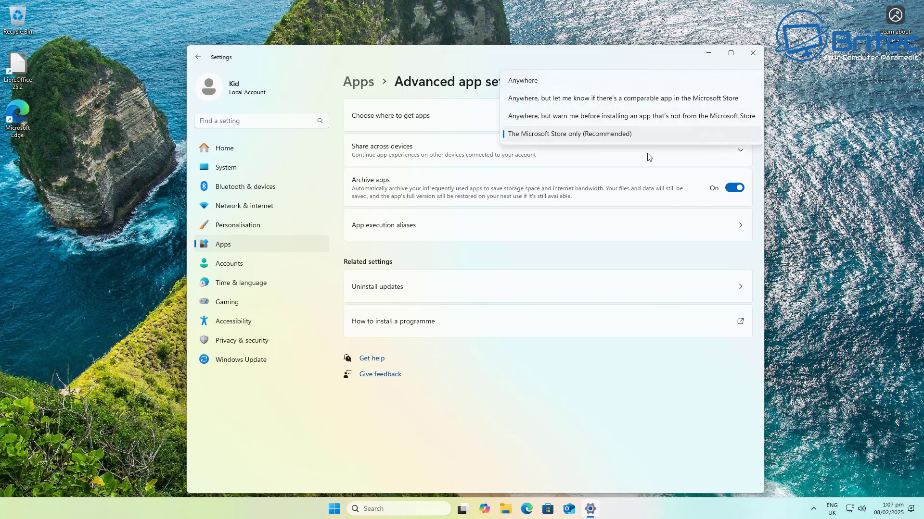
click(683, 133)
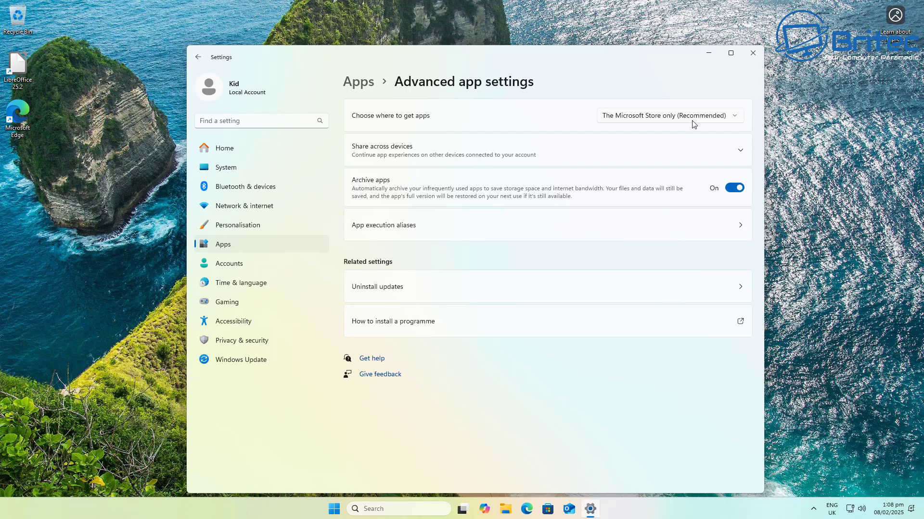
Download and run the CCleaner installer in Edge, confirming it is blocked as not Microsoft-verified.
click(753, 56)
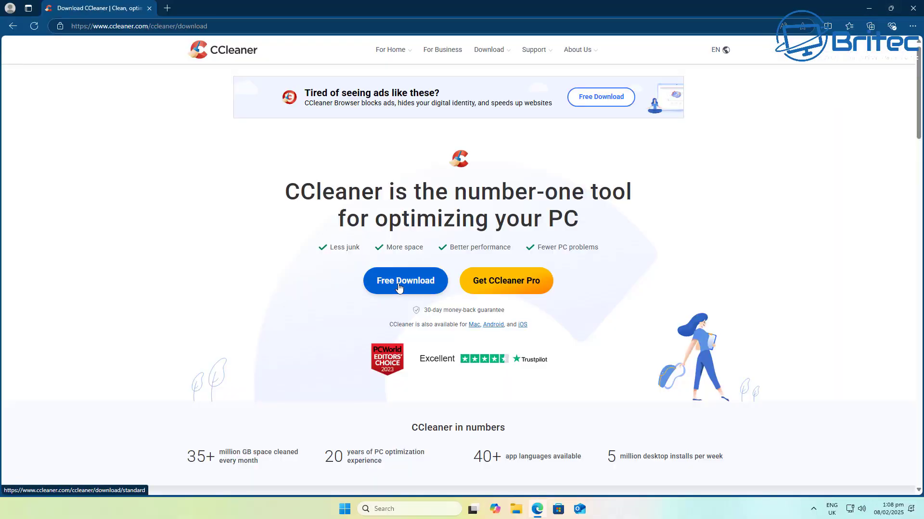
click(398, 287)
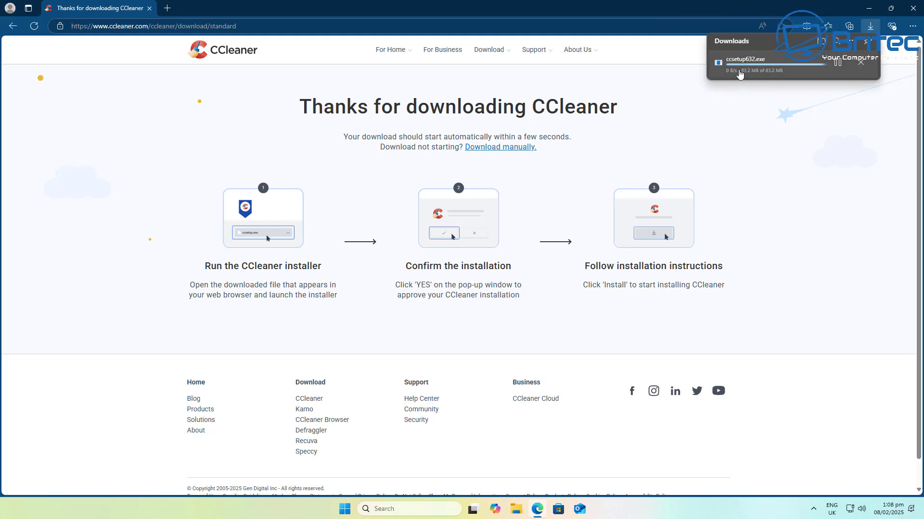
click(736, 66)
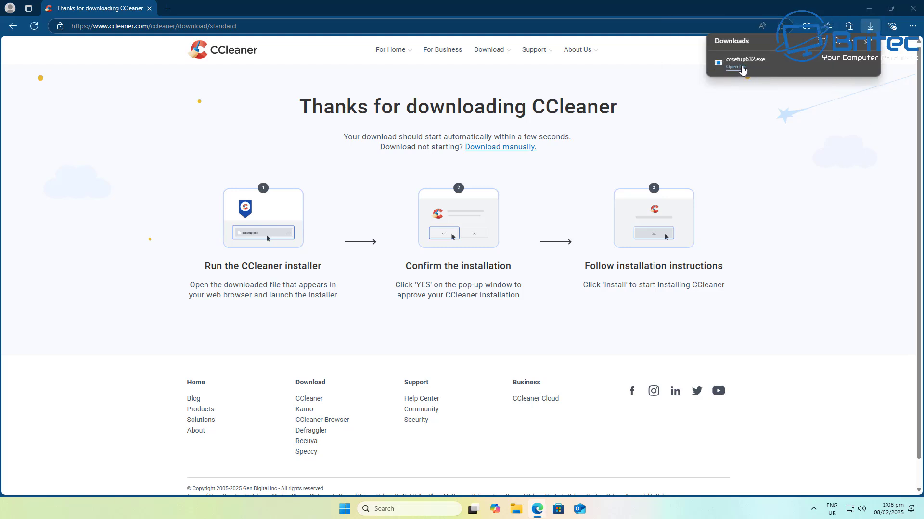
click(869, 8)
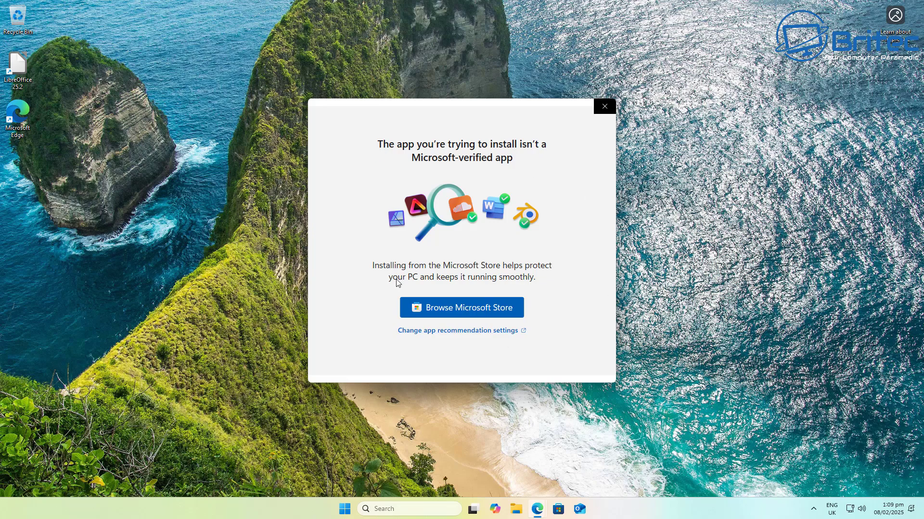
click(455, 335)
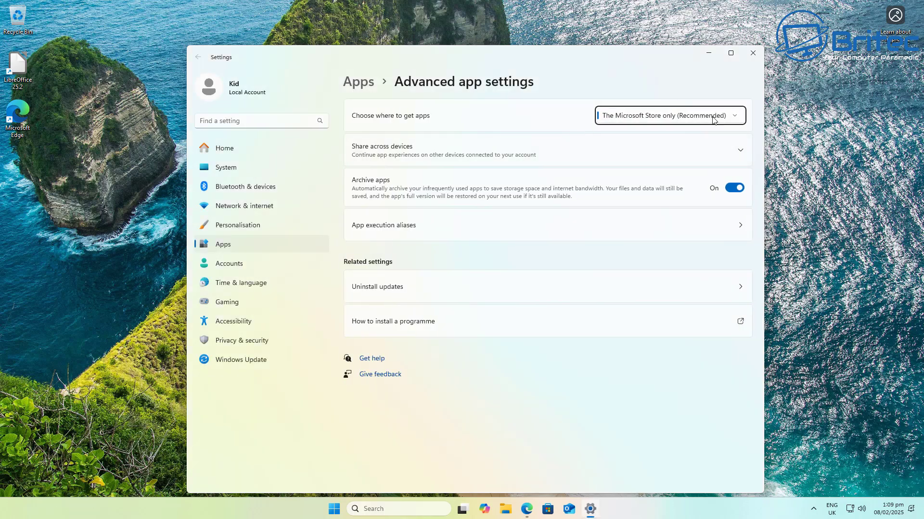
click(753, 53)
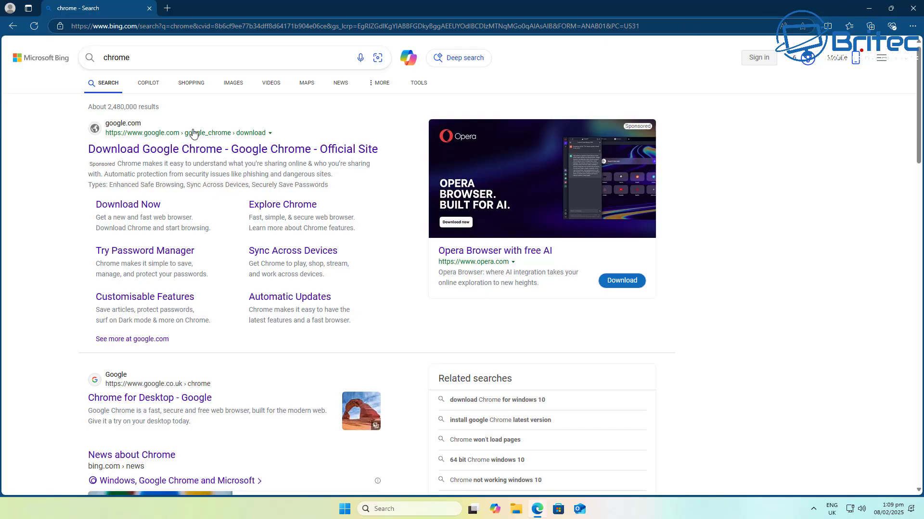
Download ChromeSetup.exe without usage stats, run it, and close the Microsoft-verified app block.
click(126, 205)
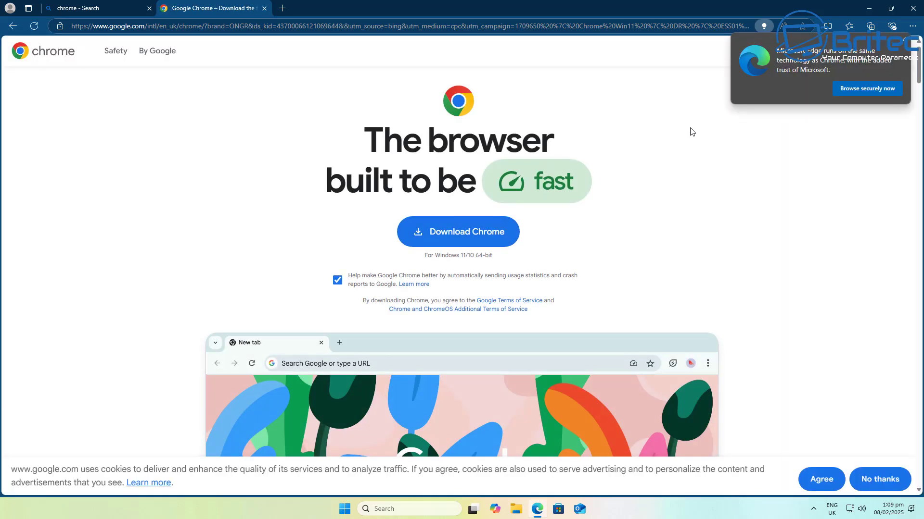
click(337, 280)
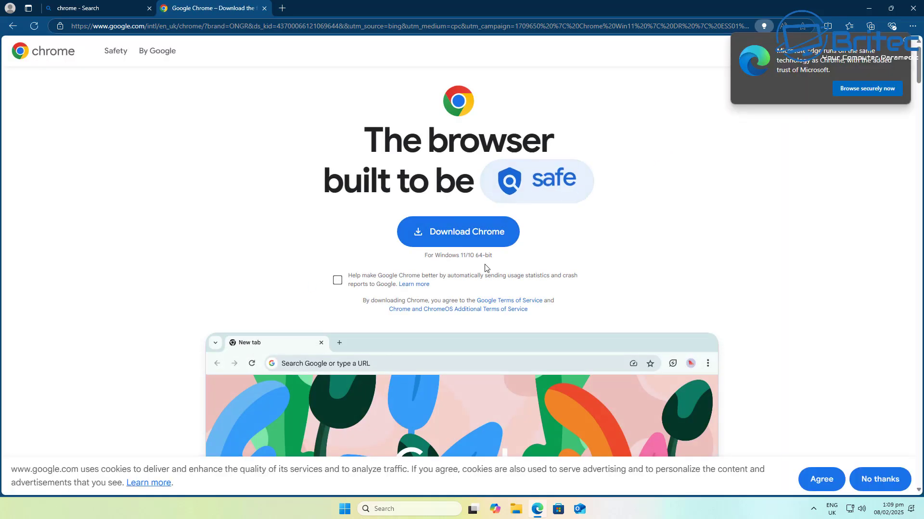
click(485, 239)
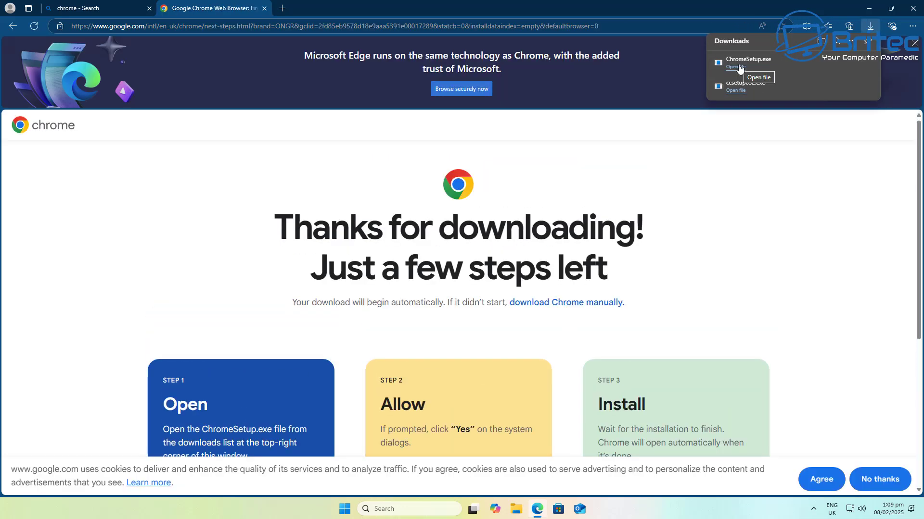
click(756, 66)
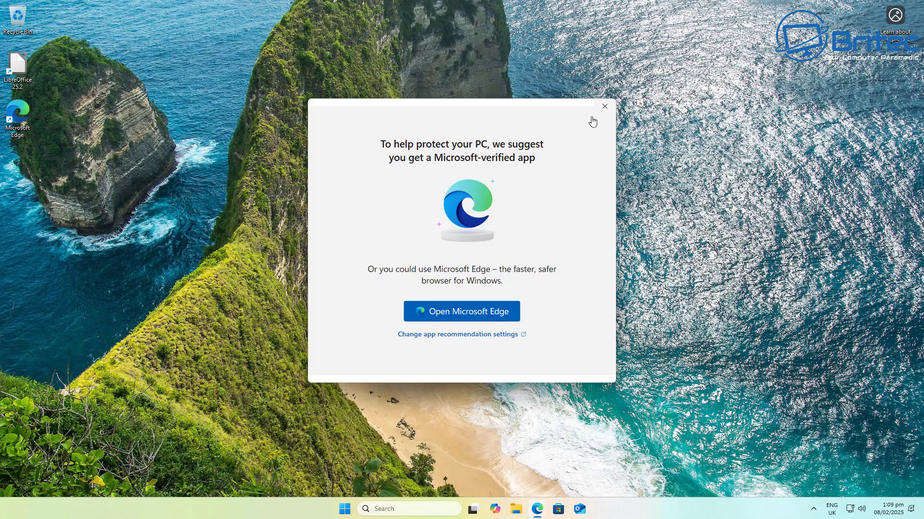
click(605, 102)
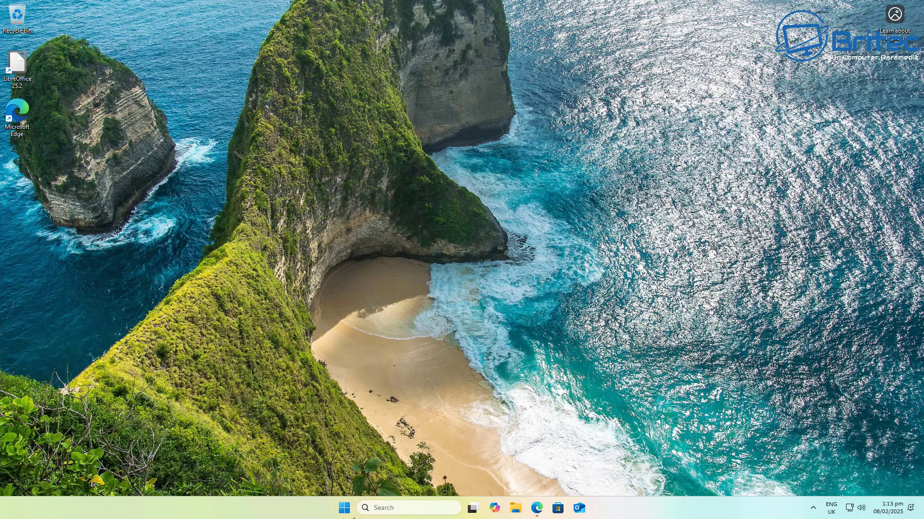
Open System > About in Settings and highlight the Windows 11 Home edition value.
click(345, 508)
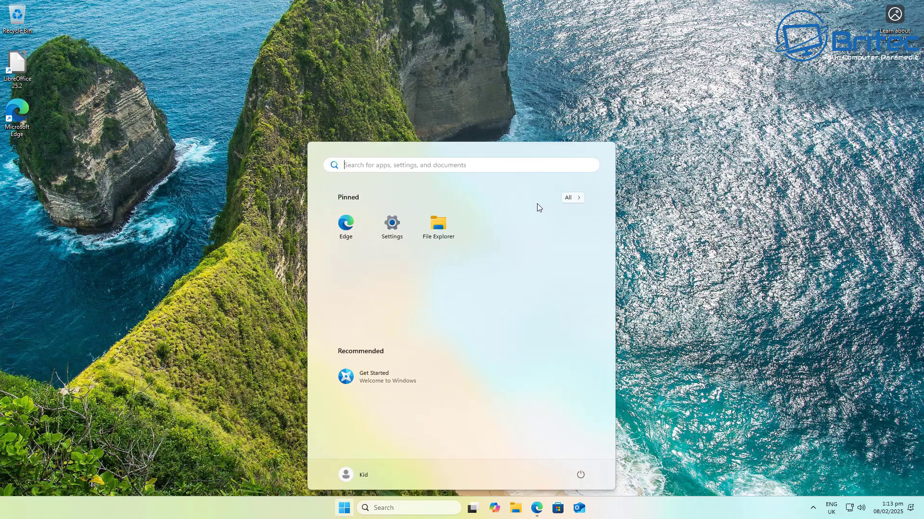
click(393, 229)
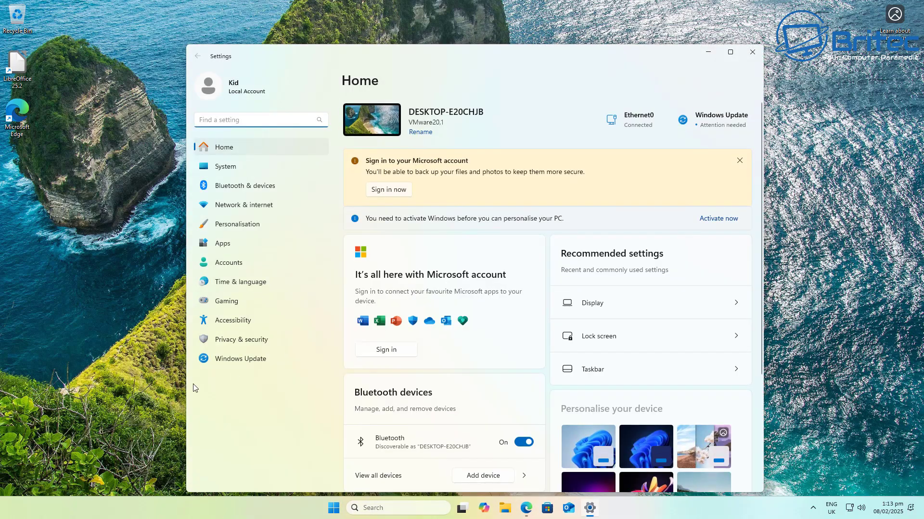
click(229, 167)
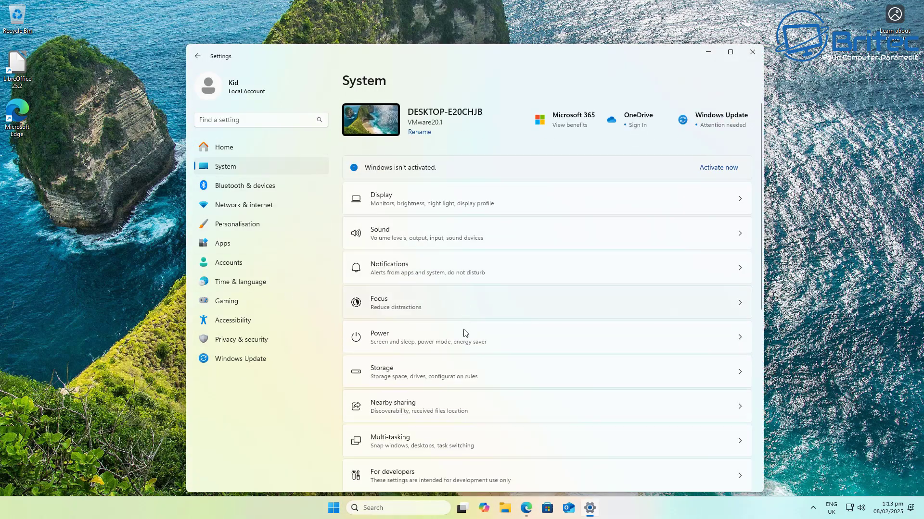
scroll(423, 457, down, 7)
click(424, 456)
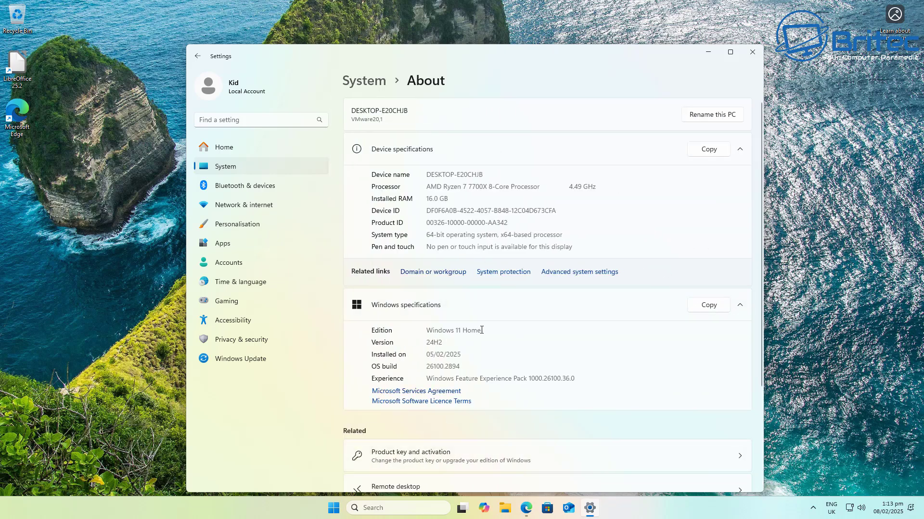
drag(481, 330, 425, 332)
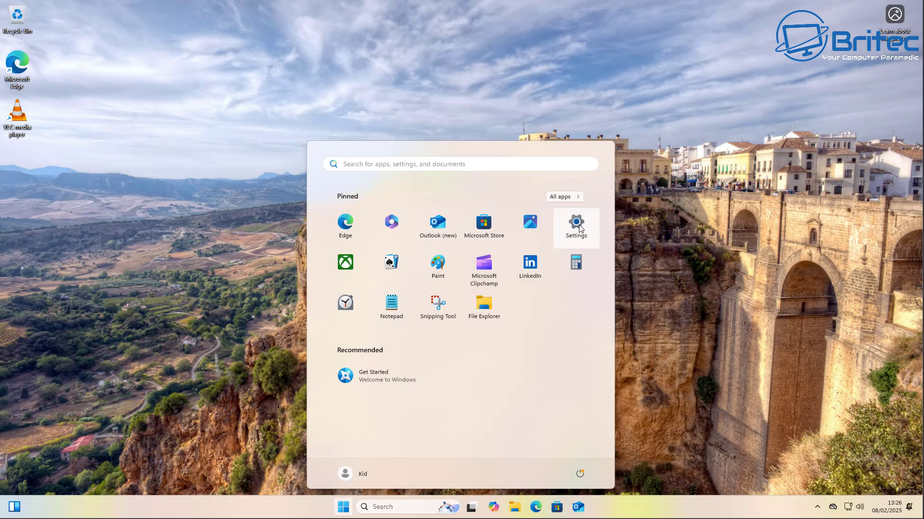
Highlight the Windows 11 Pro edition under System > About, then close Settings.
click(577, 226)
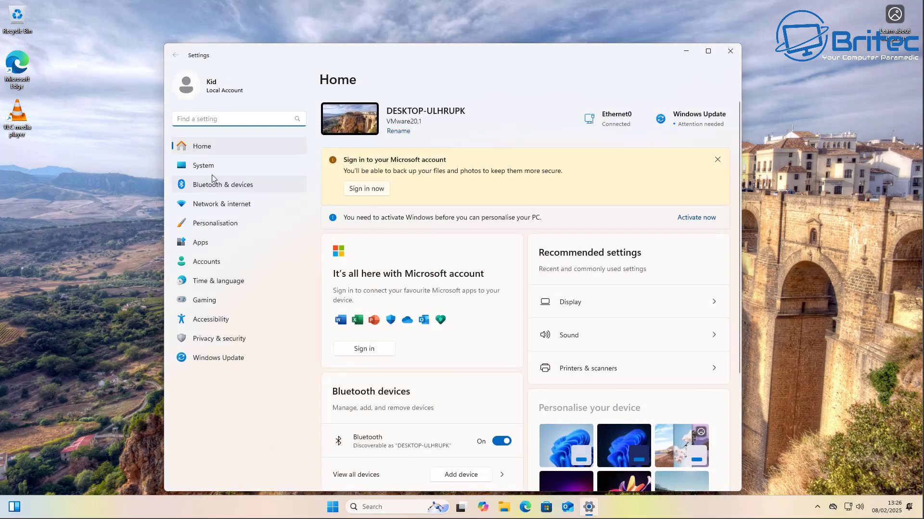
click(209, 169)
scroll(424, 462, down, 5)
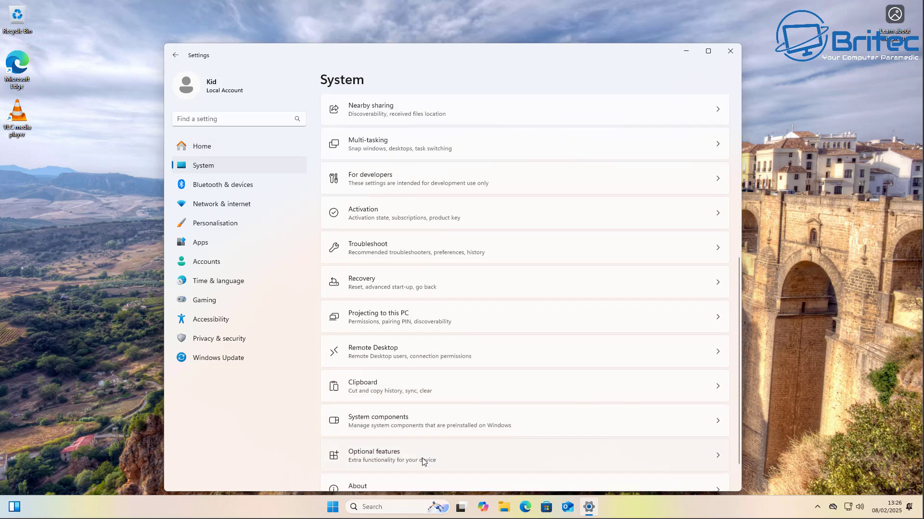
scroll(423, 462, down, 2)
click(392, 462)
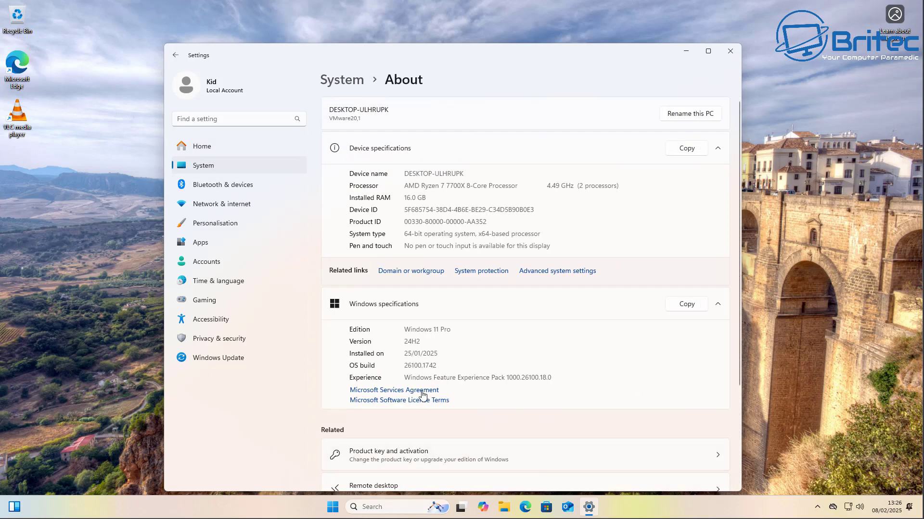
drag(450, 330, 403, 330)
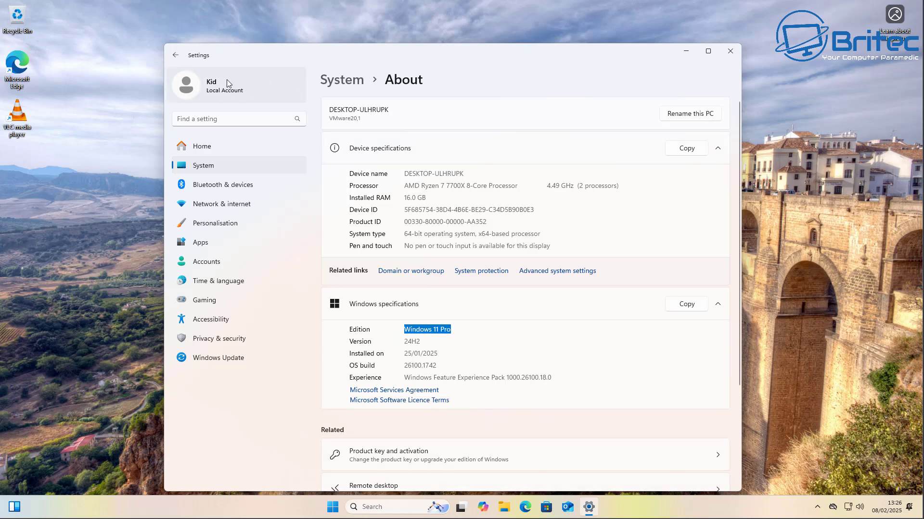
click(730, 51)
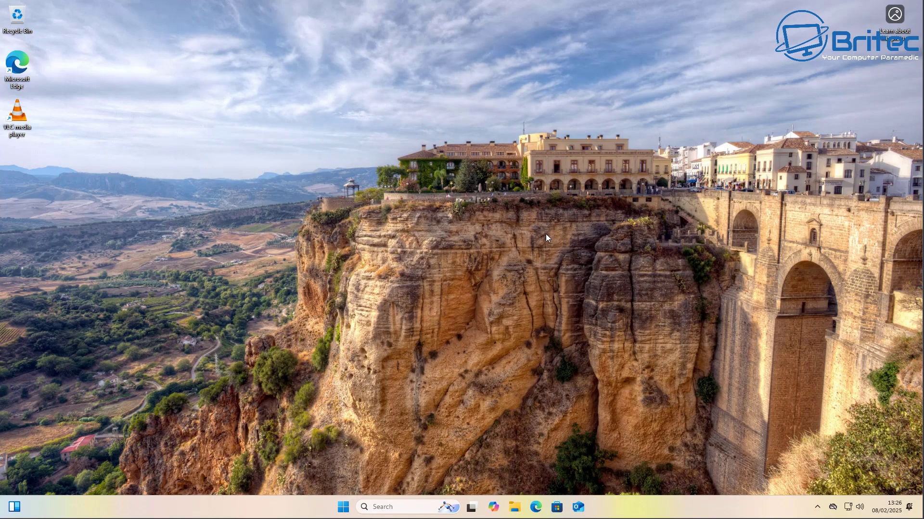
Launch Edit group policy via 'gpo', dismiss the Access is denied error, and close the editor.
click(348, 508)
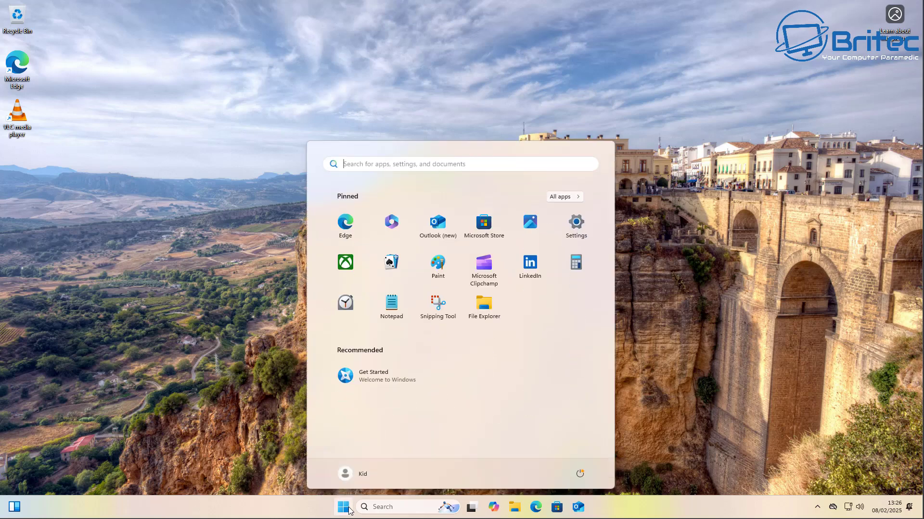
text(gpo)
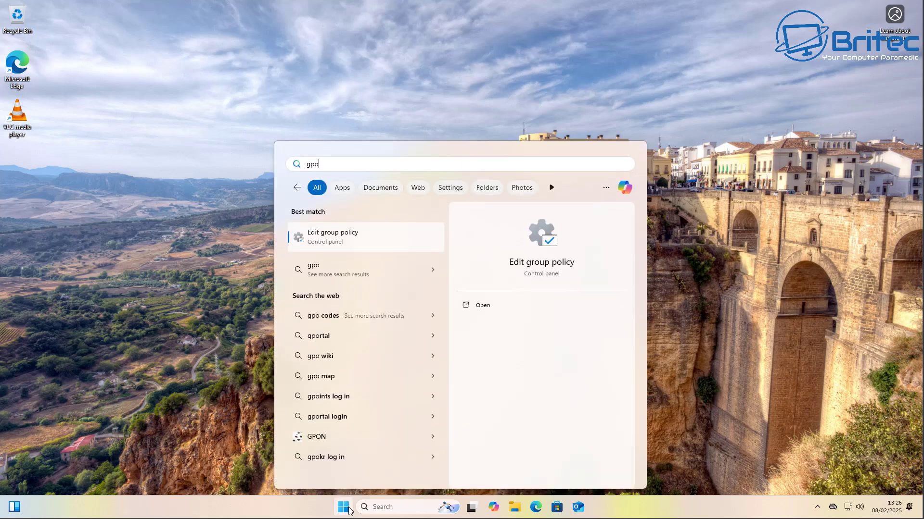
click(317, 238)
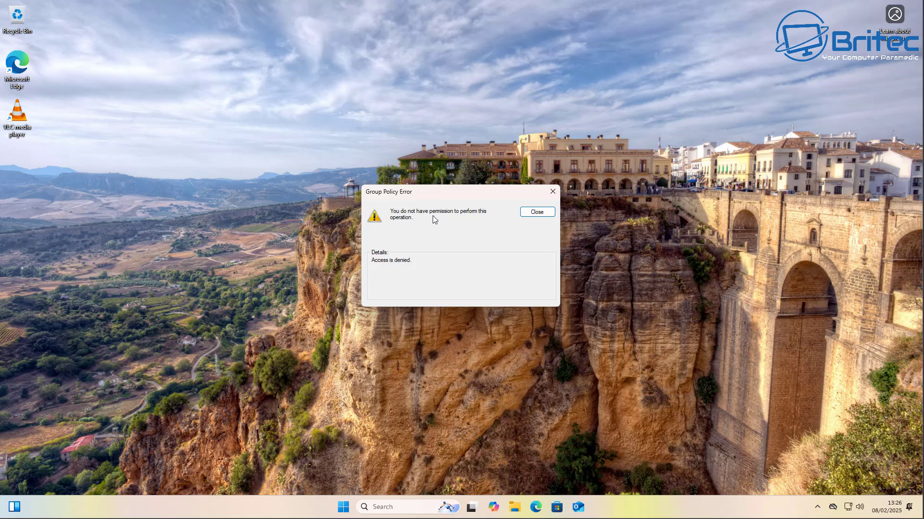
click(546, 215)
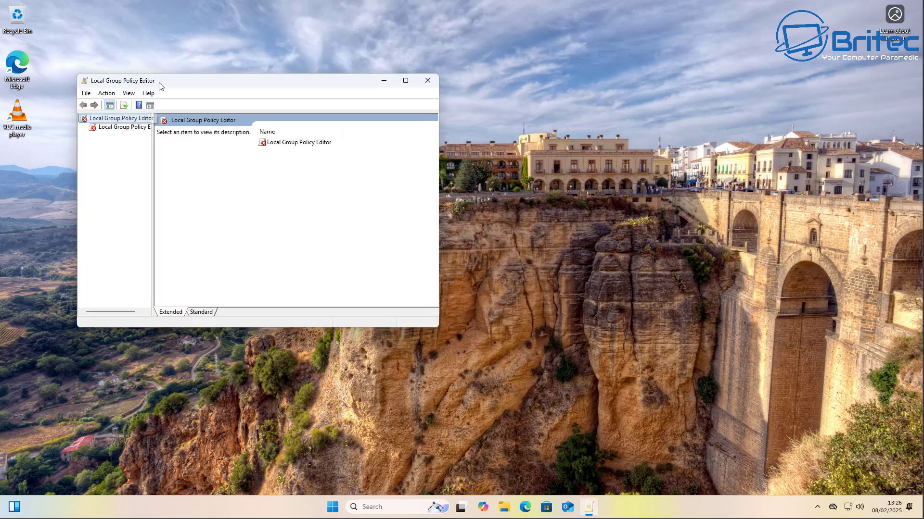
drag(169, 84, 362, 107)
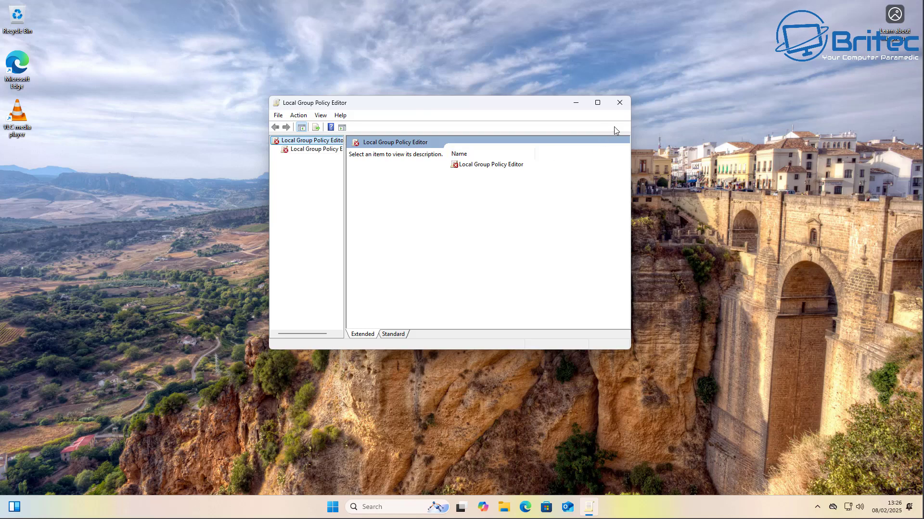
click(620, 102)
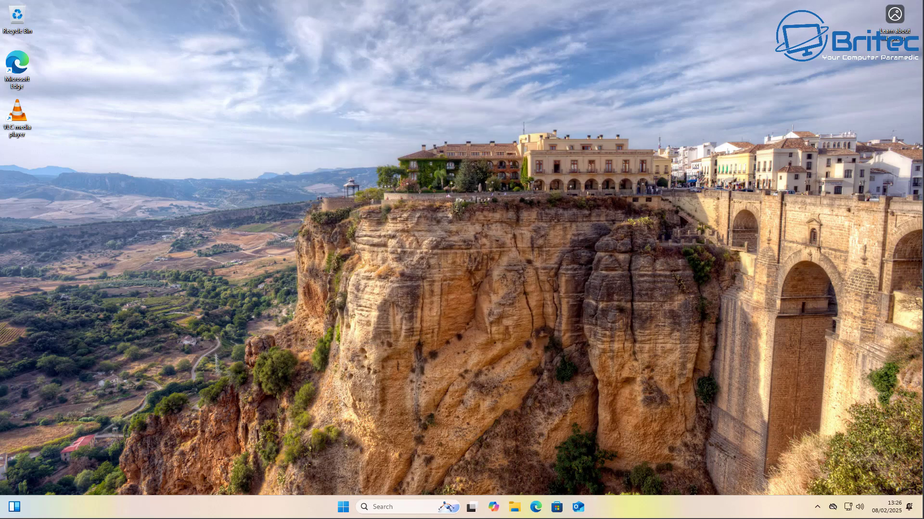
From Start, open the Kid account card's menu showing Sign out and Switch user.
click(343, 507)
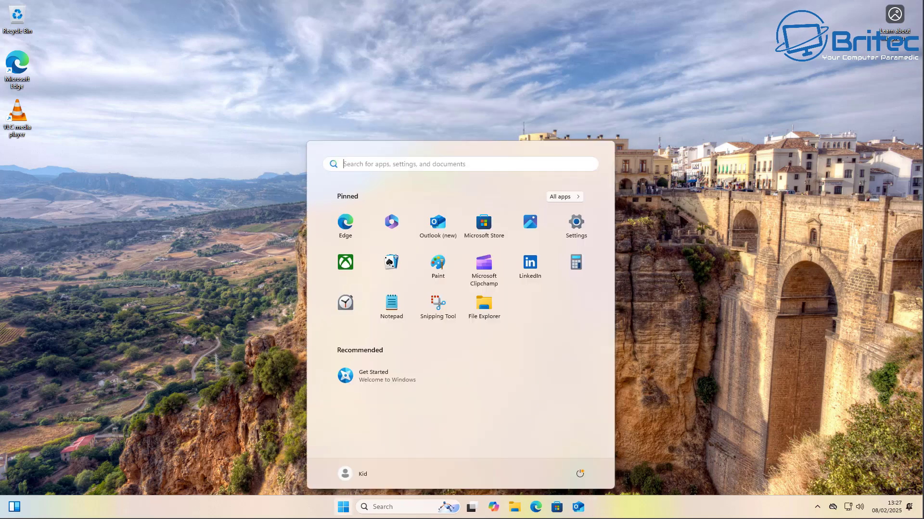
click(362, 475)
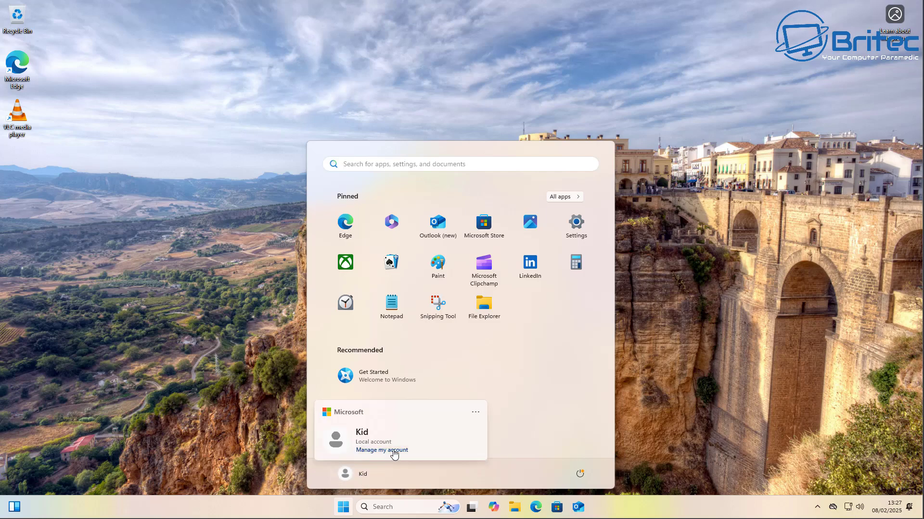
click(476, 413)
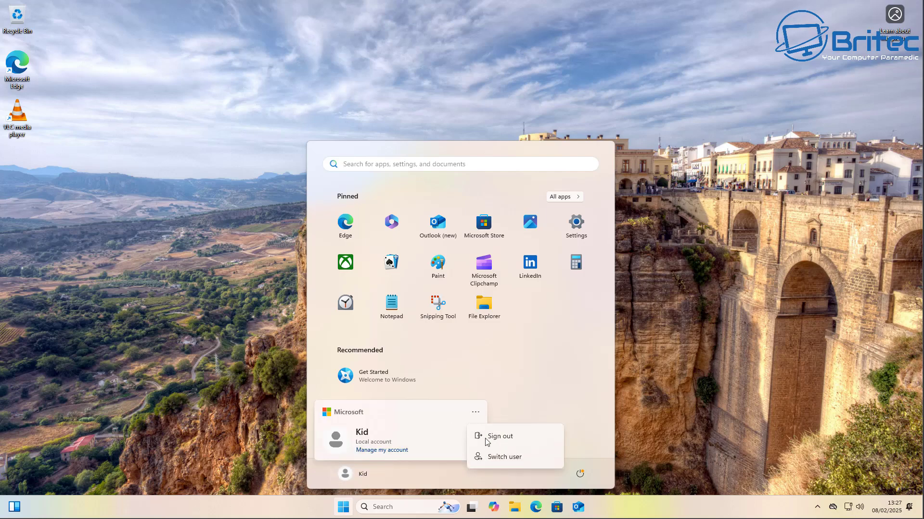
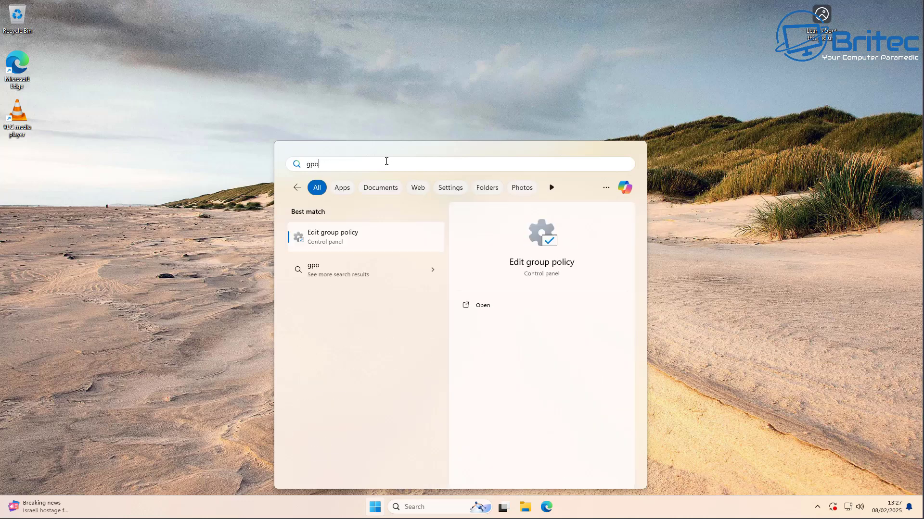
Launch Edit group policy from search, then centre, enlarge and widen its folder tree pane.
click(363, 234)
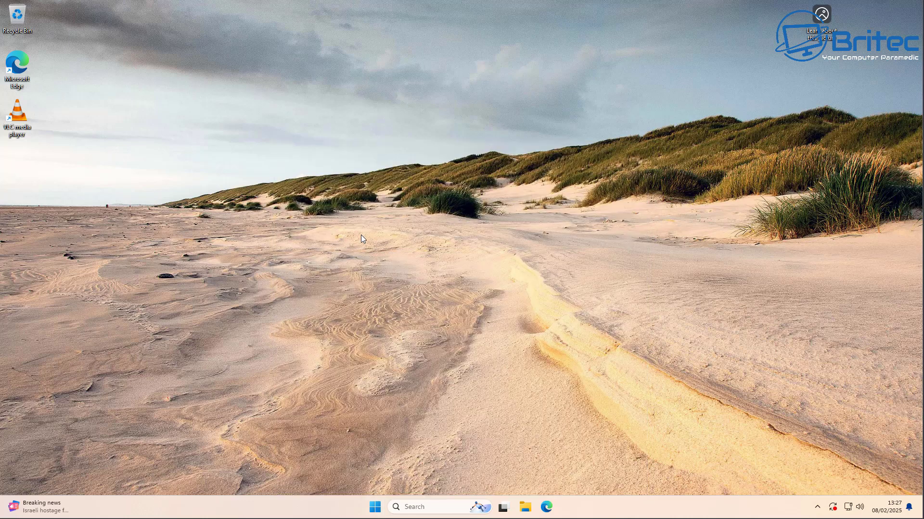
drag(241, 84, 357, 86)
drag(550, 333, 728, 489)
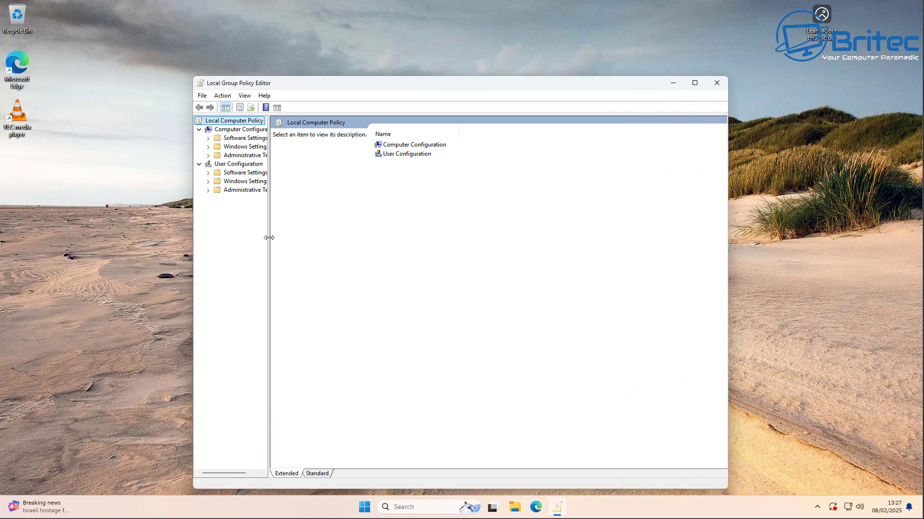
drag(268, 239, 304, 241)
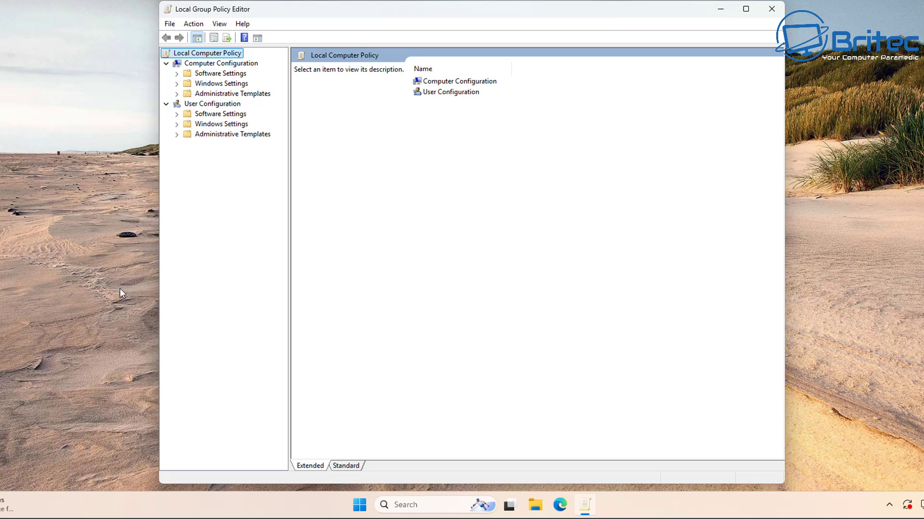
Expand Computer Configuration > Administrative Templates > Windows Components and select the Windows Installer folder.
click(220, 65)
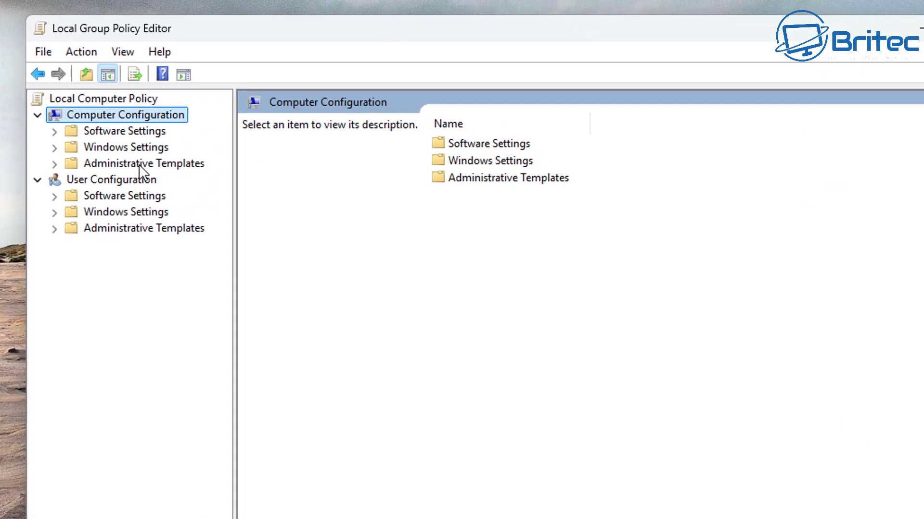
click(229, 93)
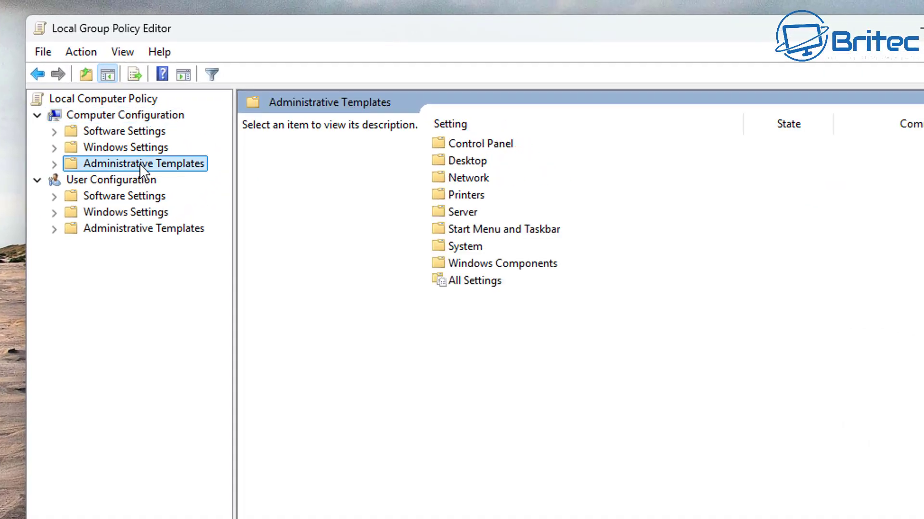
click(54, 164)
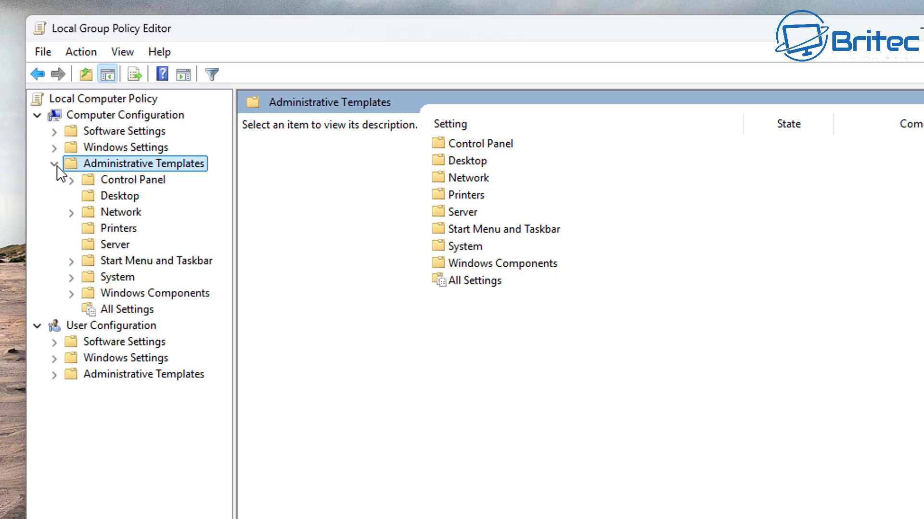
click(140, 295)
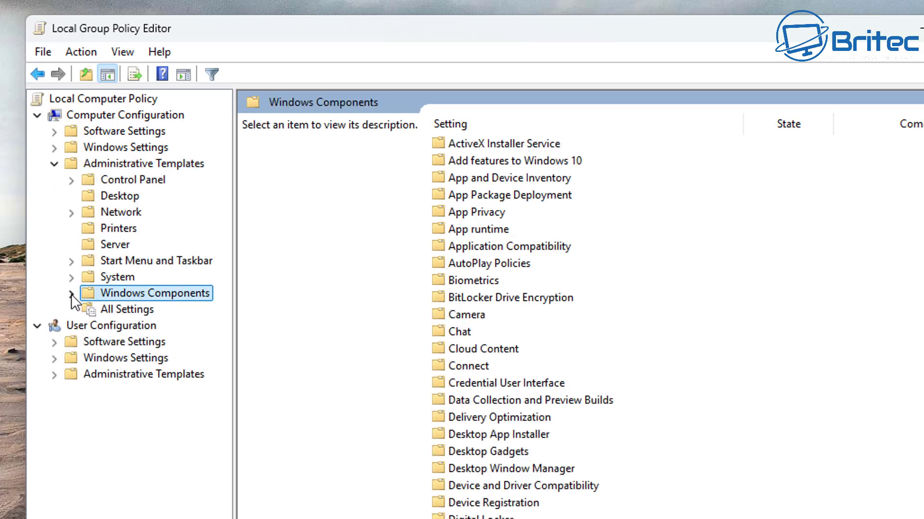
click(71, 293)
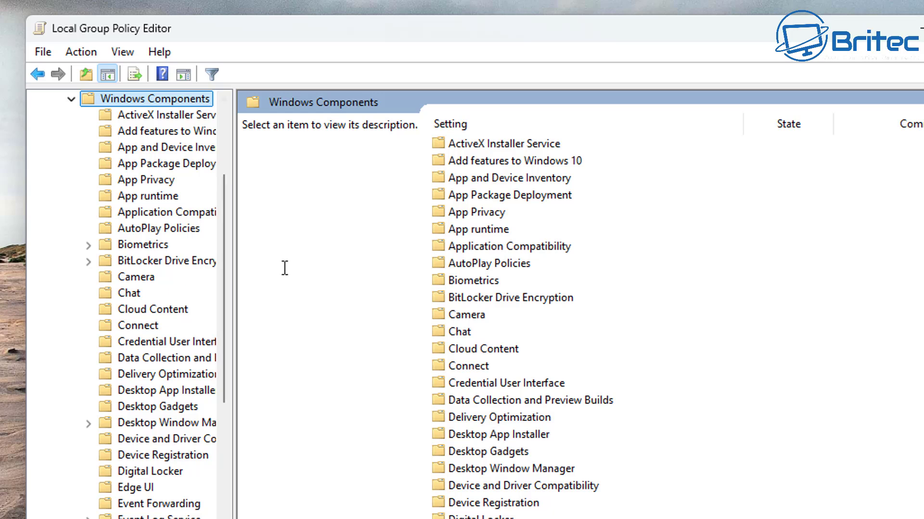
drag(234, 280, 349, 277)
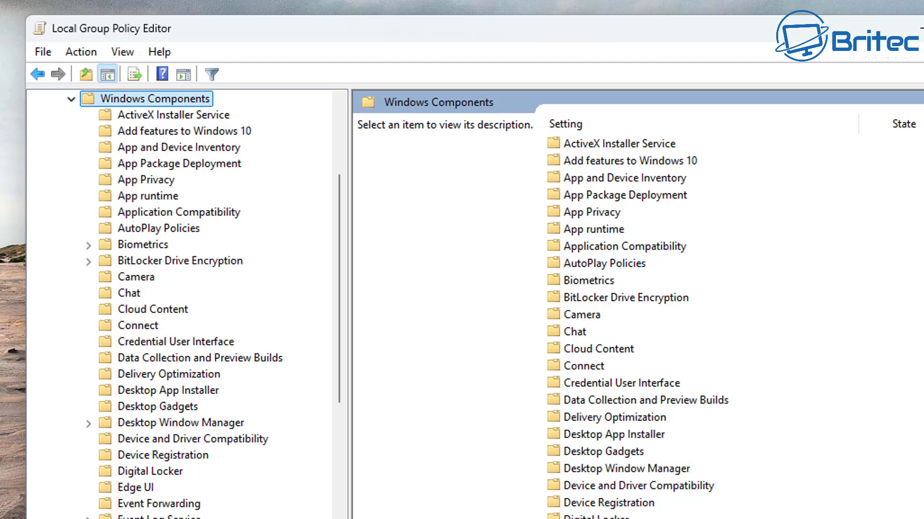
scroll(183, 303, down, 12)
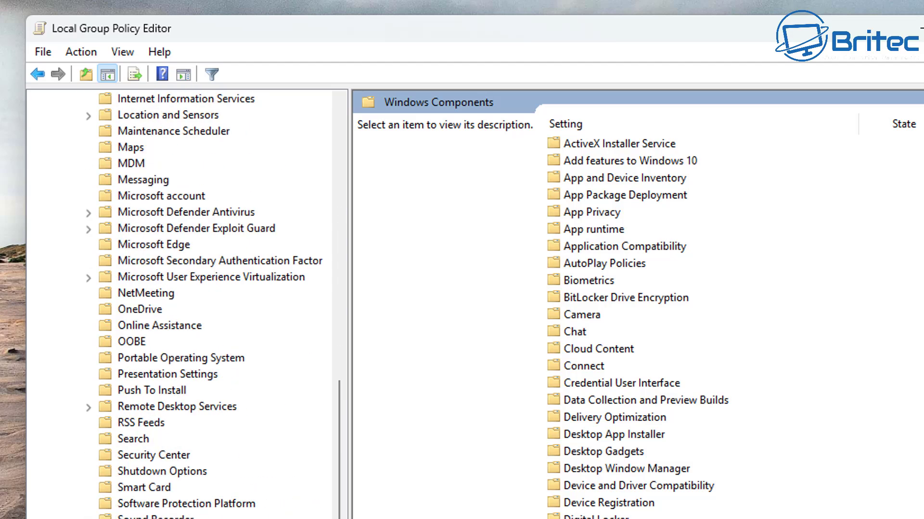
scroll(182, 303, down, 4)
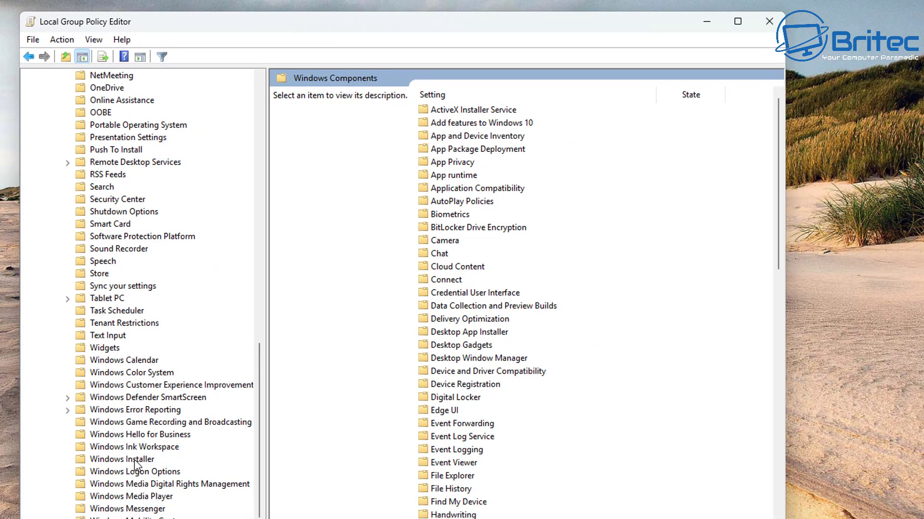
click(135, 460)
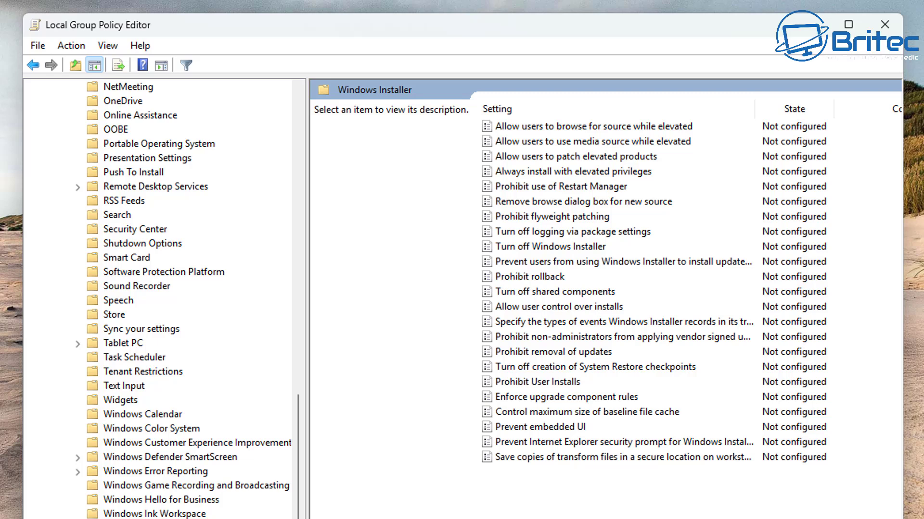
Enable Turn off Windows Installer with Disable Windows Installer set to Always, and apply it.
click(561, 252)
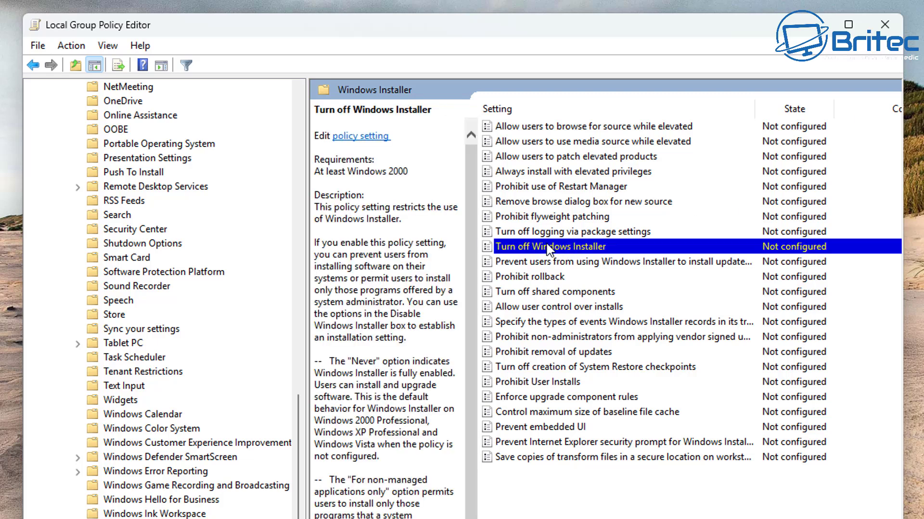
double_click(592, 250)
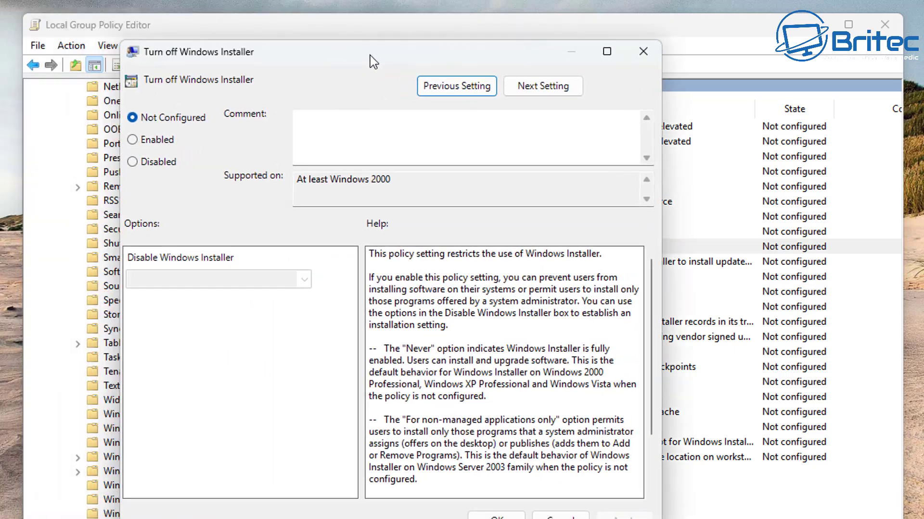
drag(370, 56, 437, 75)
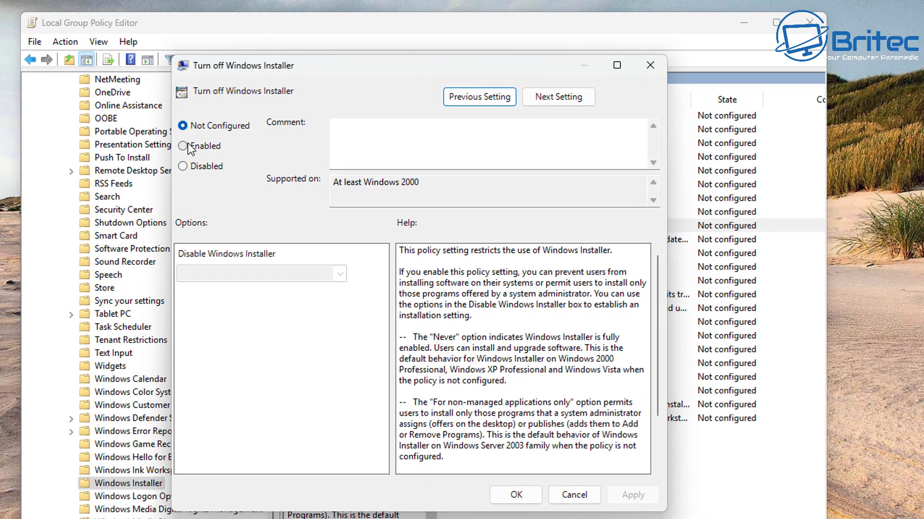
click(184, 146)
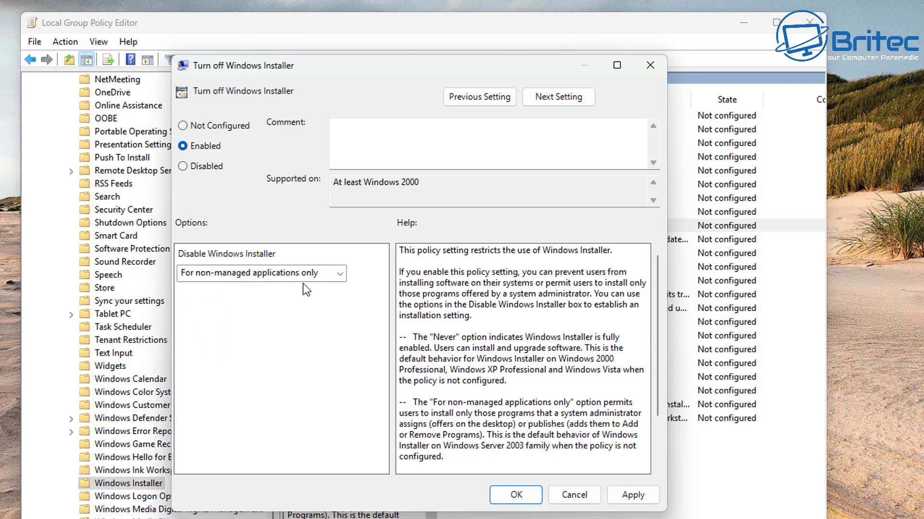
click(339, 278)
click(325, 277)
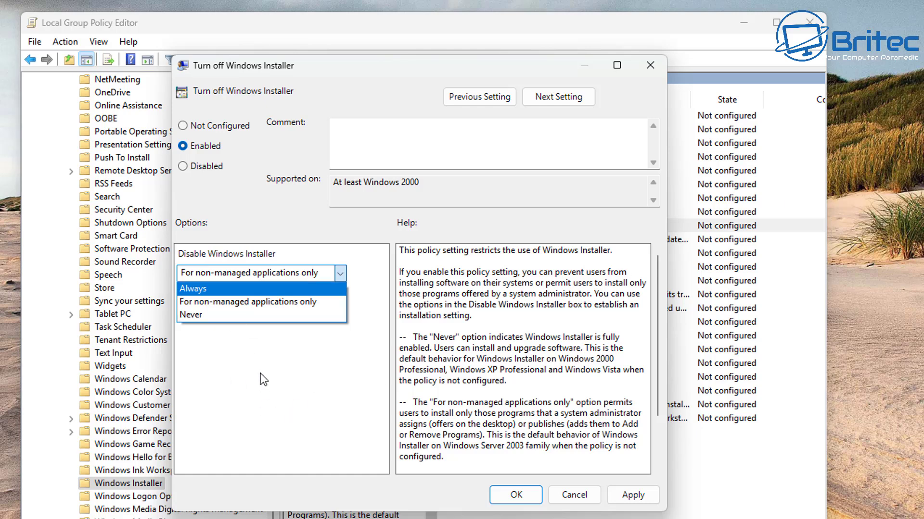
click(220, 290)
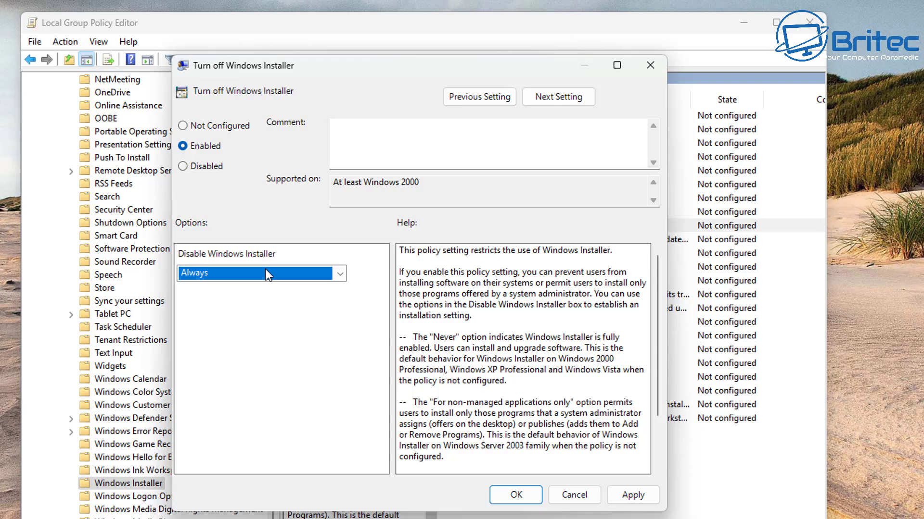
click(264, 273)
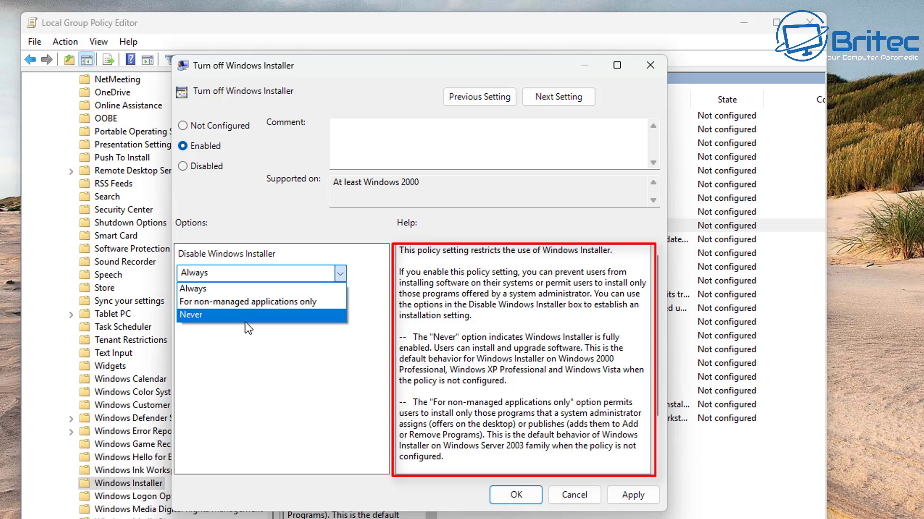
click(239, 288)
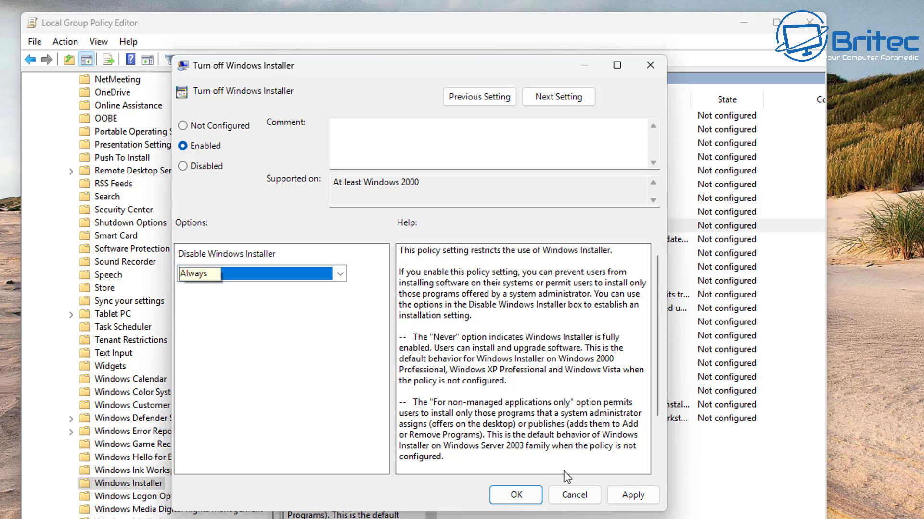
click(628, 495)
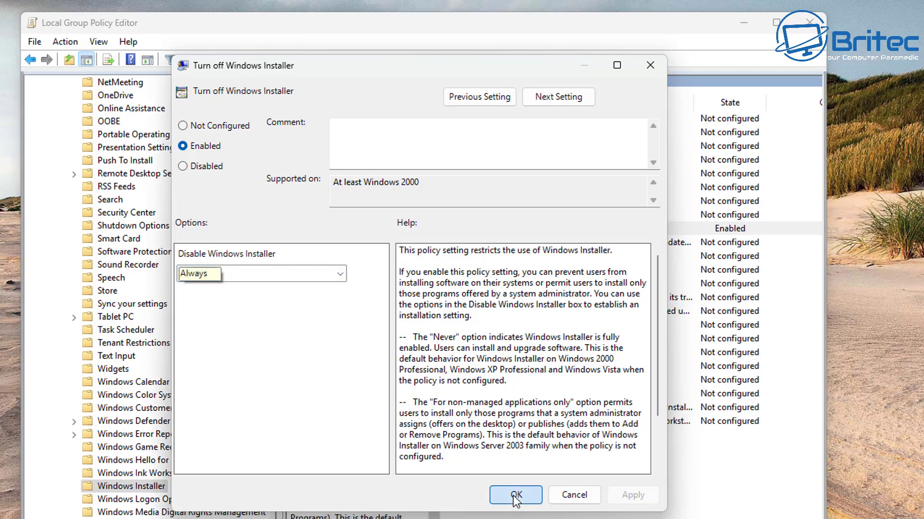
click(516, 494)
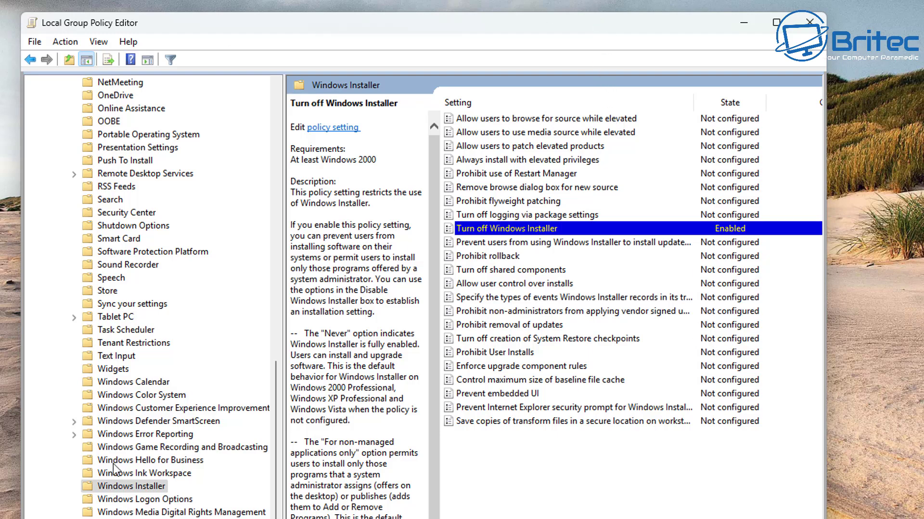
Collapse the computer branch and select User Configuration > Administrative Templates > Windows Components > Windows Installer.
scroll(129, 495, up, 20)
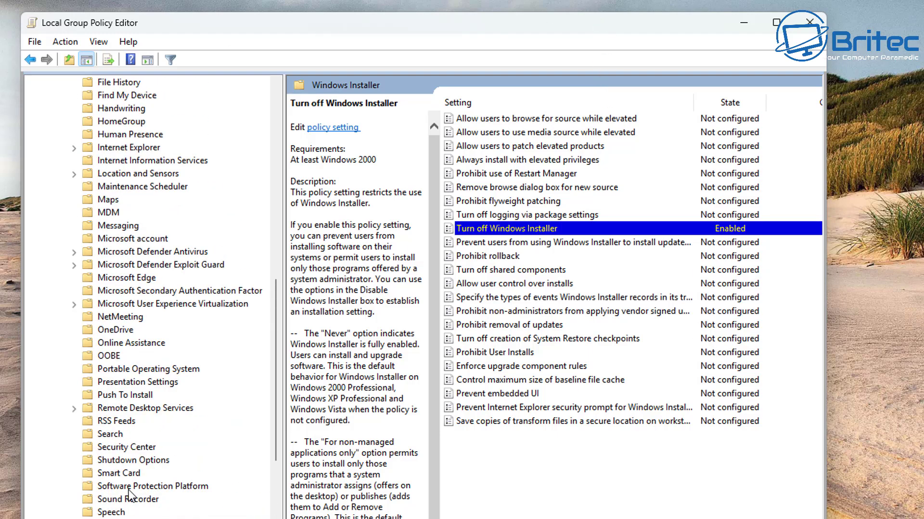
click(61, 239)
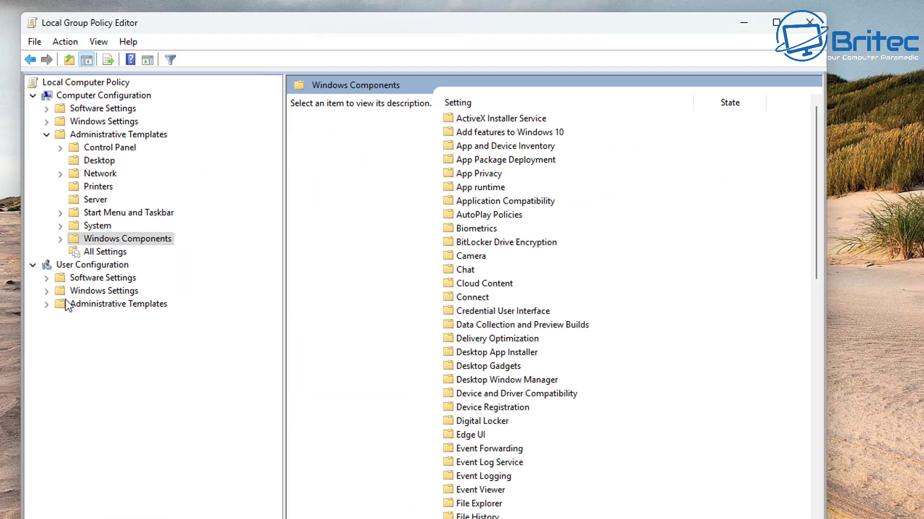
click(46, 135)
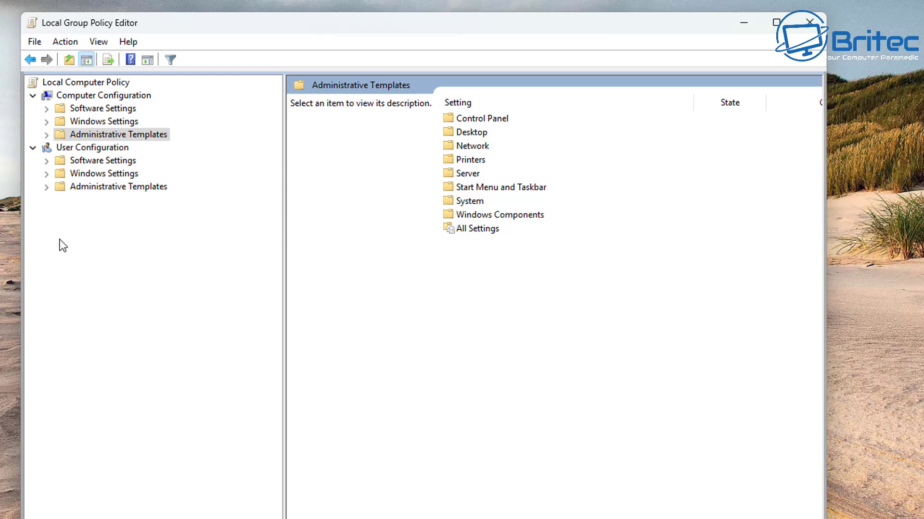
click(92, 148)
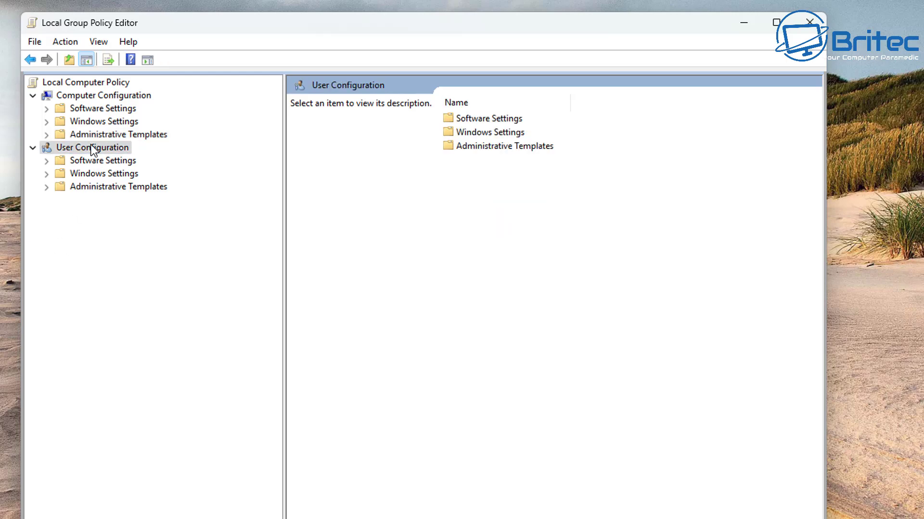
click(89, 187)
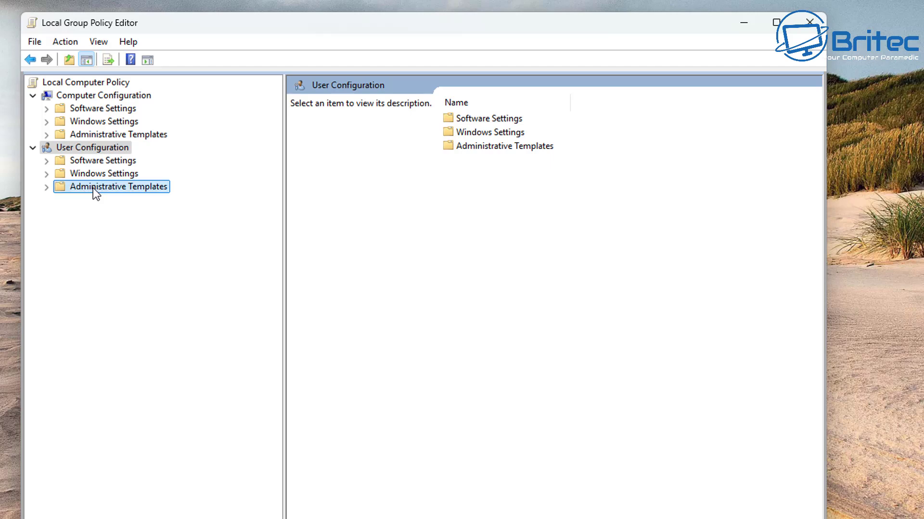
click(45, 187)
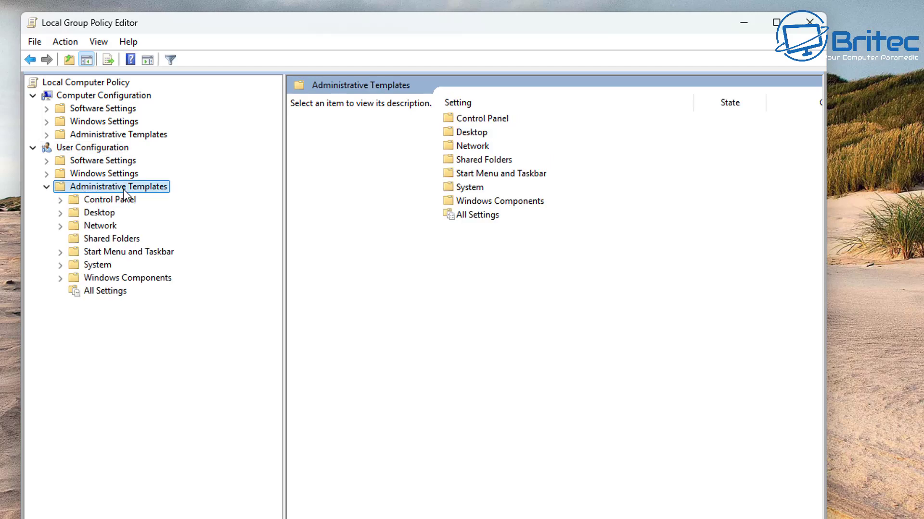
click(120, 278)
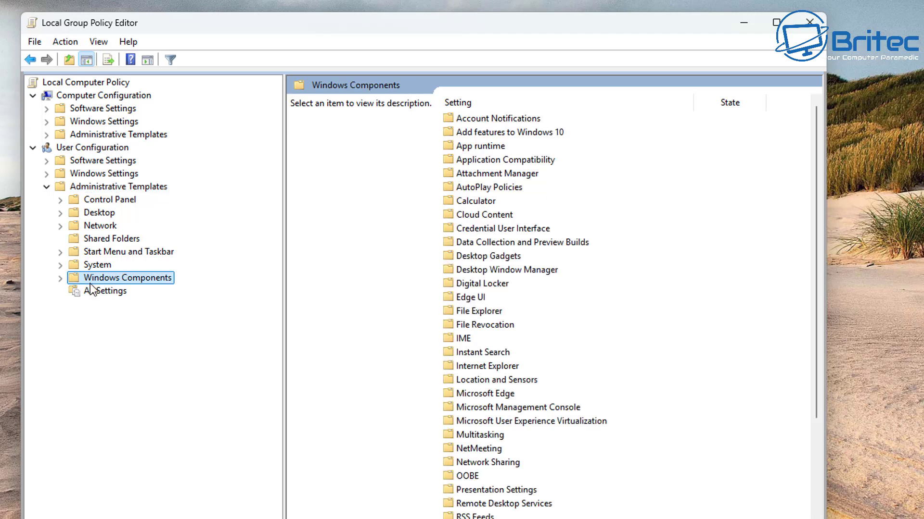
click(61, 279)
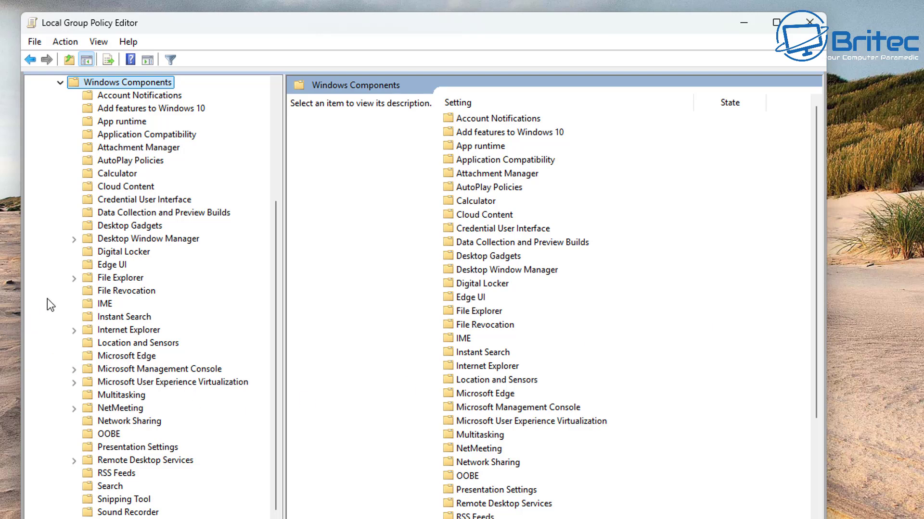
scroll(48, 300, down, 4)
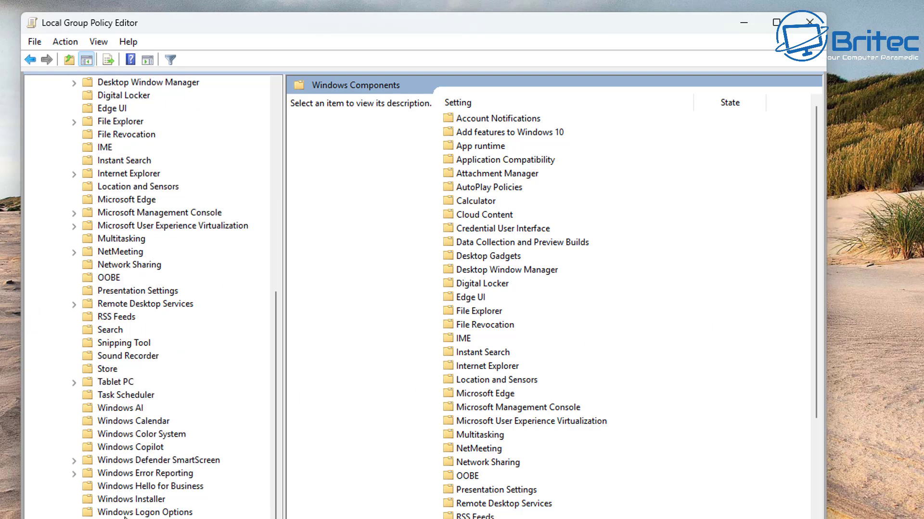
click(133, 500)
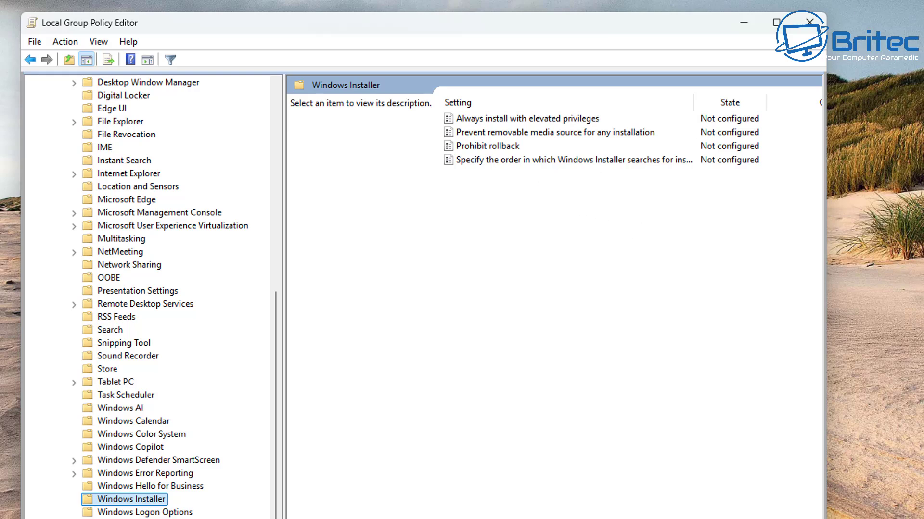
Enable the user policy Always install with elevated privileges and apply it.
click(566, 121)
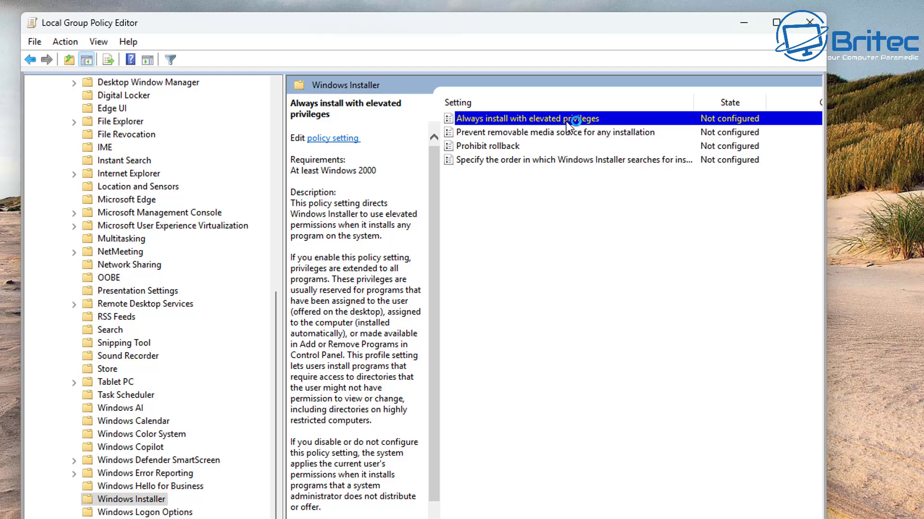
double_click(566, 121)
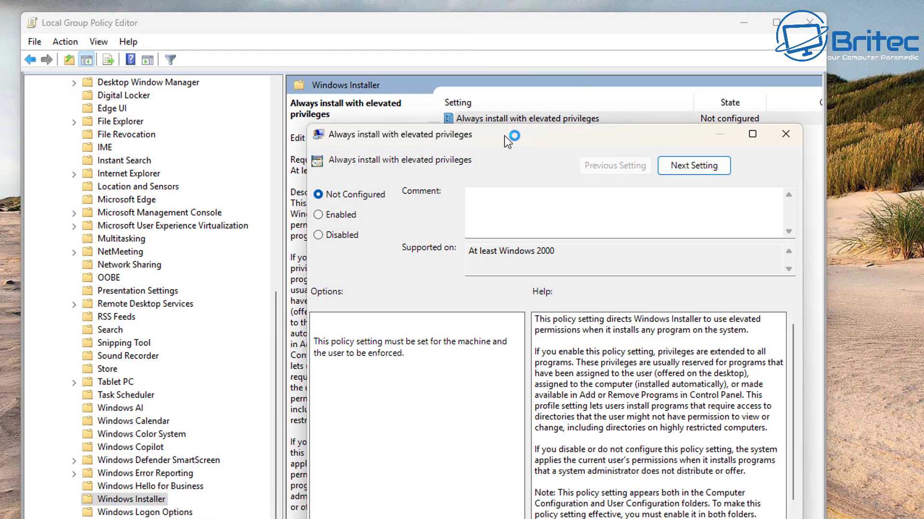
drag(505, 142, 428, 101)
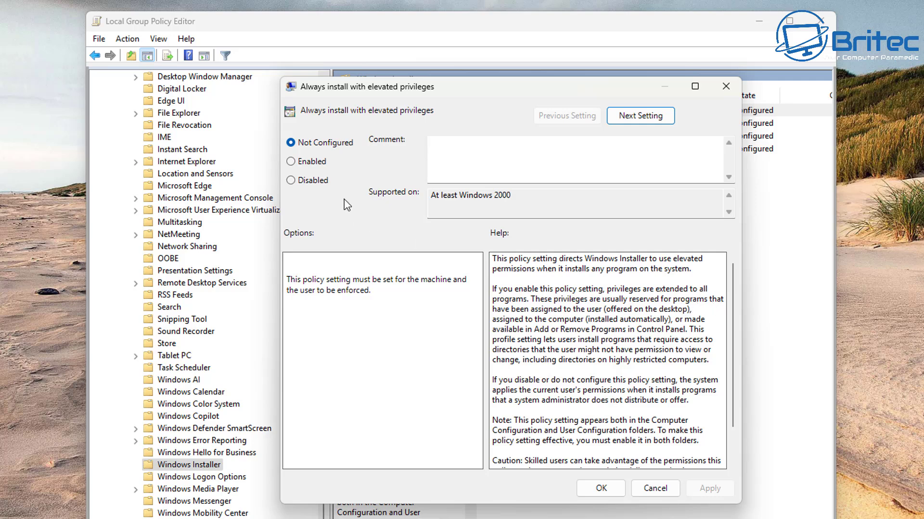
click(306, 163)
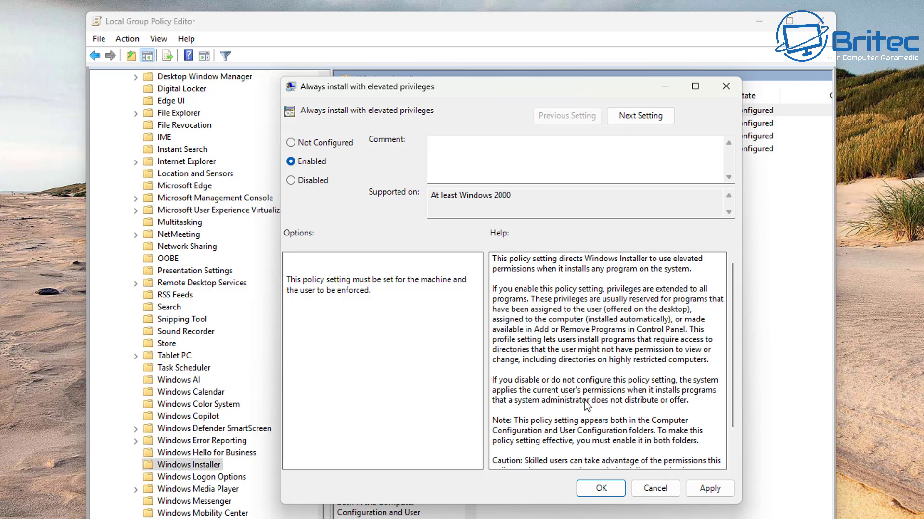
scroll(585, 406, down, 2)
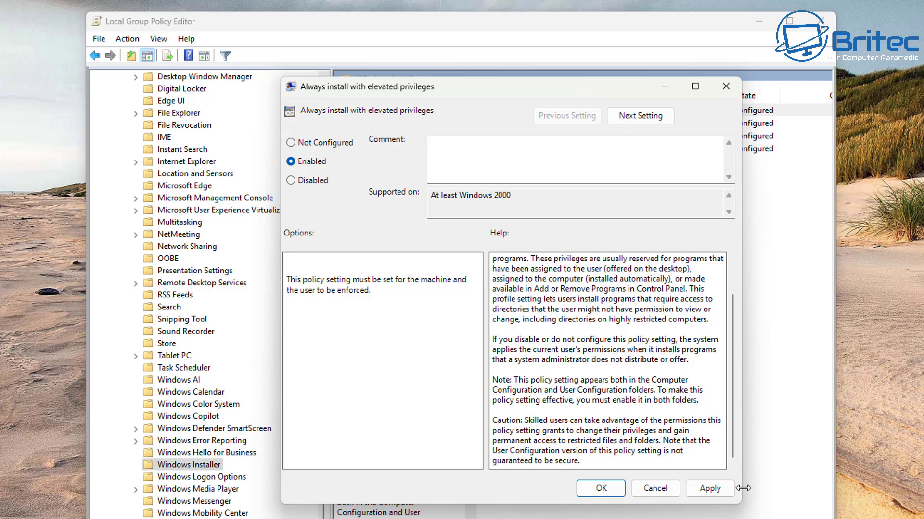
click(710, 489)
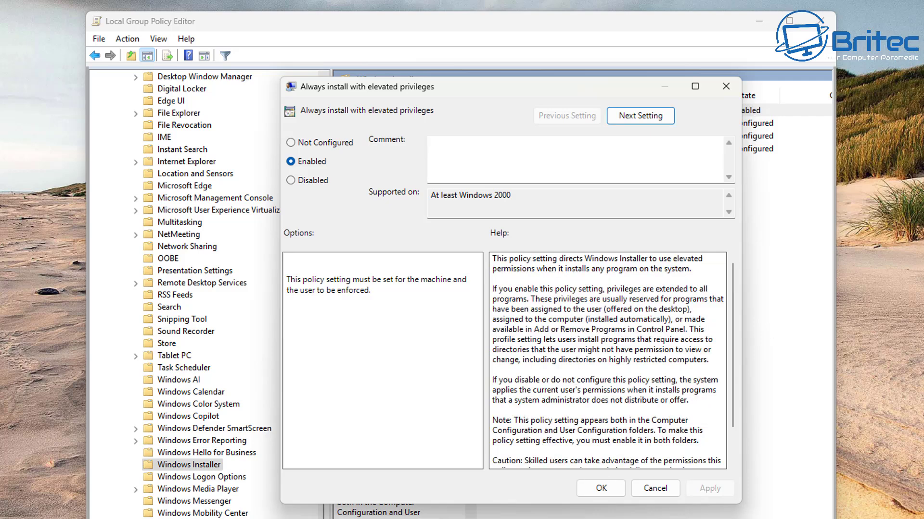
click(601, 488)
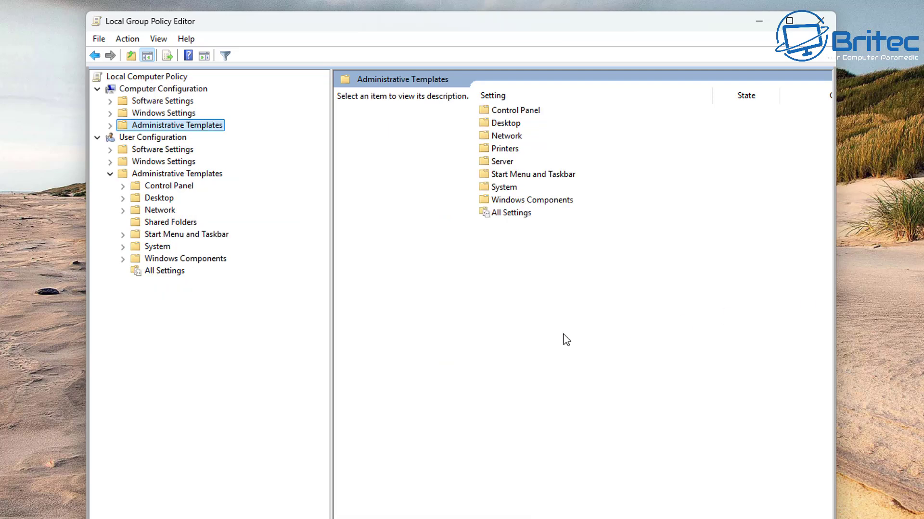
Select User Configuration > Administrative Templates > System and highlight Don't run specified Windows applications.
click(110, 174)
click(135, 140)
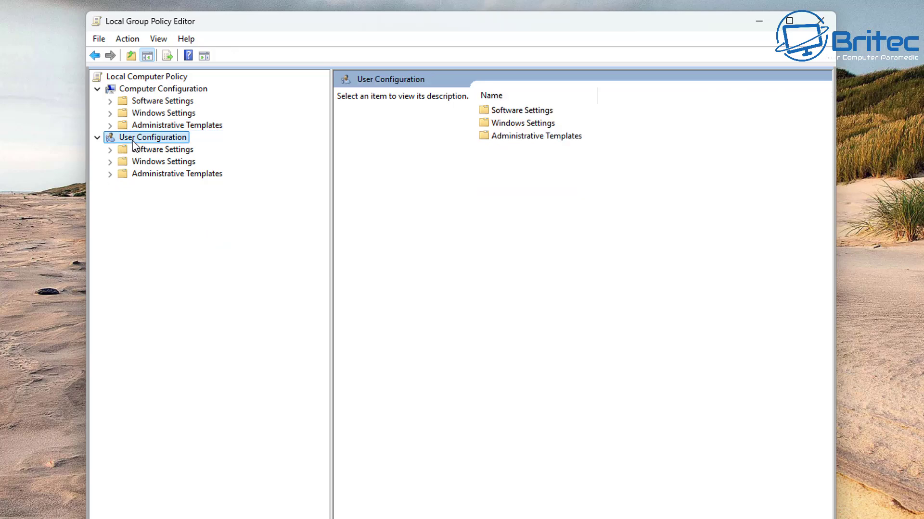
click(144, 176)
click(109, 175)
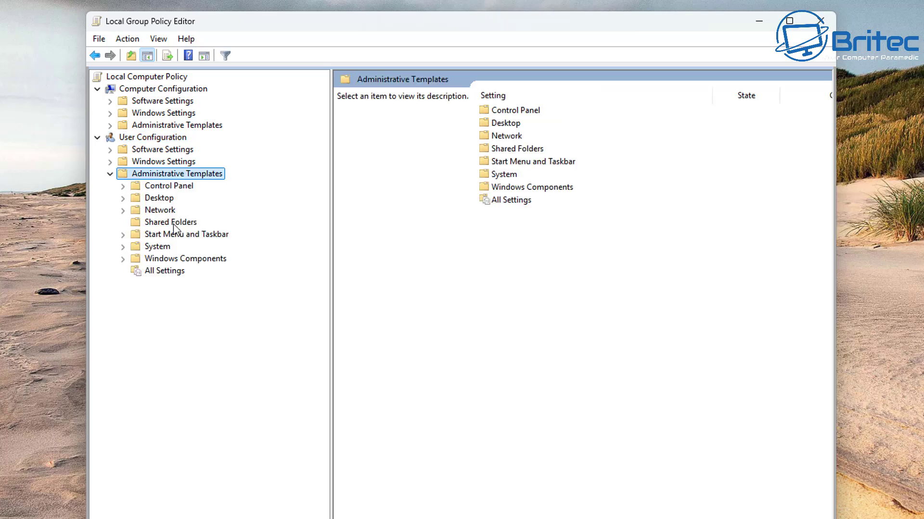
click(165, 248)
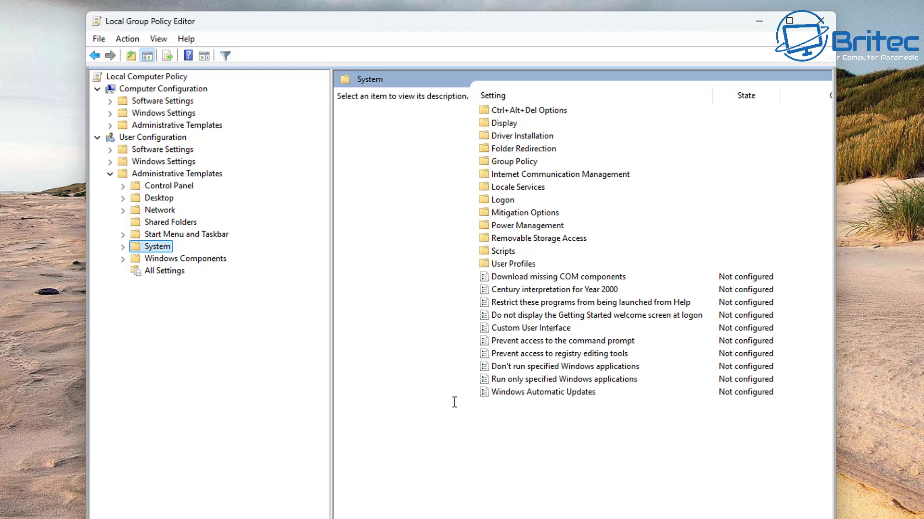
click(562, 367)
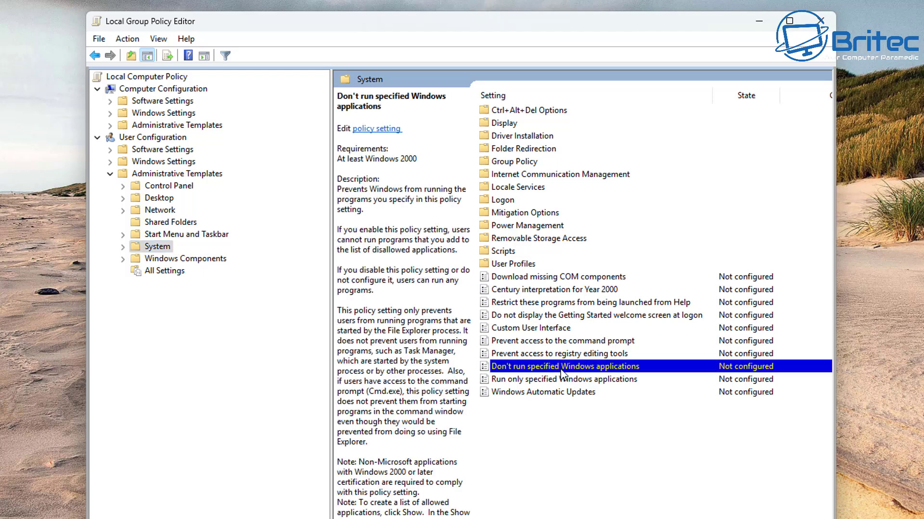
Enable Don't run specified Windows applications and bring up its Show Contents application list.
double_click(672, 371)
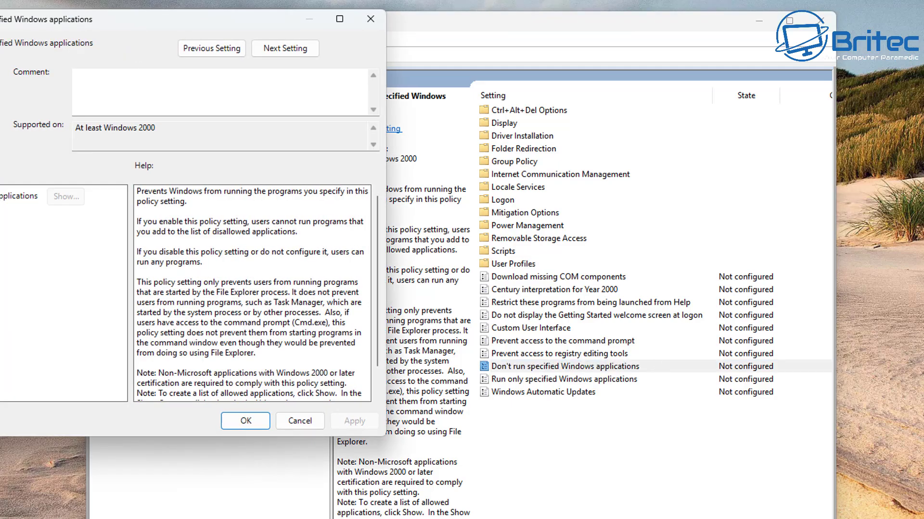
drag(131, 23, 432, 82)
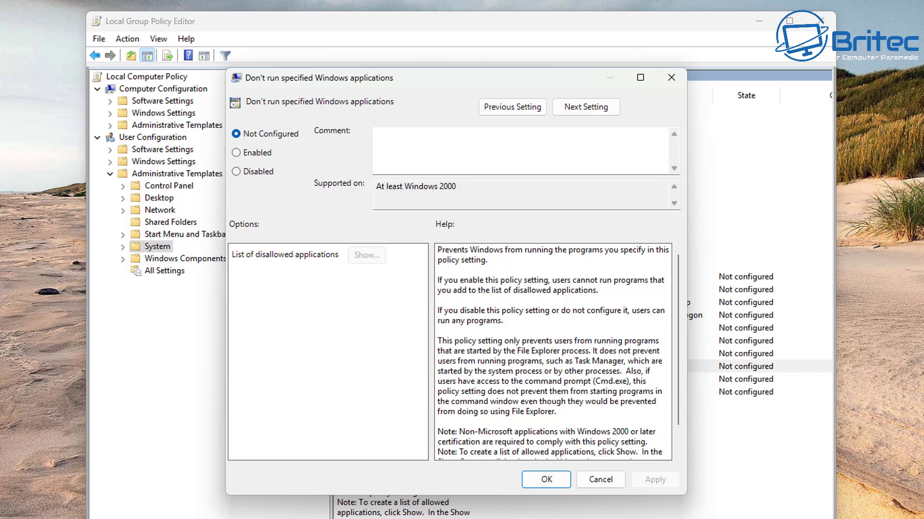
click(238, 153)
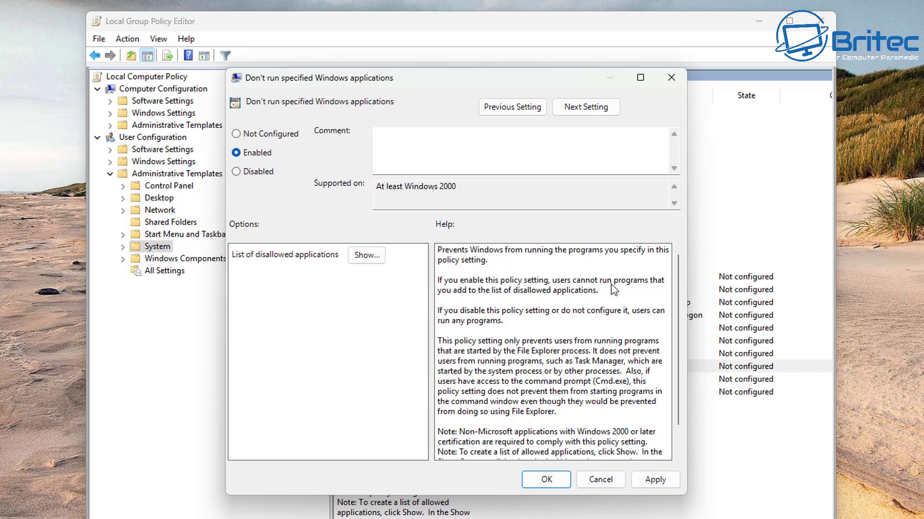
click(367, 256)
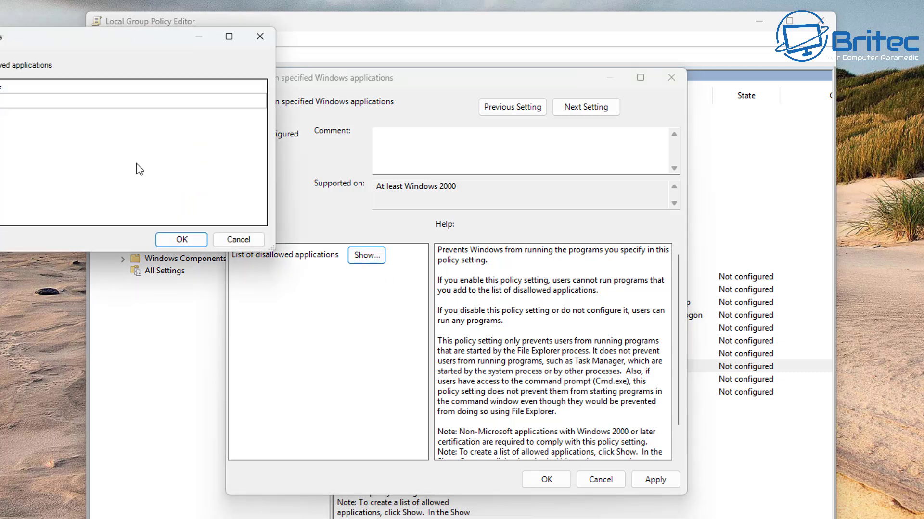
drag(76, 40, 360, 193)
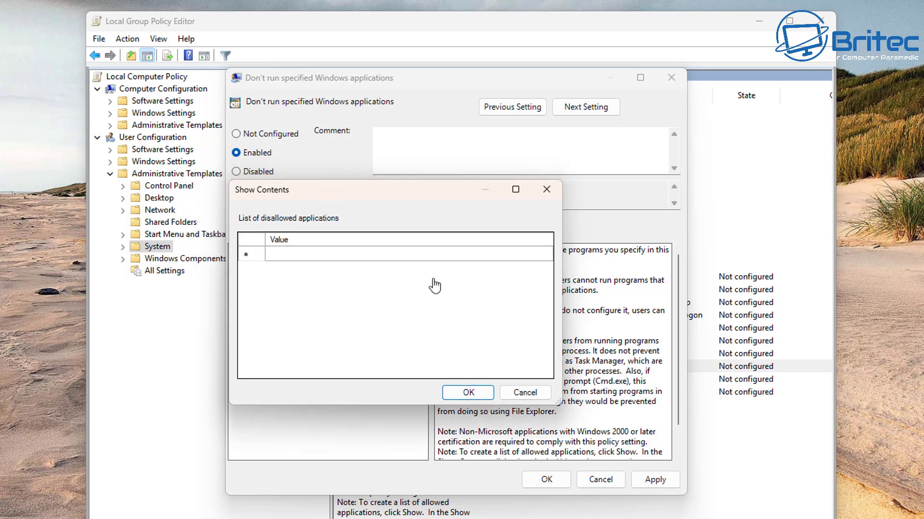
Enter msiexec.exe as the first disallowed application and confirm the list.
click(353, 255)
click(351, 255)
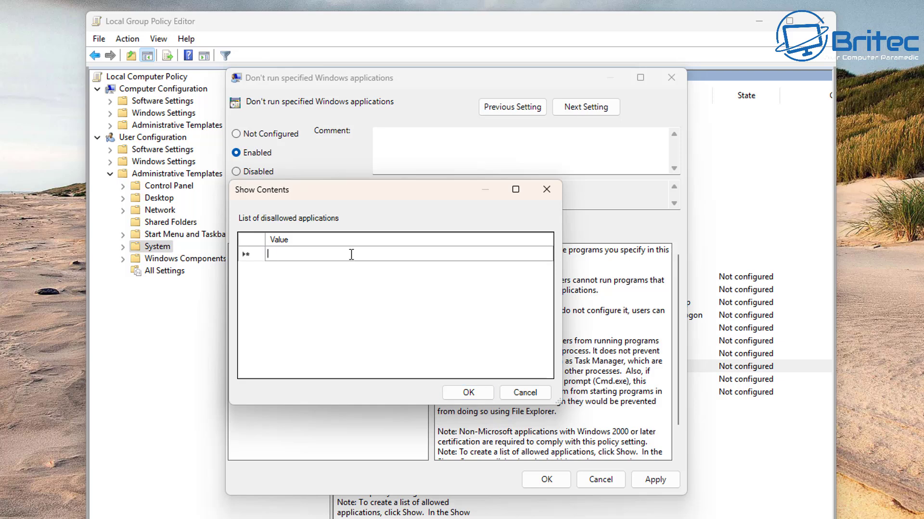
text(msi)
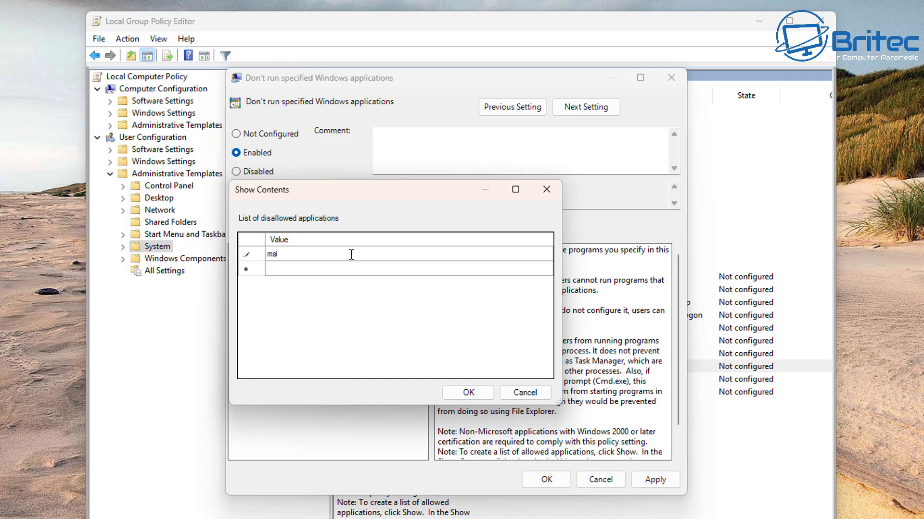
text(exec.exe)
click(466, 395)
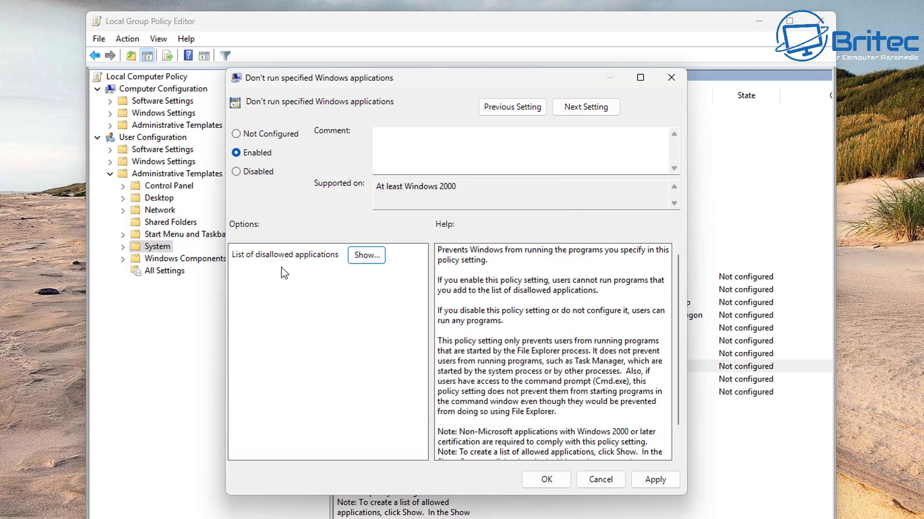
Add C:\Windows\System32\msiexec.exe to the disallowed list, then apply and close the enabled policy.
click(361, 259)
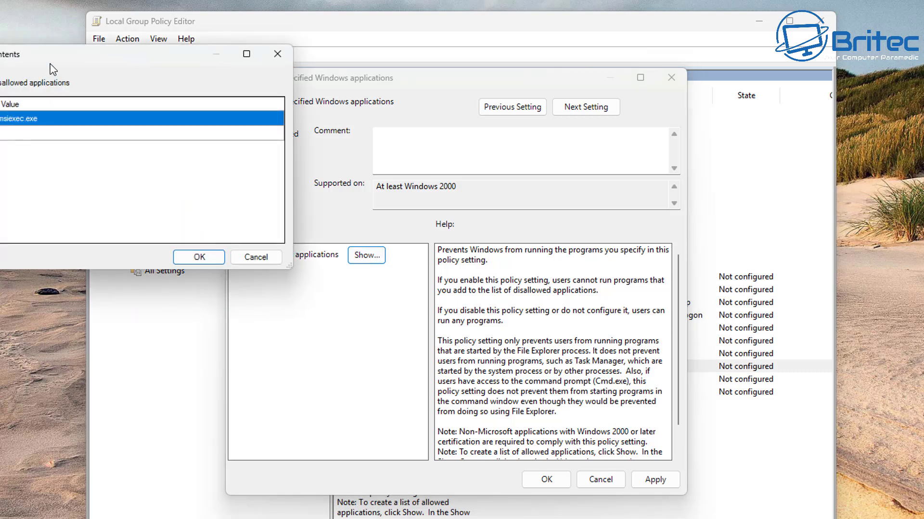
drag(52, 61, 335, 190)
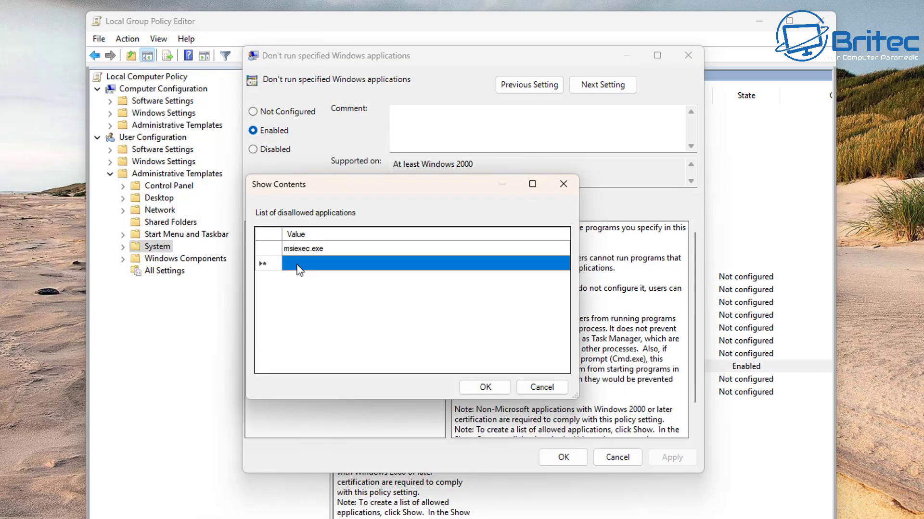
click(297, 264)
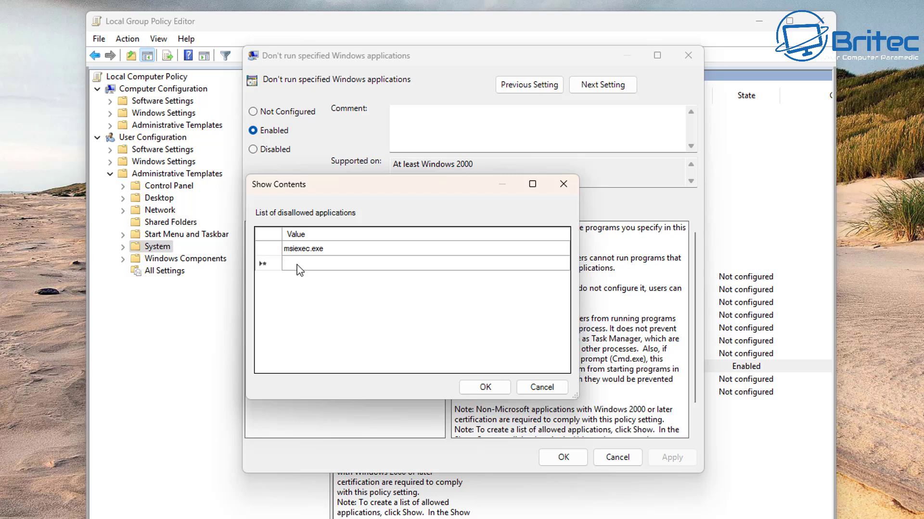
text(C:\)
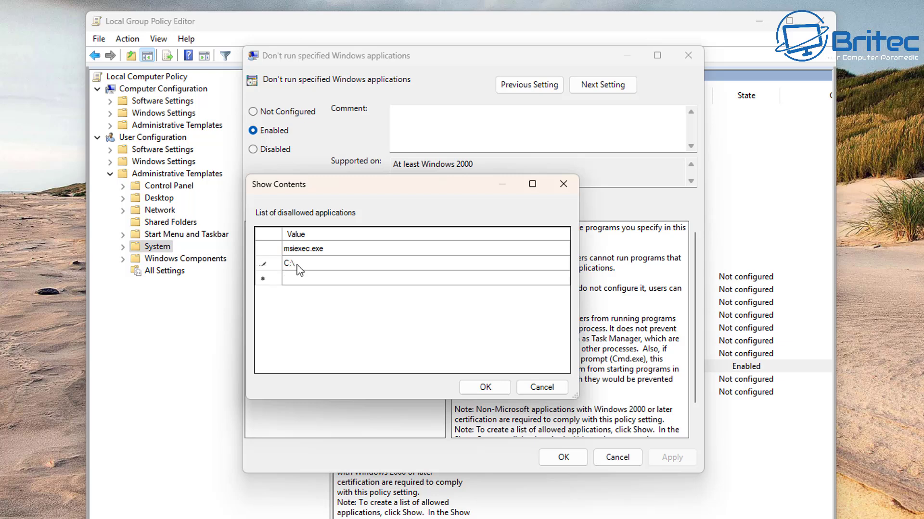
text(Windows\System32\msi)
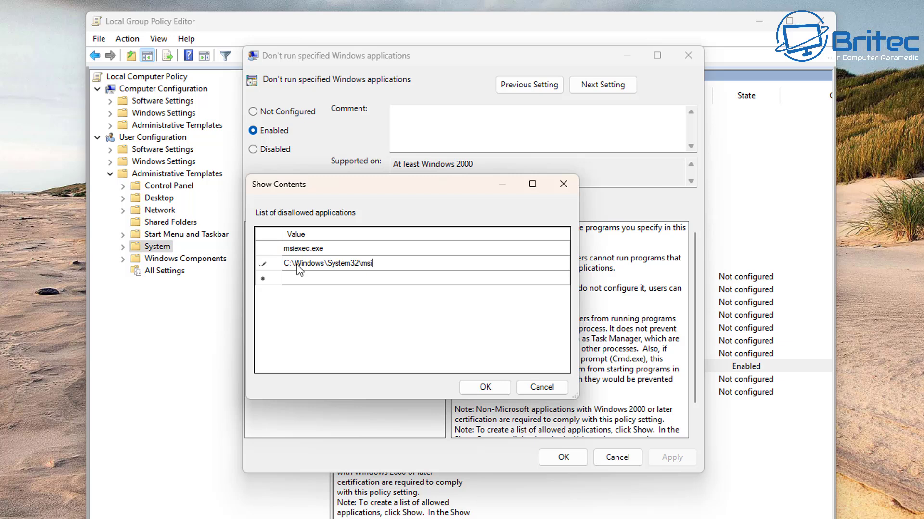
text(exec.exe)
click(486, 390)
click(485, 388)
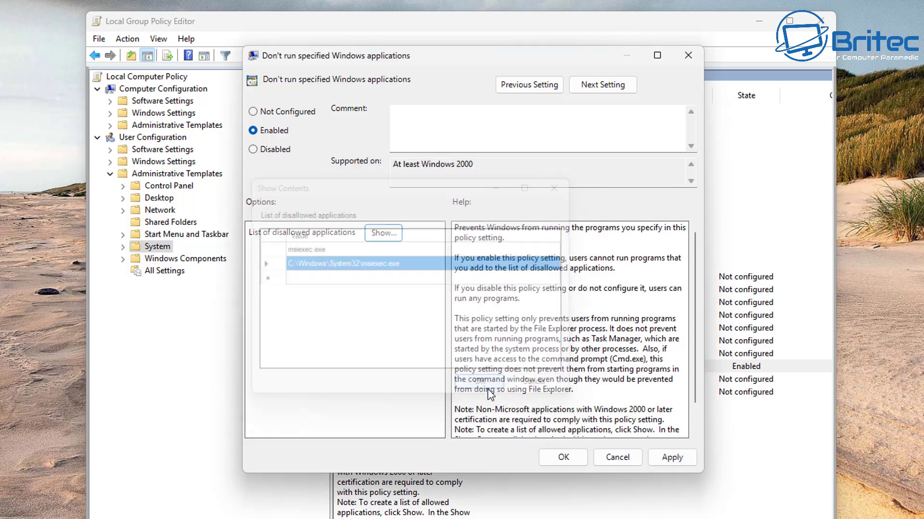
click(690, 457)
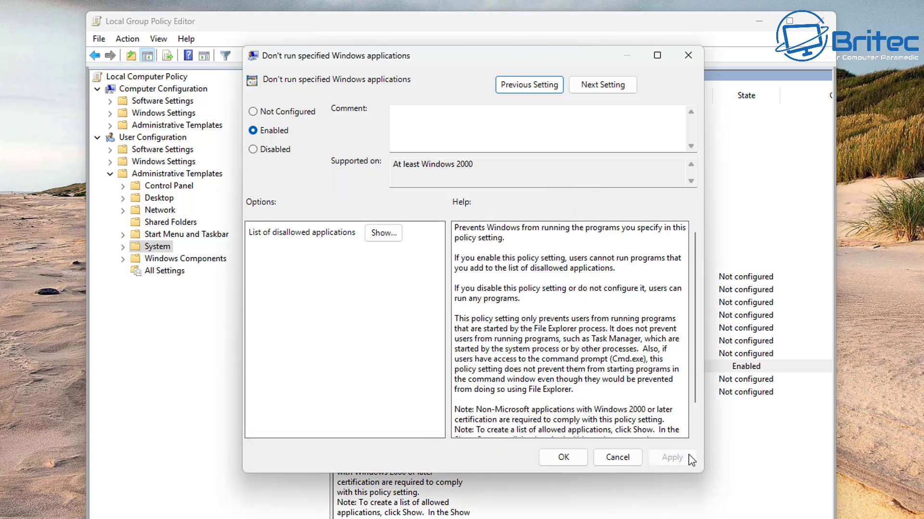
click(563, 457)
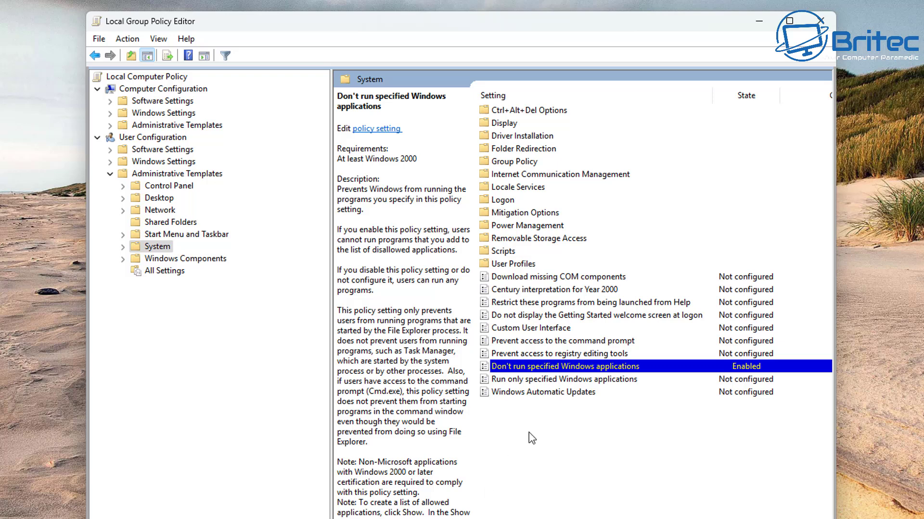
Compare the Prevent access to command prompt and registry editing tools policies, then open File Explorer with Win+E.
click(543, 342)
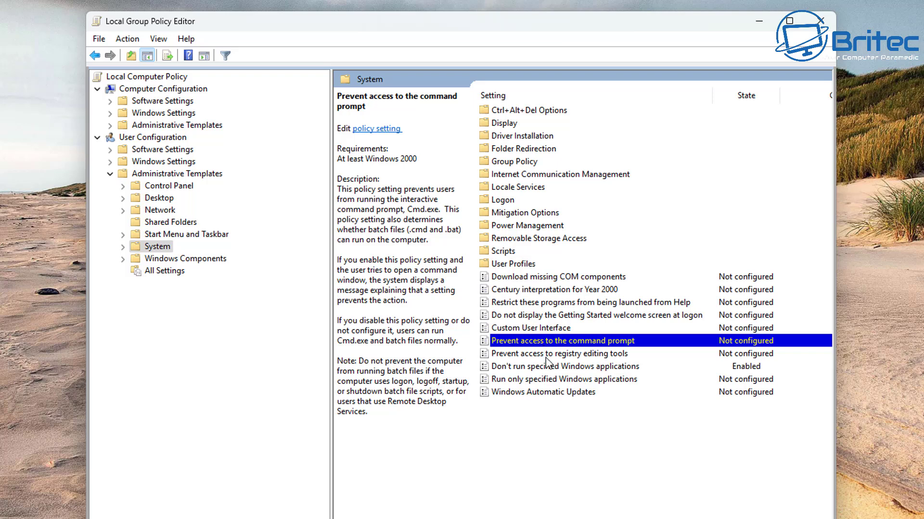
click(547, 354)
click(544, 342)
click(545, 355)
click(543, 343)
key(super+e)
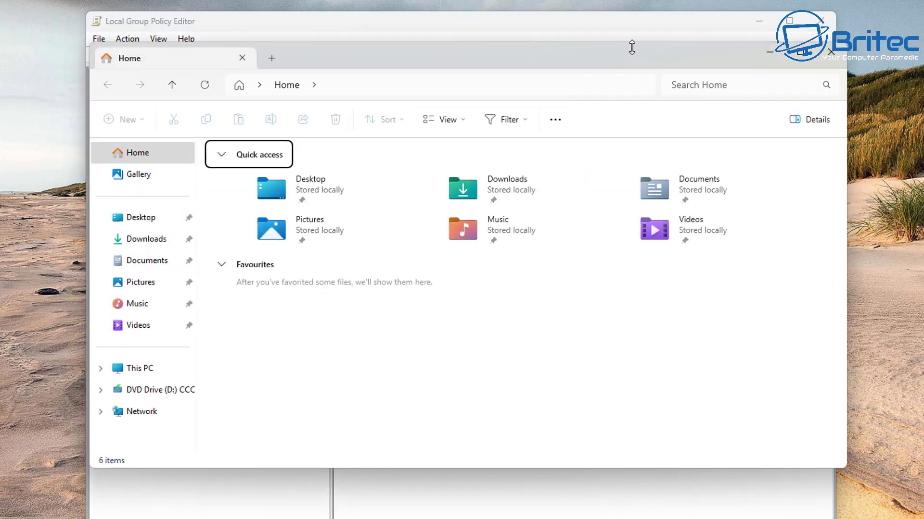
Minimize the Group Policy Editor and browse File Explorer to C:\Windows\System32.
click(759, 21)
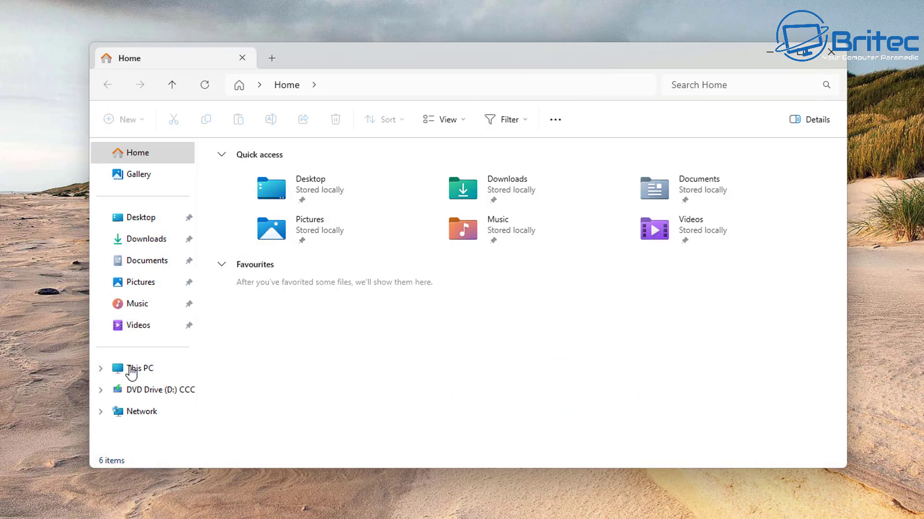
click(129, 369)
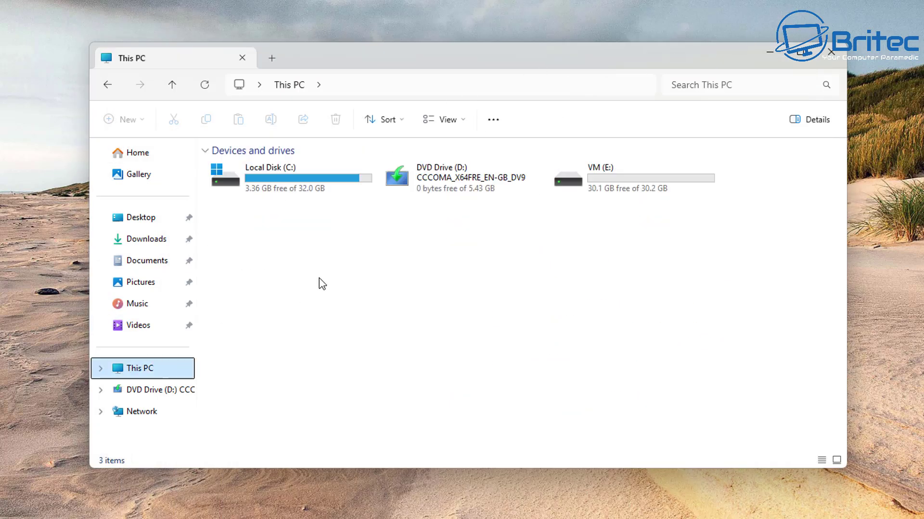
double_click(289, 174)
double_click(239, 243)
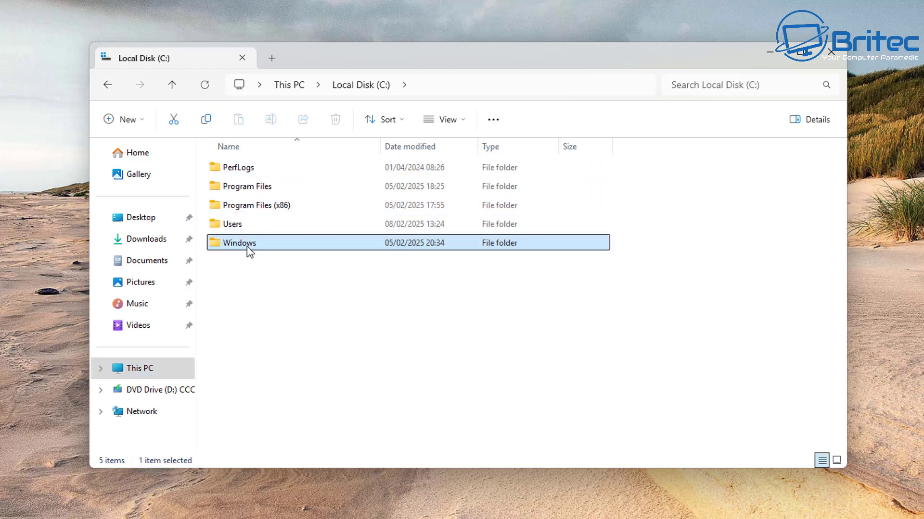
scroll(261, 338, down, 3)
scroll(262, 355, down, 5)
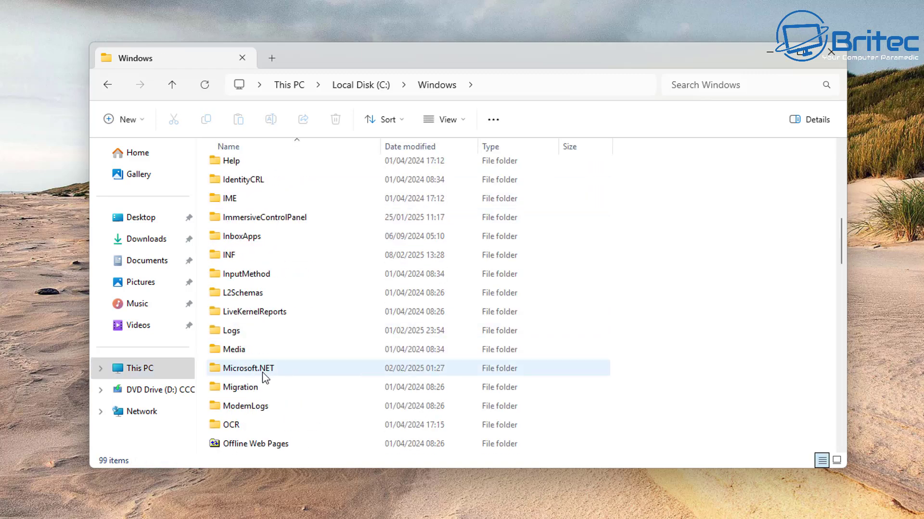
scroll(264, 388, down, 7)
scroll(270, 397, down, 3)
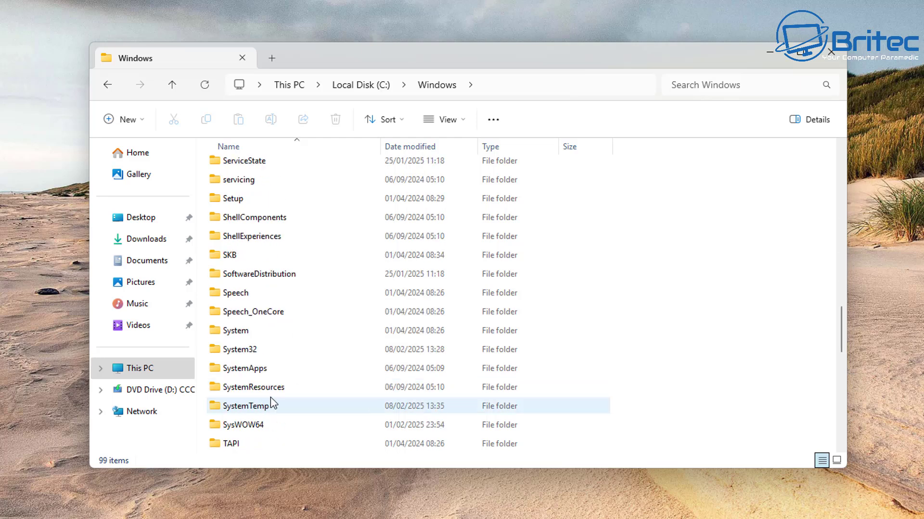
double_click(254, 351)
Find and select msiexec in System32, check its details, then close Explorer.
scroll(272, 385, down, 8)
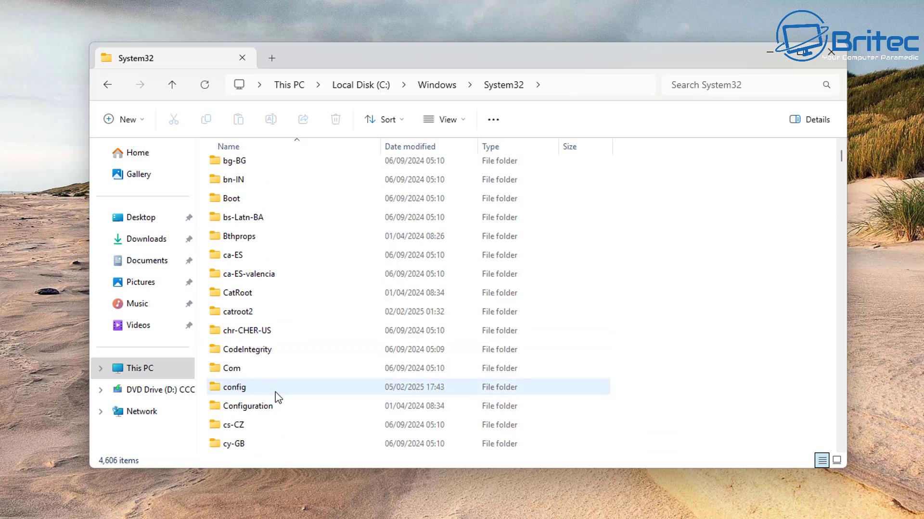
text(msiexec)
click(591, 81)
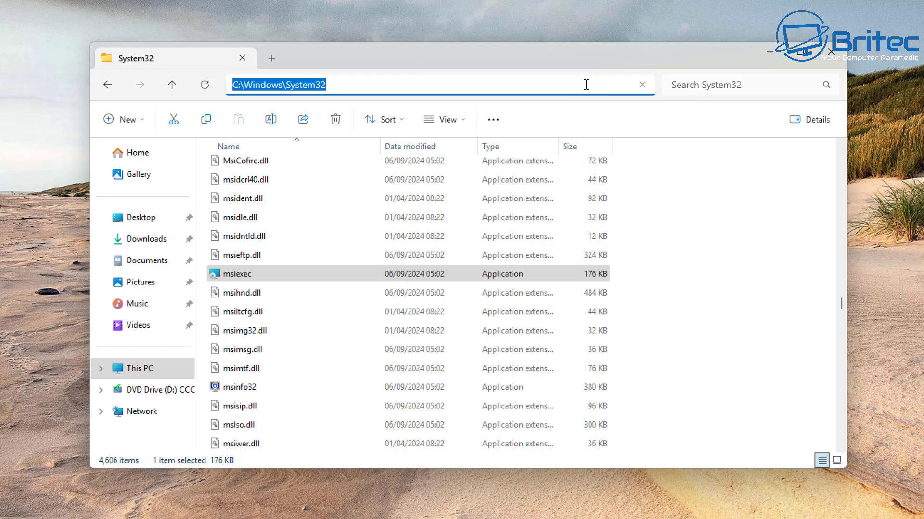
click(264, 277)
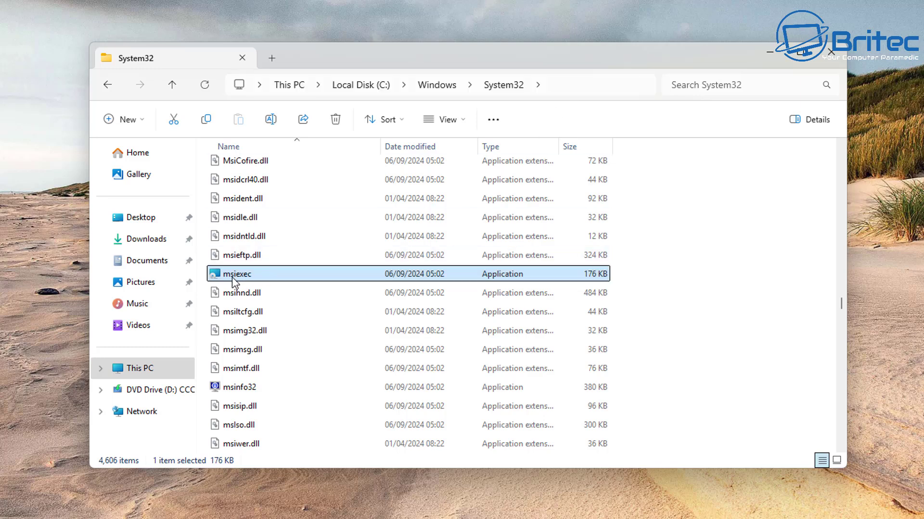
mouse_move(229, 286)
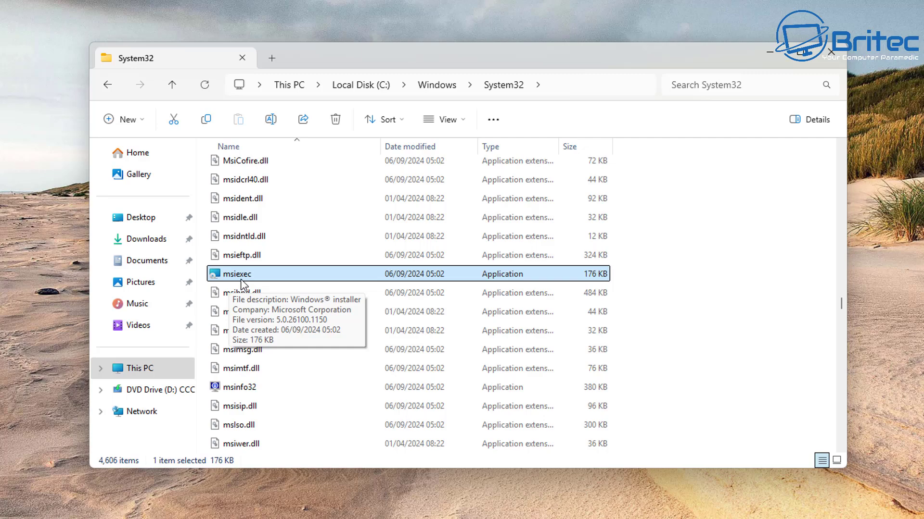
click(831, 52)
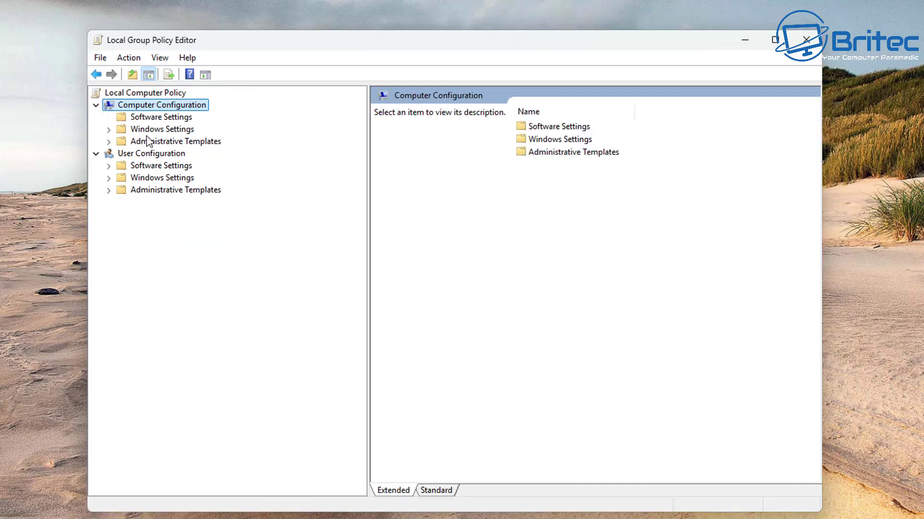
Expand Windows Settings > Security Settings > Application Control Policies and select AppLocker.
click(149, 129)
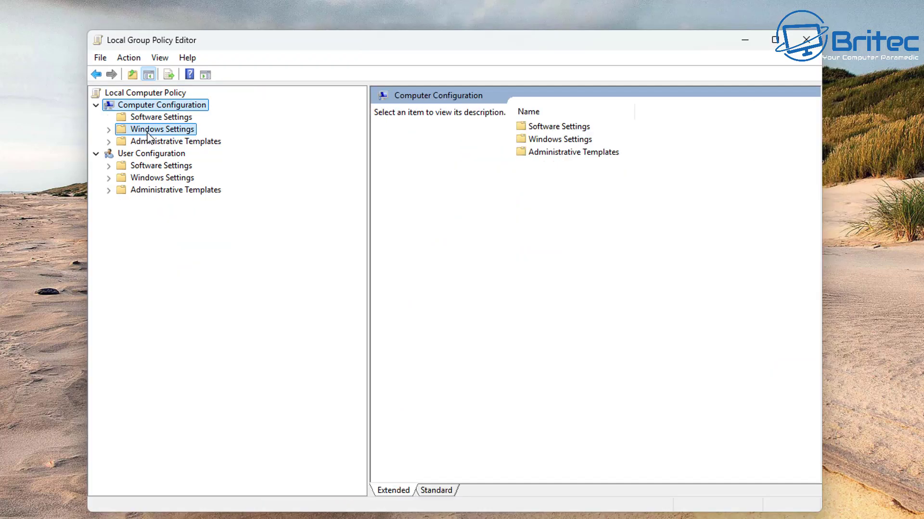
click(108, 130)
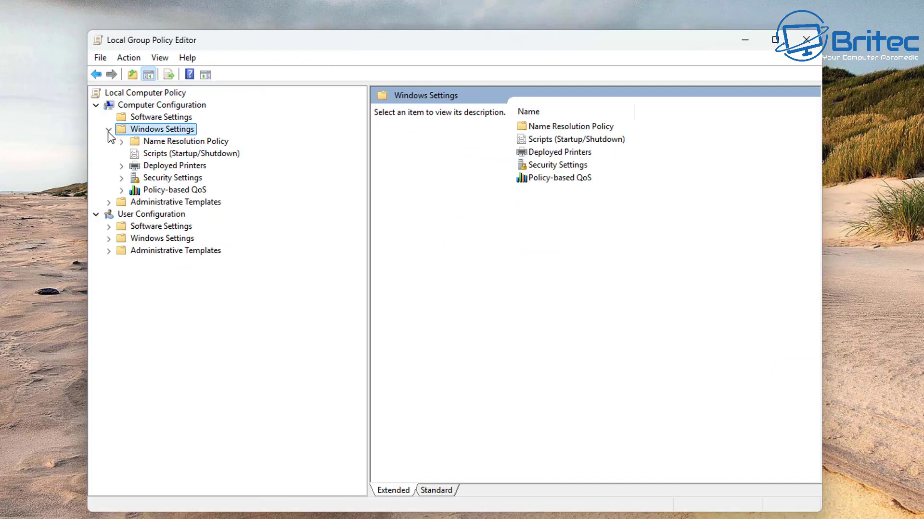
click(171, 179)
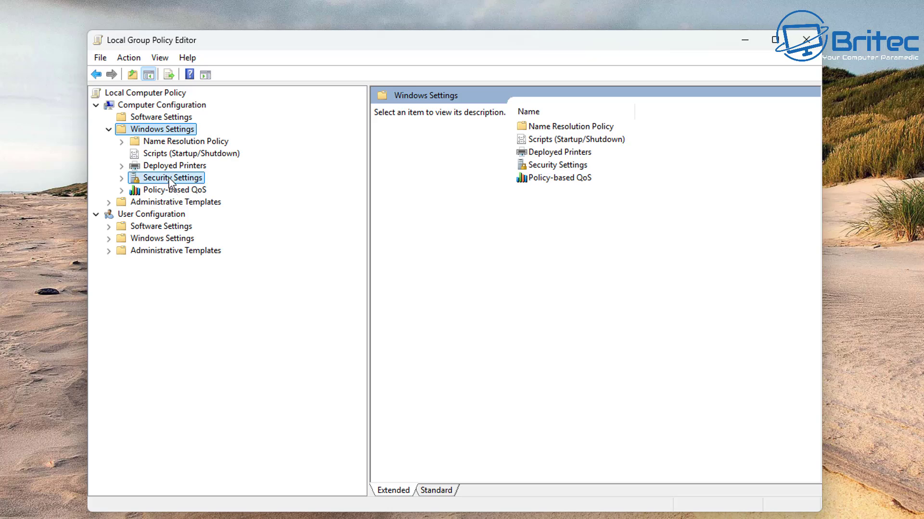
click(122, 179)
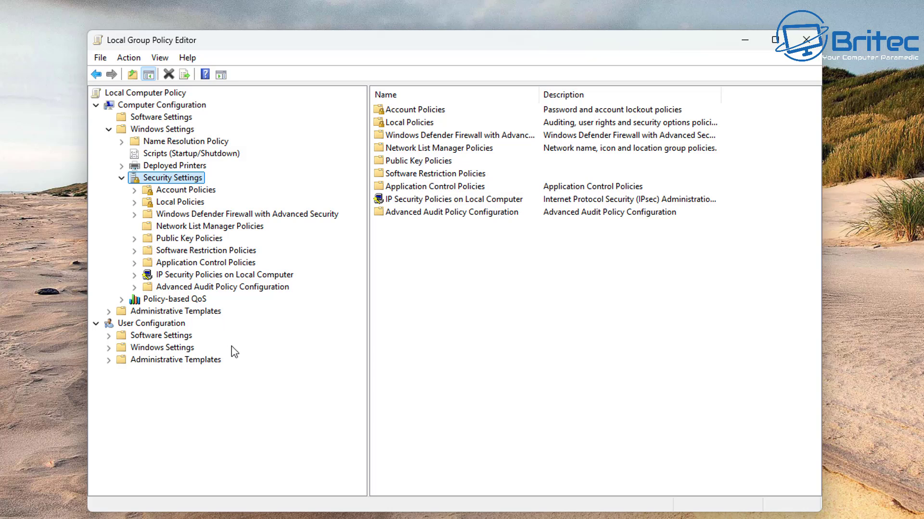
click(228, 252)
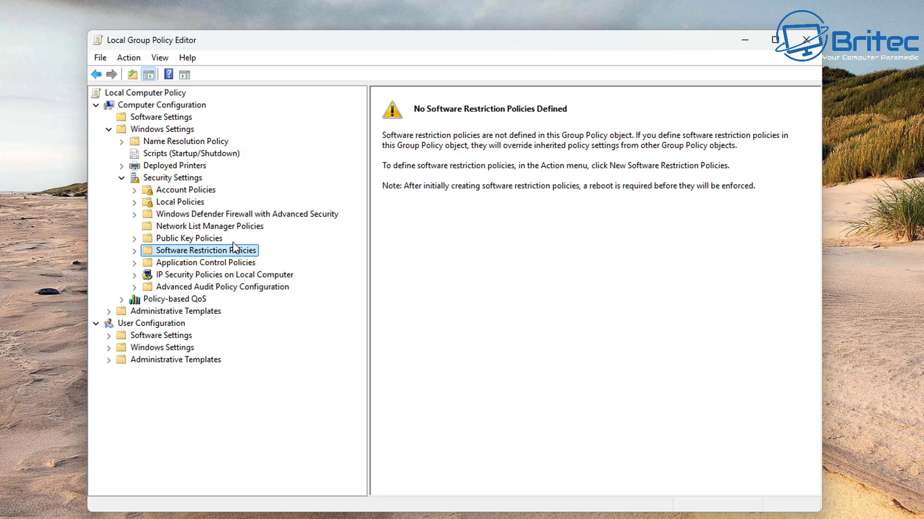
click(168, 265)
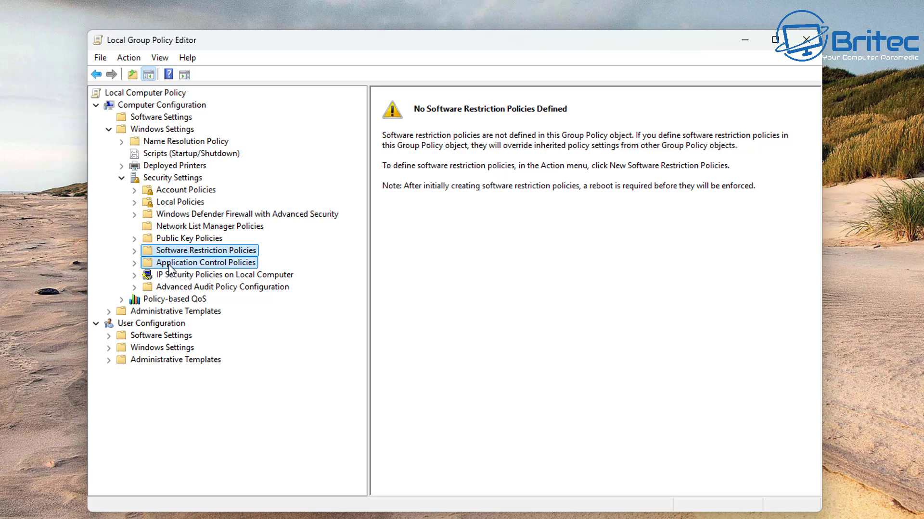
click(135, 265)
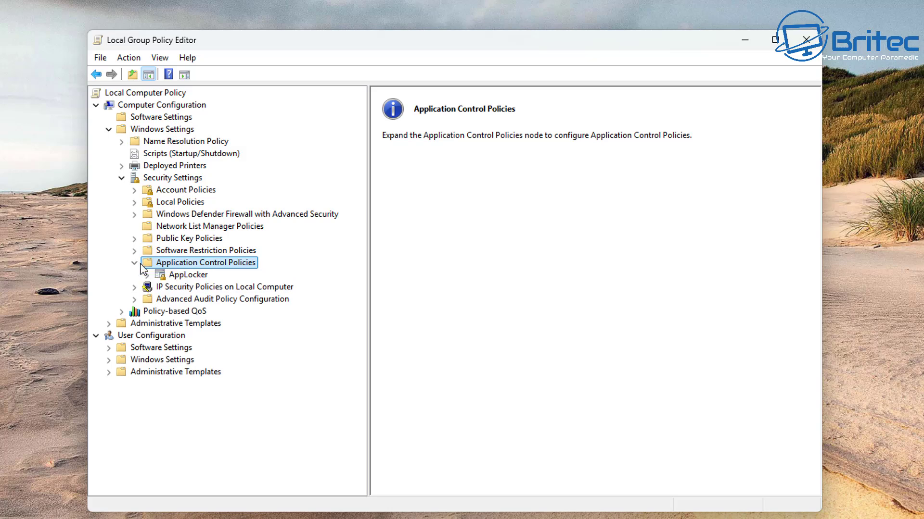
click(188, 276)
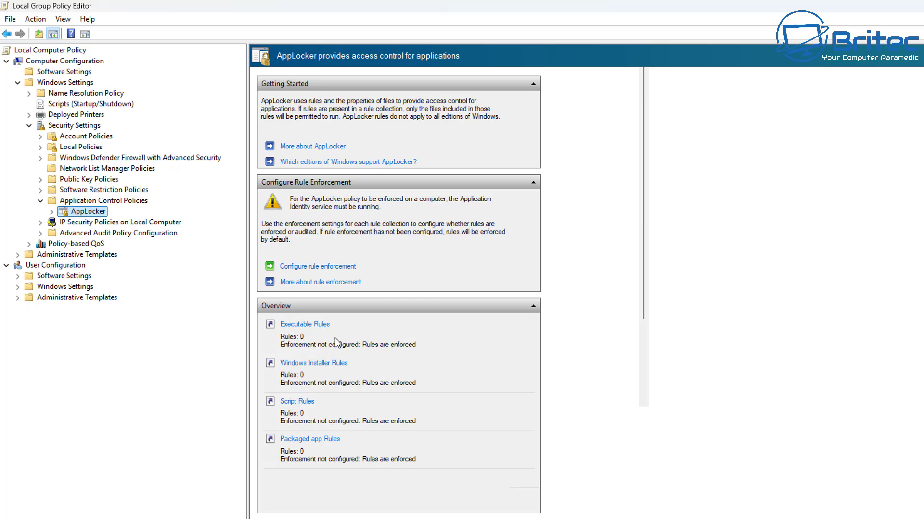
From the Executable Rules list, start a new rule and set its action to Deny.
click(318, 325)
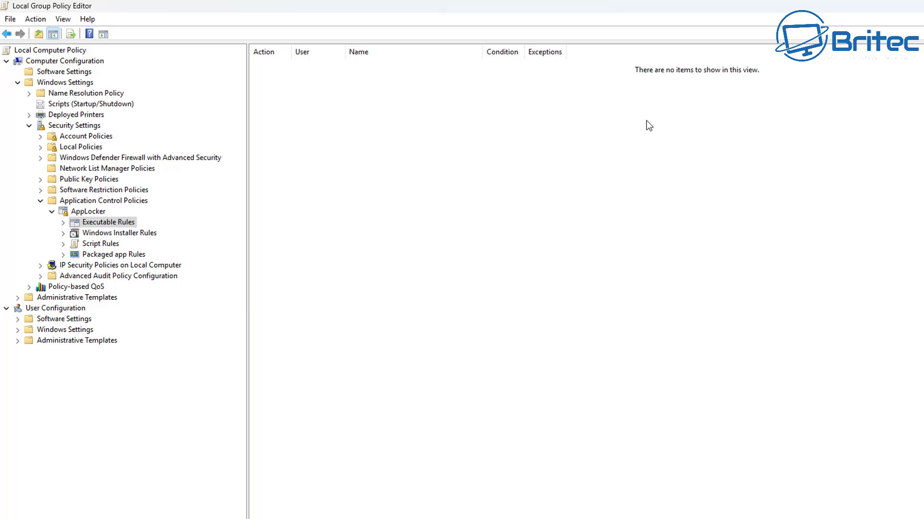
right_click(398, 107)
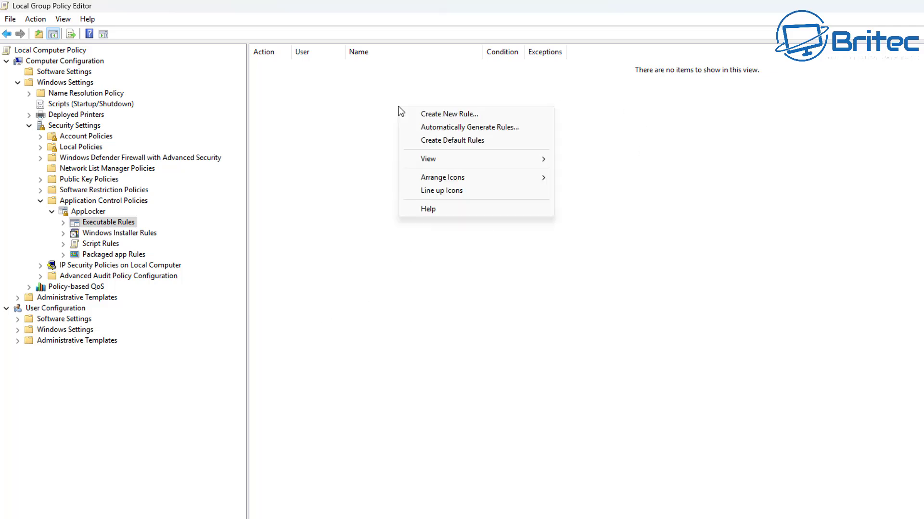
click(454, 118)
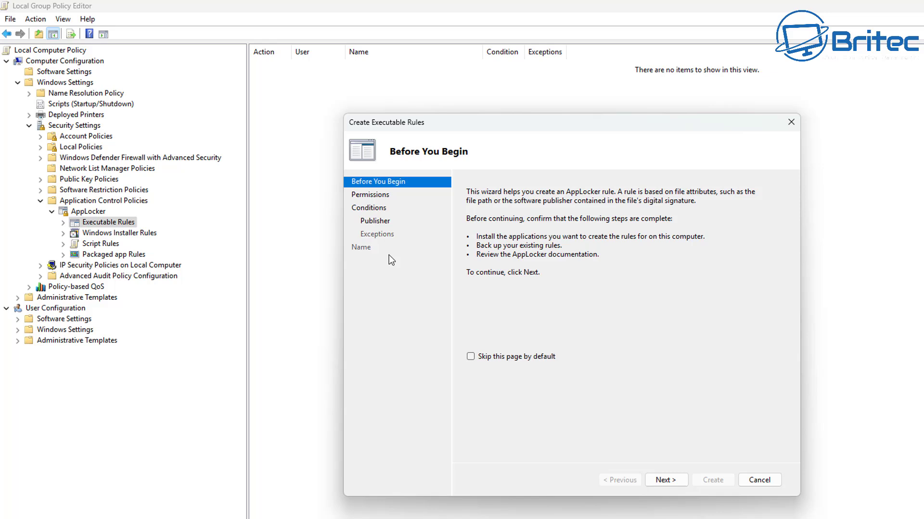
click(376, 195)
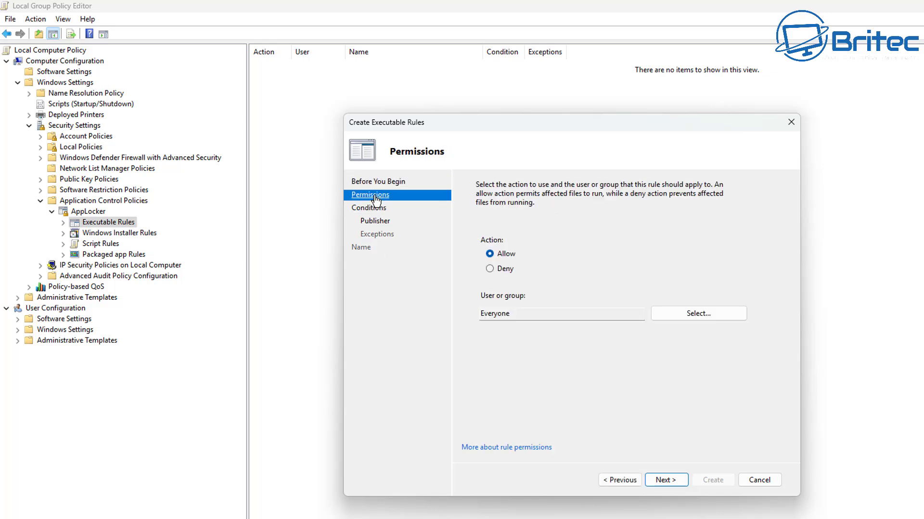
click(496, 270)
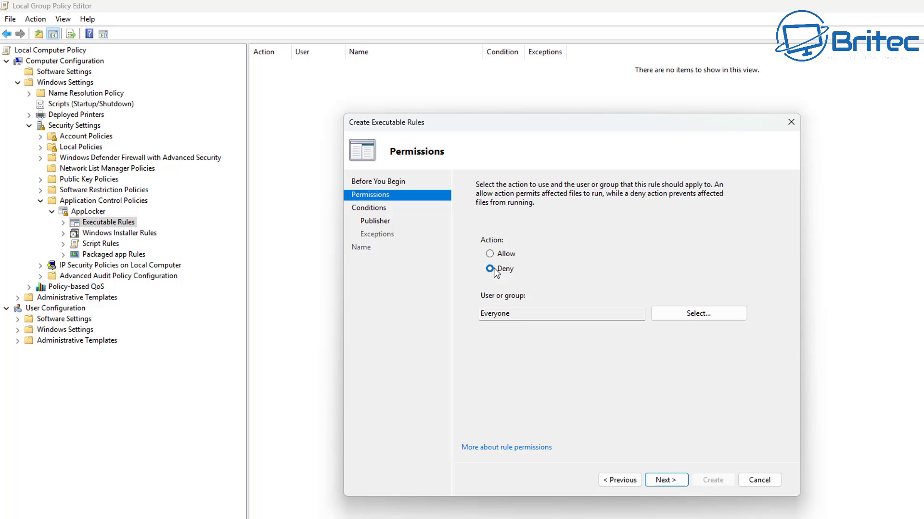
Look at the user picker, keep Everyone, then cancel the rule wizard.
click(694, 315)
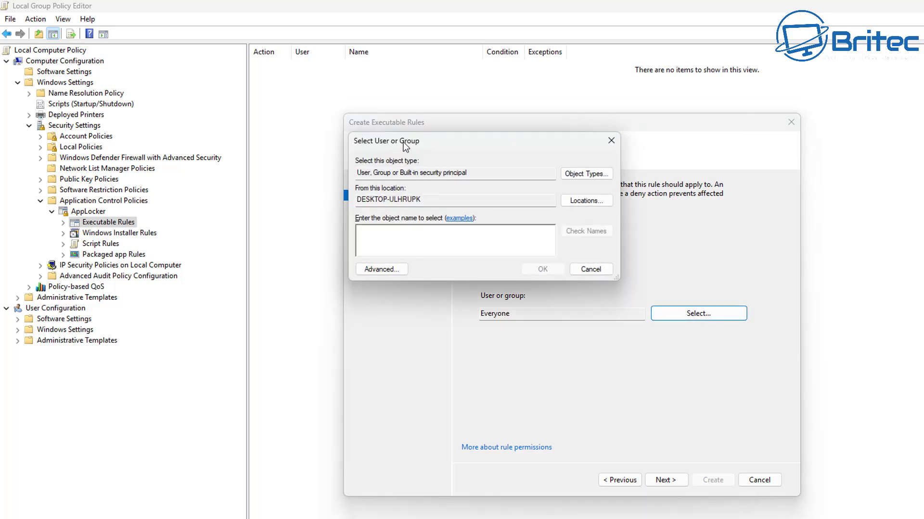
drag(407, 143, 515, 212)
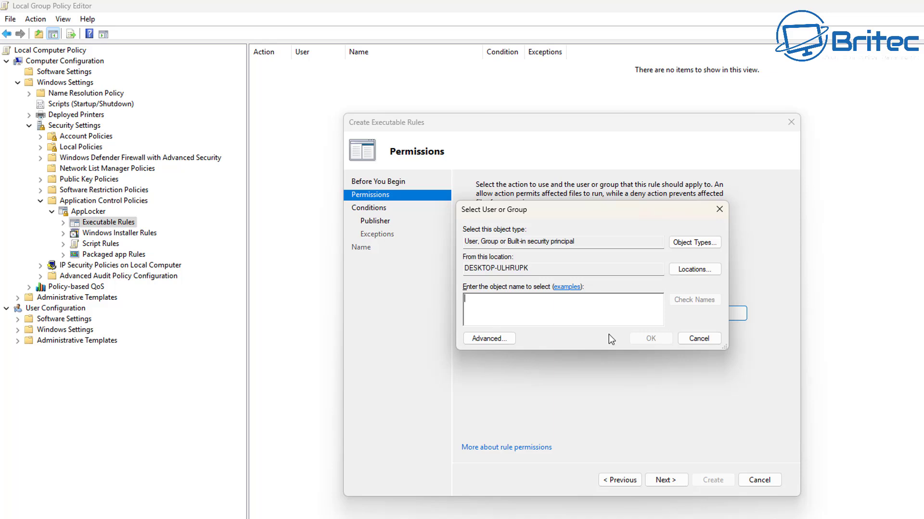
click(698, 339)
click(789, 122)
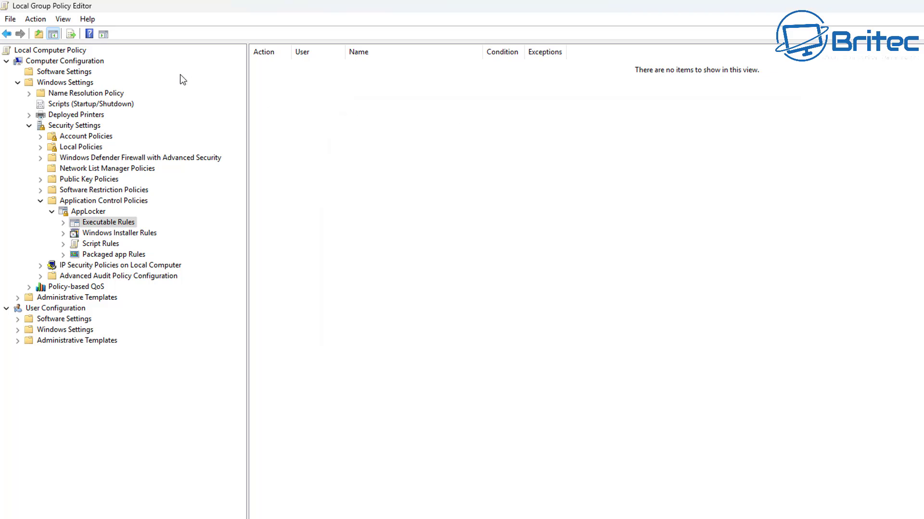
Navigate to Computer Configuration > Administrative Templates > System > Removable Storage Access.
click(8, 34)
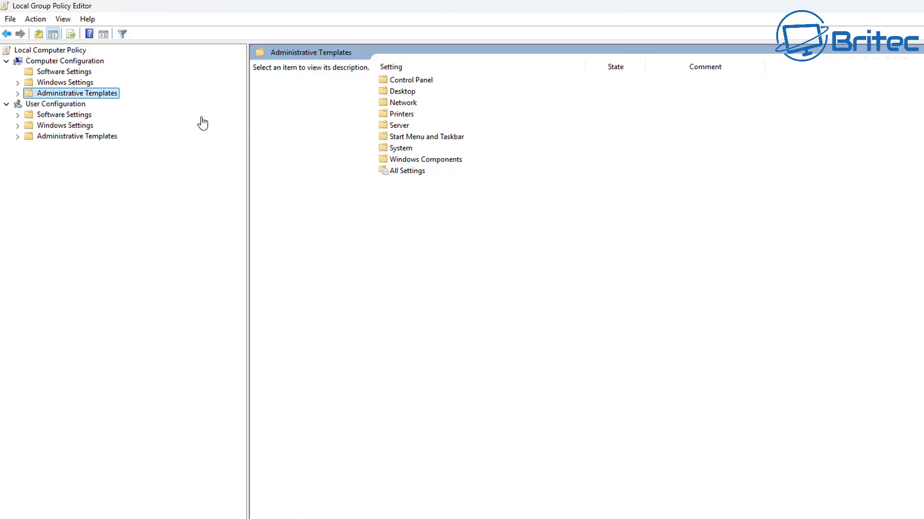
click(43, 63)
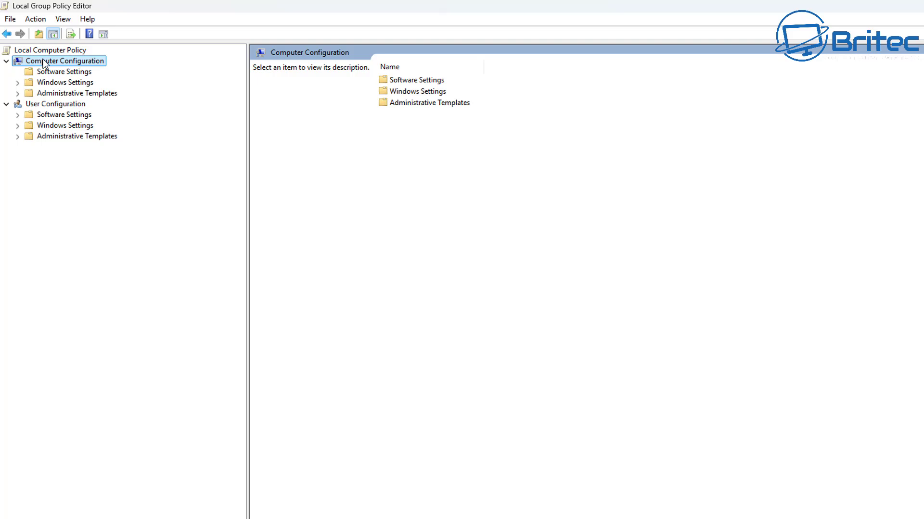
key(Down)
key(Down)
key(Down)
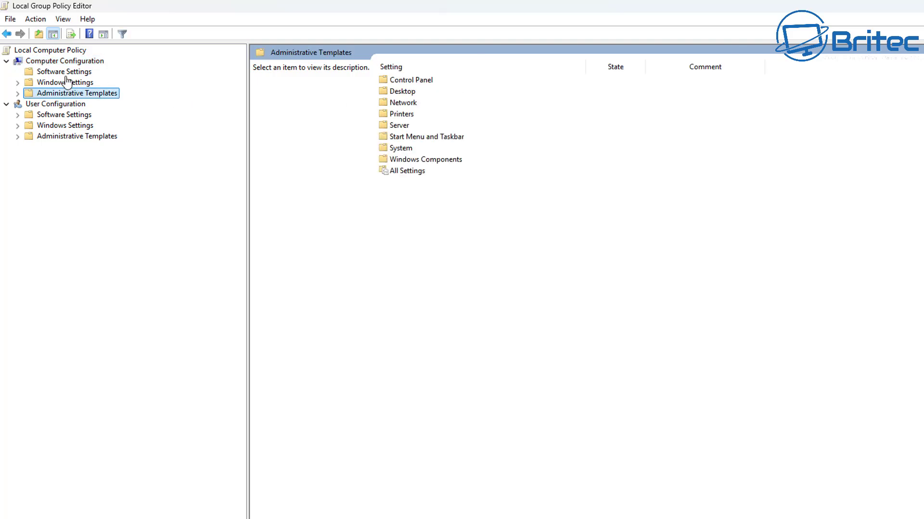
click(53, 62)
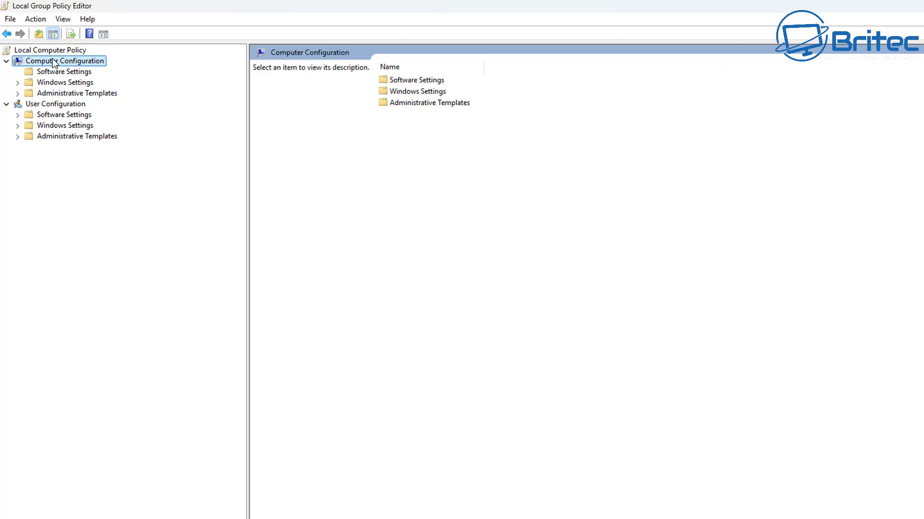
click(62, 93)
click(18, 93)
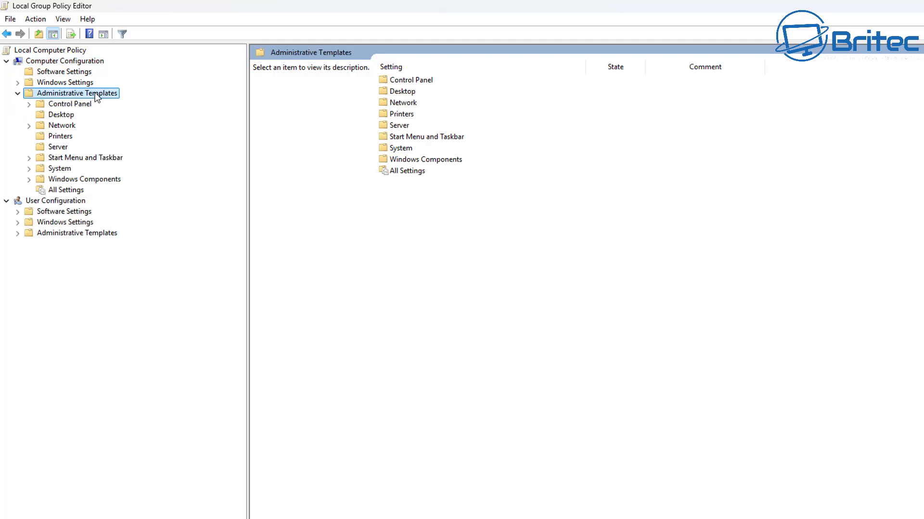
click(61, 168)
click(29, 168)
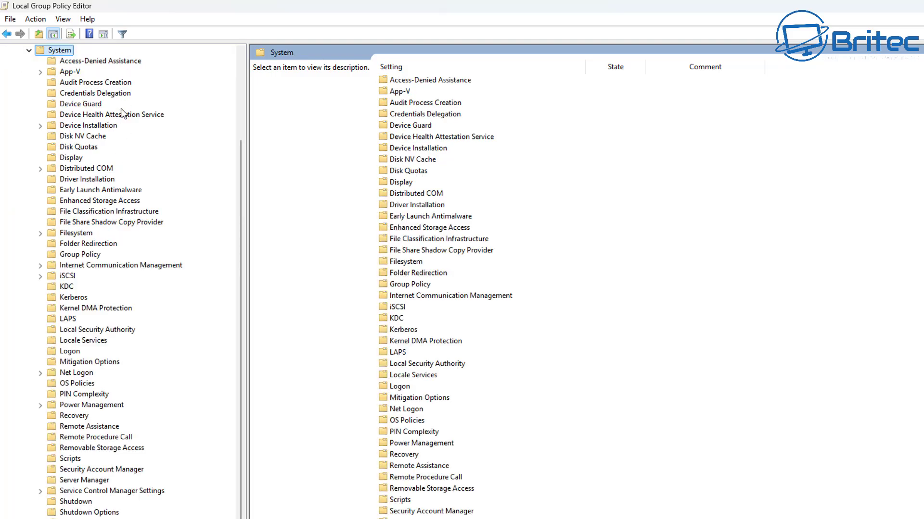
scroll(118, 448, down, 3)
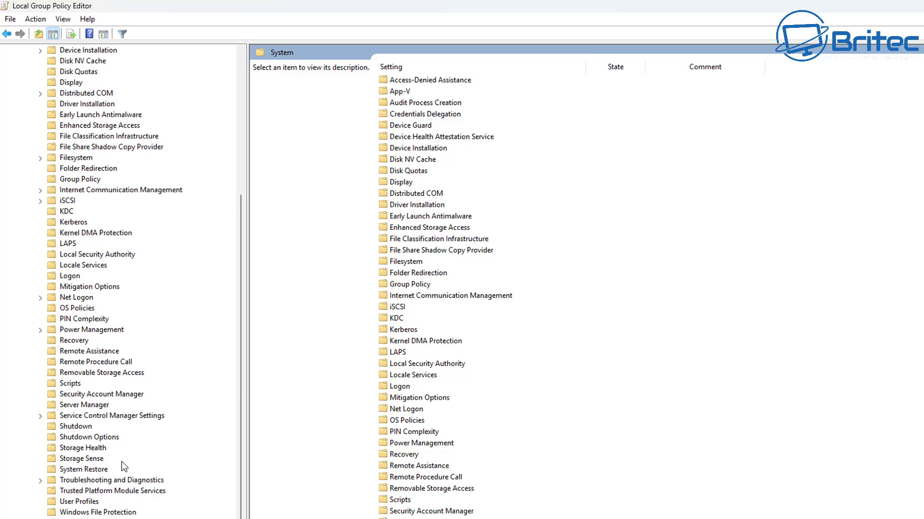
click(103, 373)
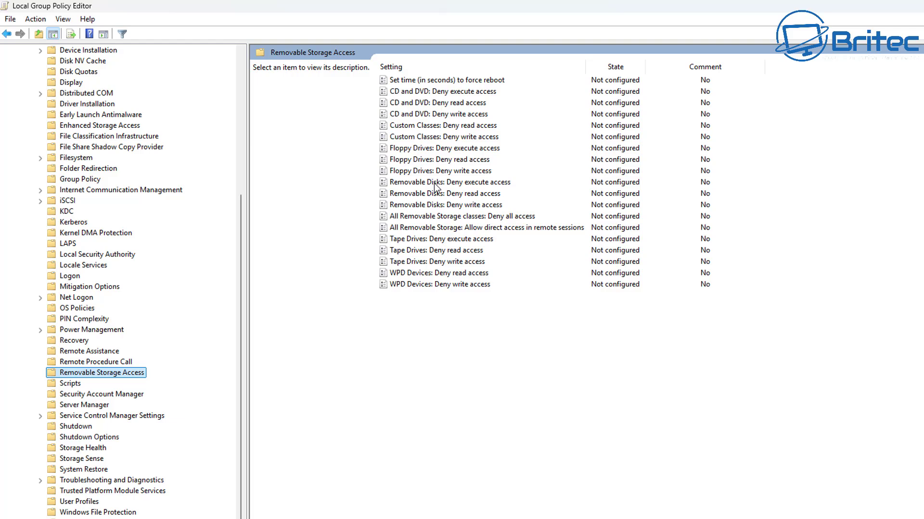
Set 'Removable Disks: Deny execute access' to Enabled and apply it.
double_click(435, 186)
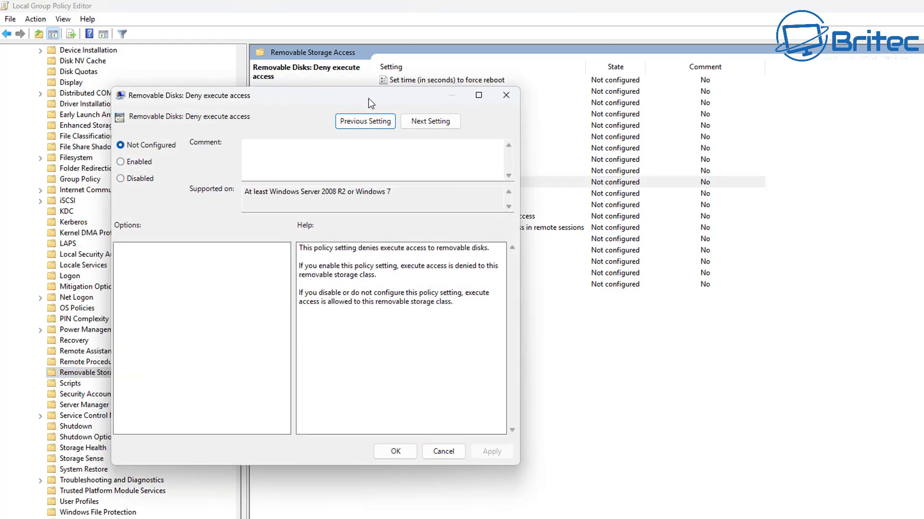
drag(371, 103, 565, 92)
click(335, 150)
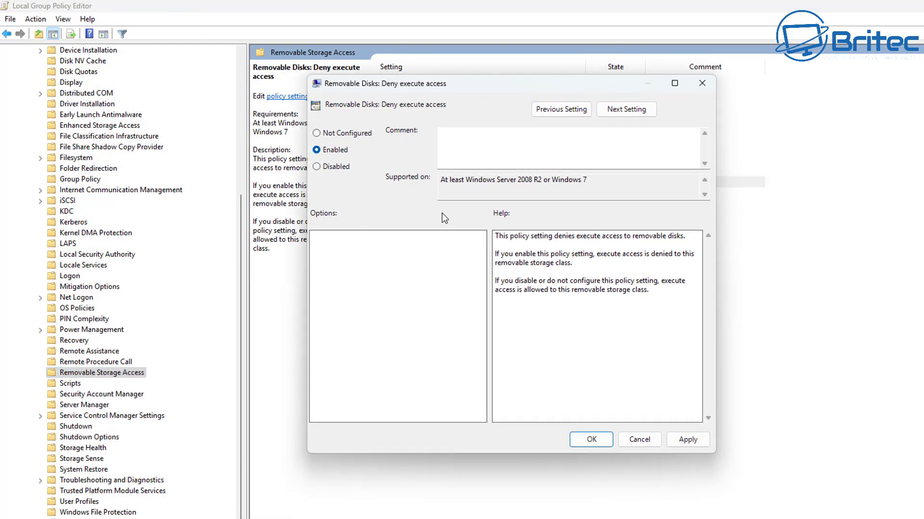
click(688, 439)
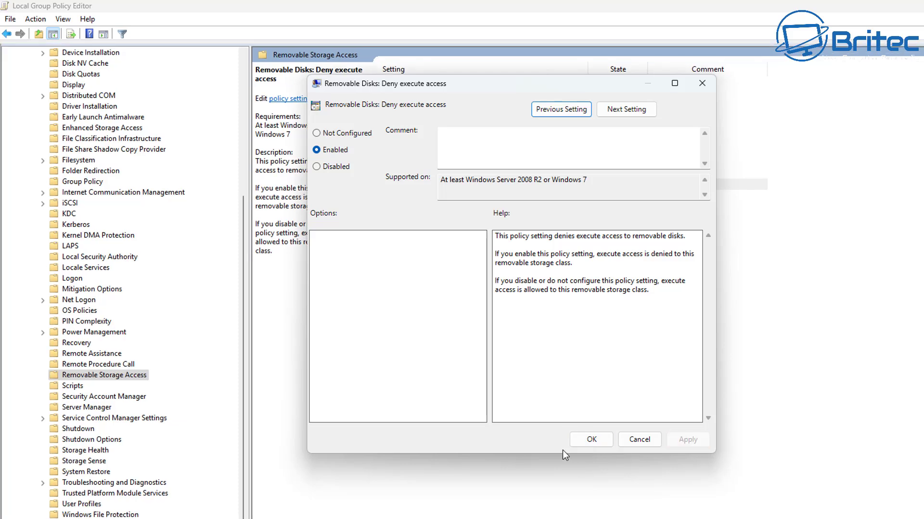
click(591, 439)
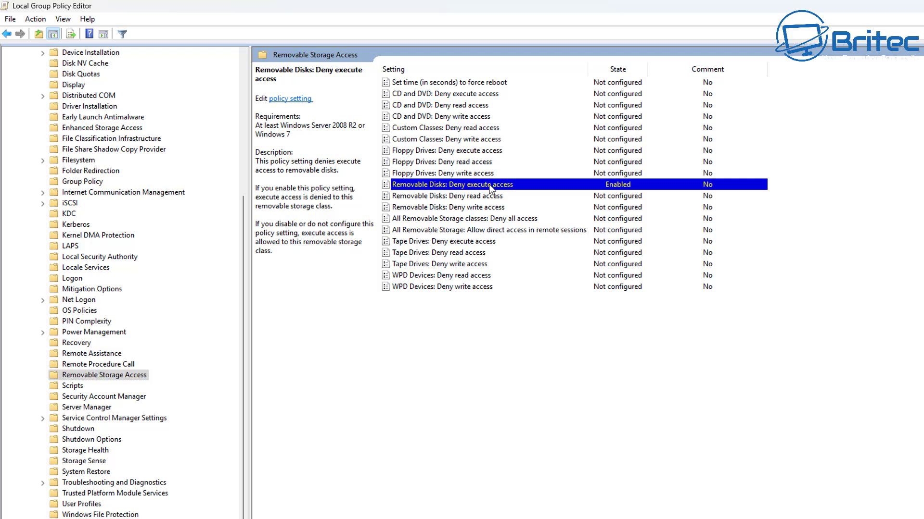
Set 'All Removable Storage classes: Deny all access' to Enabled and confirm.
click(422, 219)
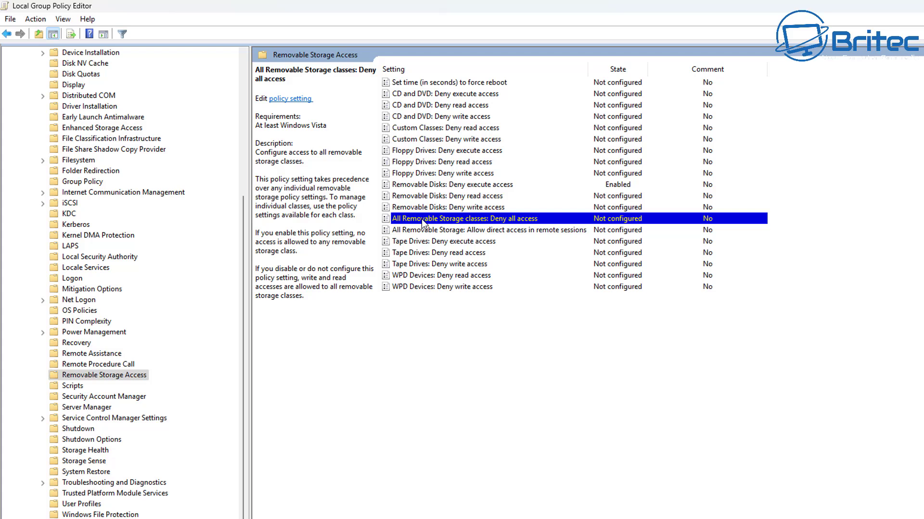
double_click(422, 219)
drag(268, 96, 451, 84)
click(290, 156)
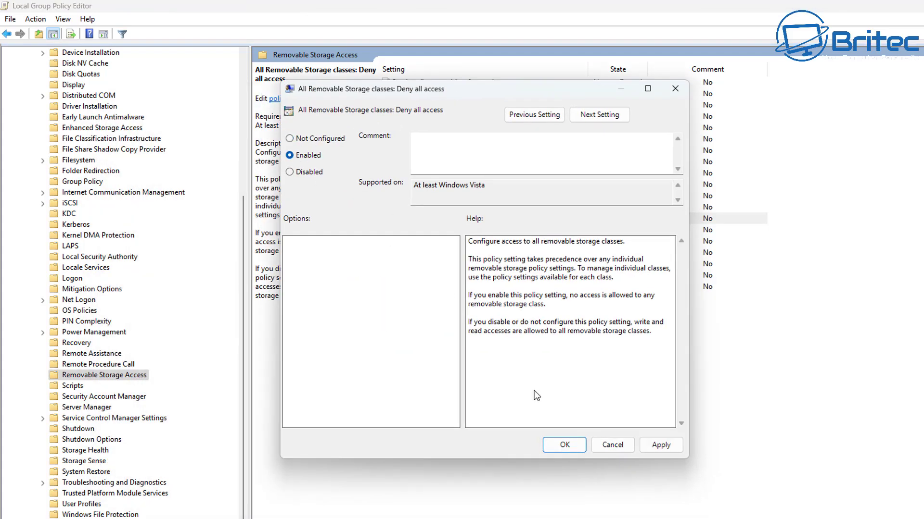
click(565, 444)
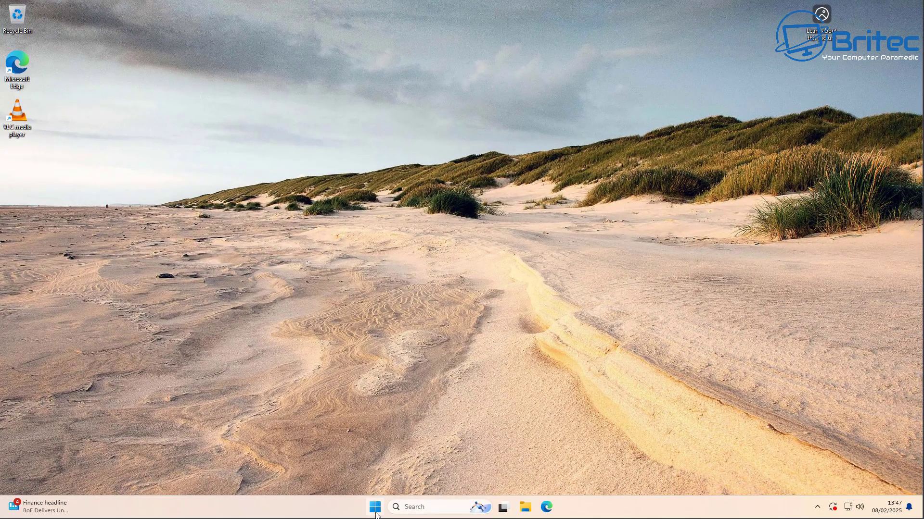
Search the Start menu for regedit and launch Registry Editor, approving the UAC prompt.
click(374, 508)
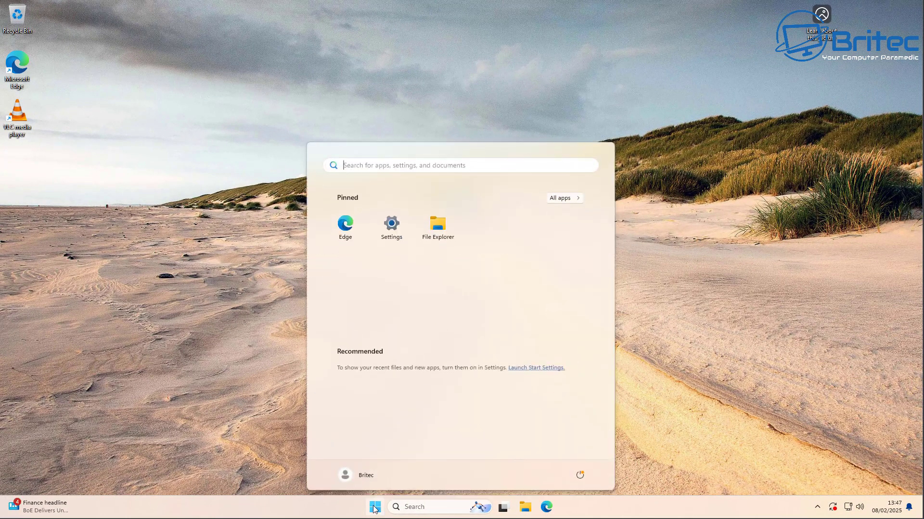
text(regedit)
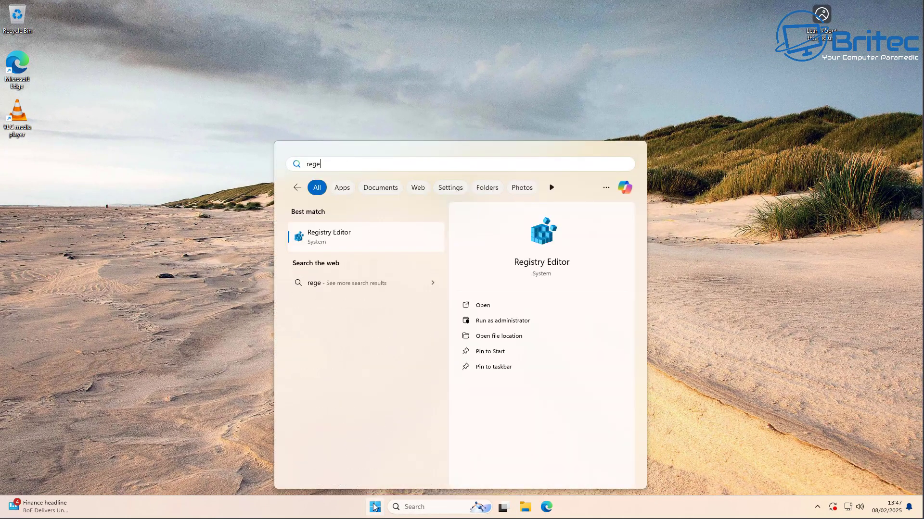
click(355, 239)
click(410, 329)
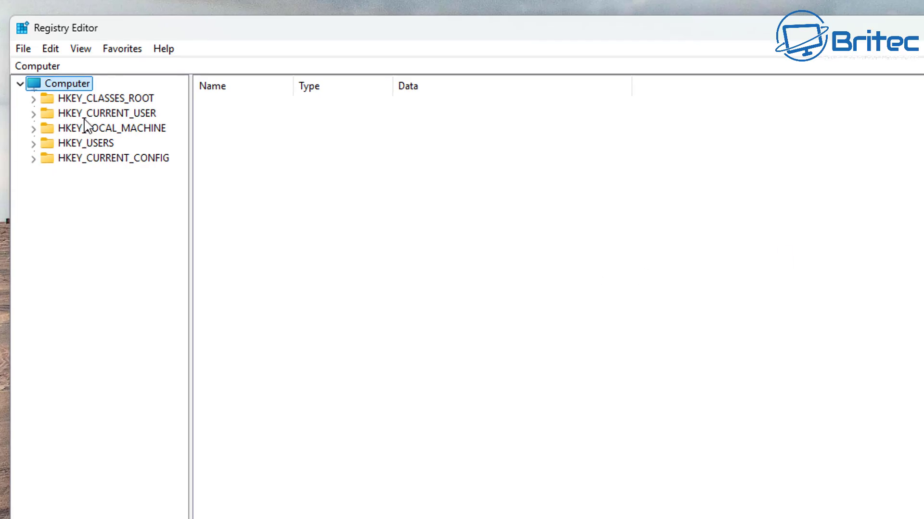
Expand HKEY_CURRENT_USER > Software > Microsoft > Windows in the key tree.
click(84, 118)
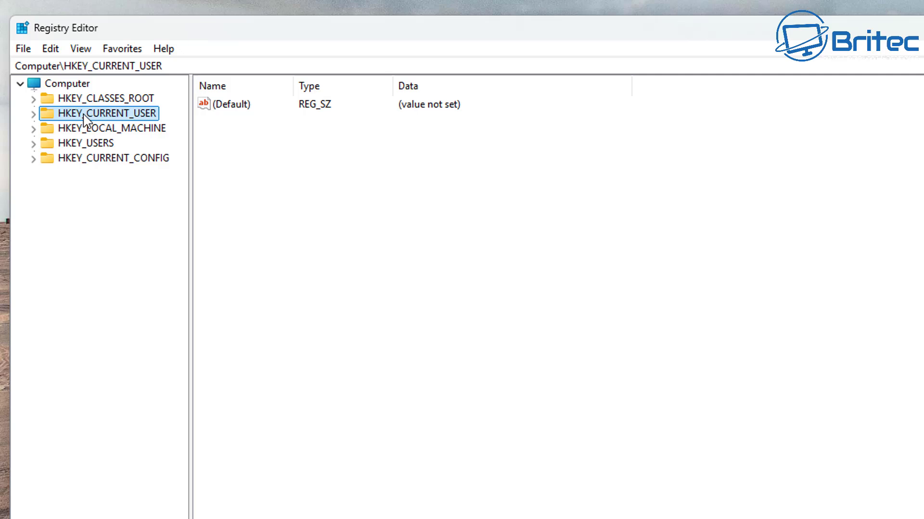
click(34, 114)
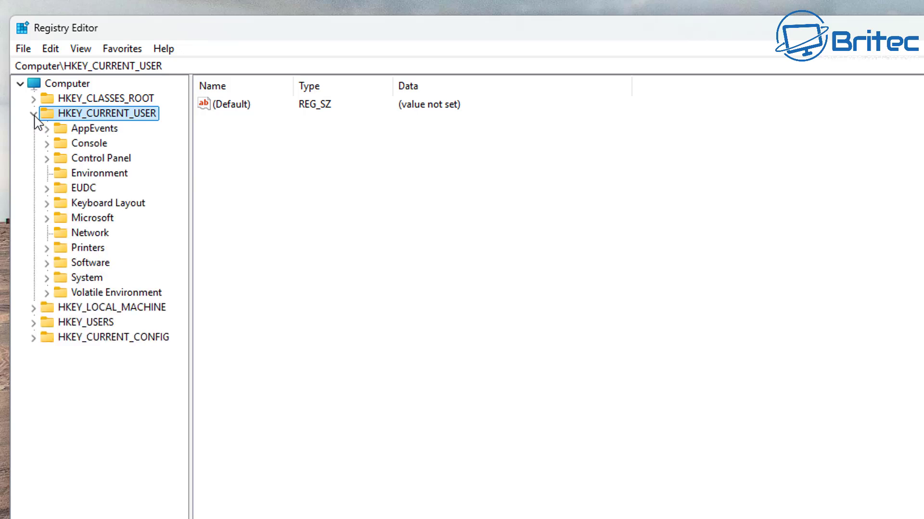
click(91, 264)
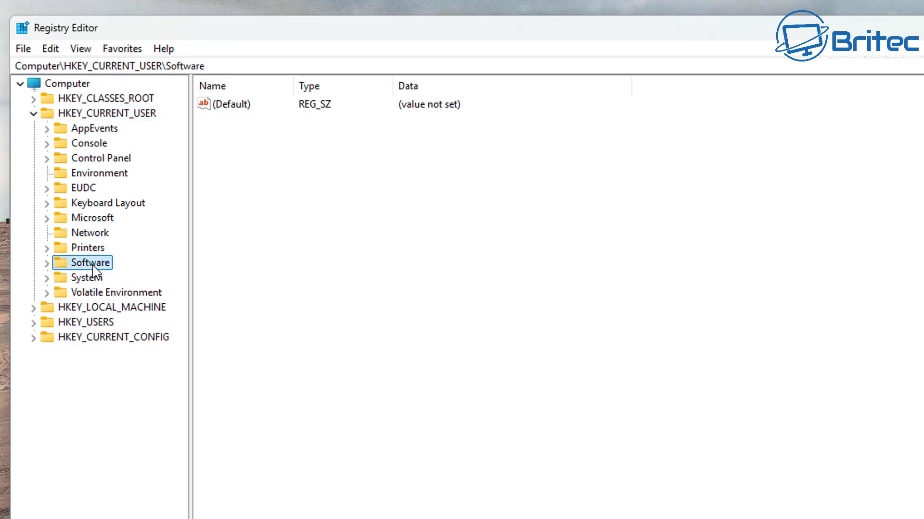
click(46, 263)
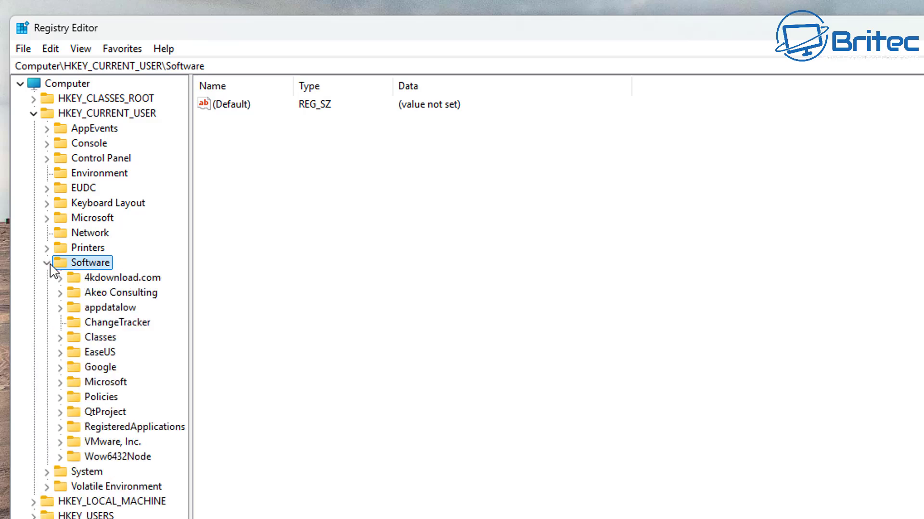
click(113, 385)
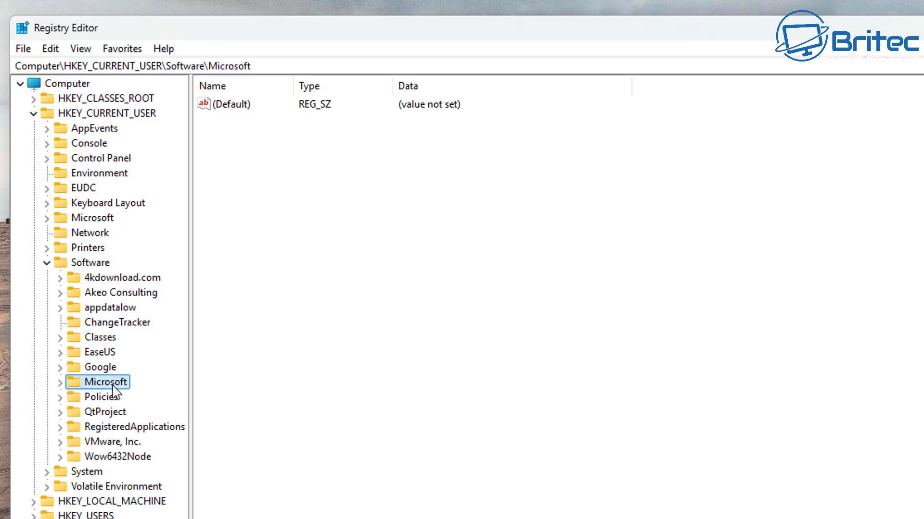
click(60, 383)
drag(191, 337, 252, 334)
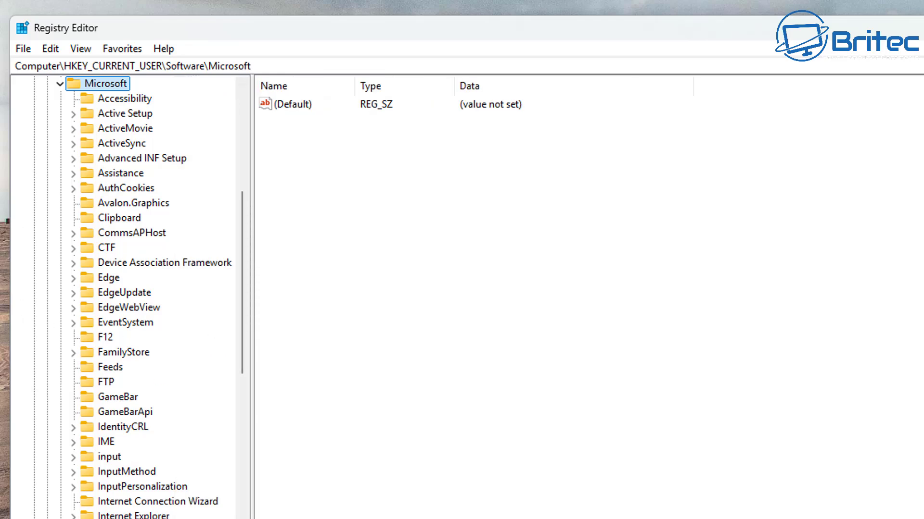
scroll(134, 501, down, 8)
scroll(128, 505, down, 6)
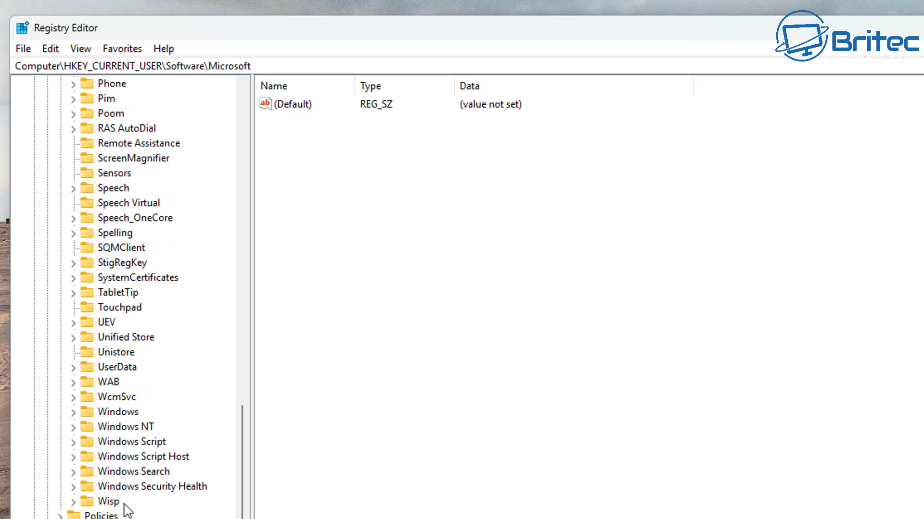
click(110, 412)
click(73, 413)
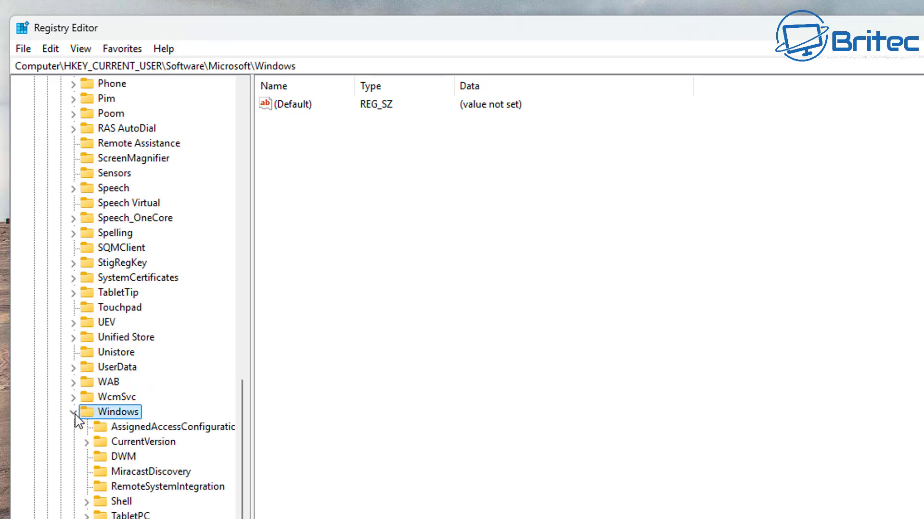
Expand CurrentVersion > Policies > Explorer and select DisallowRun to view its msiexec.exe entries.
scroll(181, 474, down, 4)
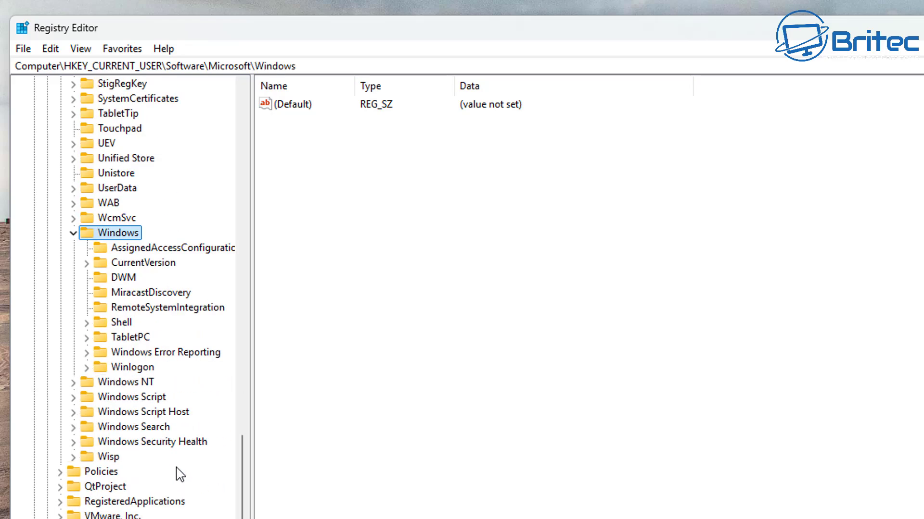
click(159, 263)
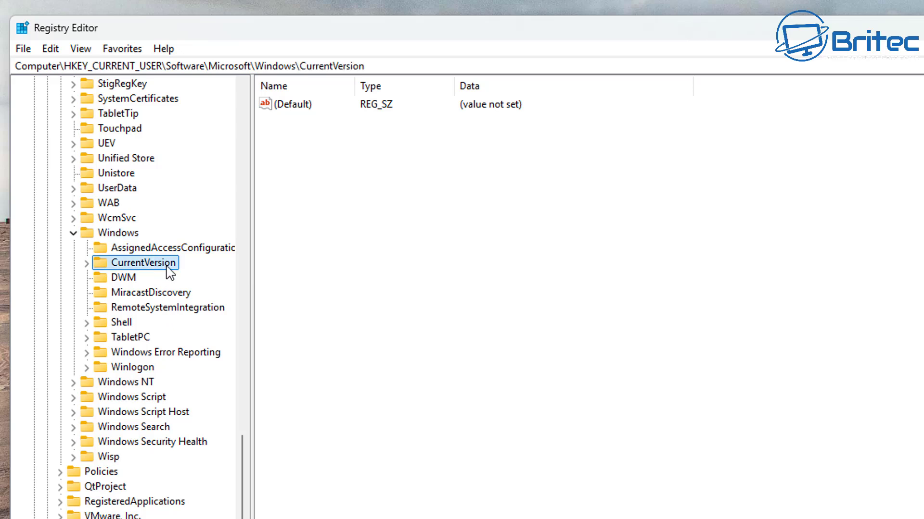
click(87, 264)
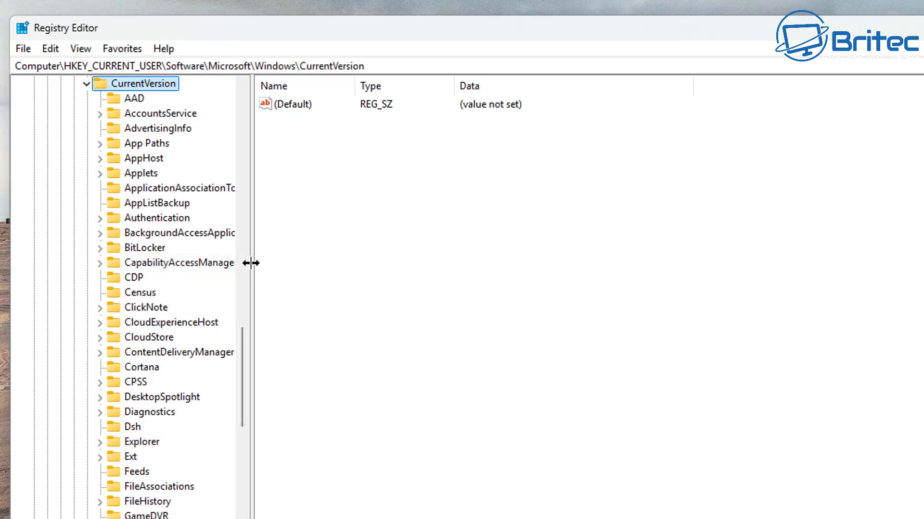
drag(251, 263, 365, 266)
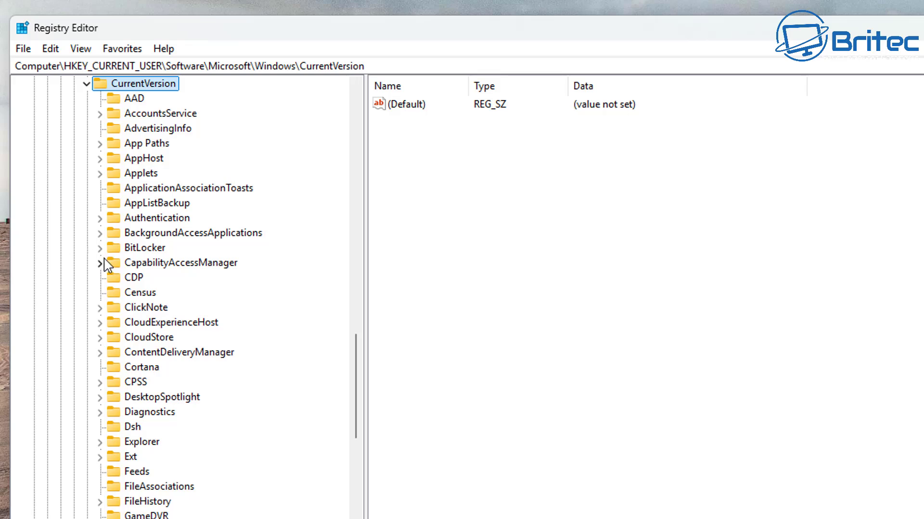
scroll(150, 503, down, 1)
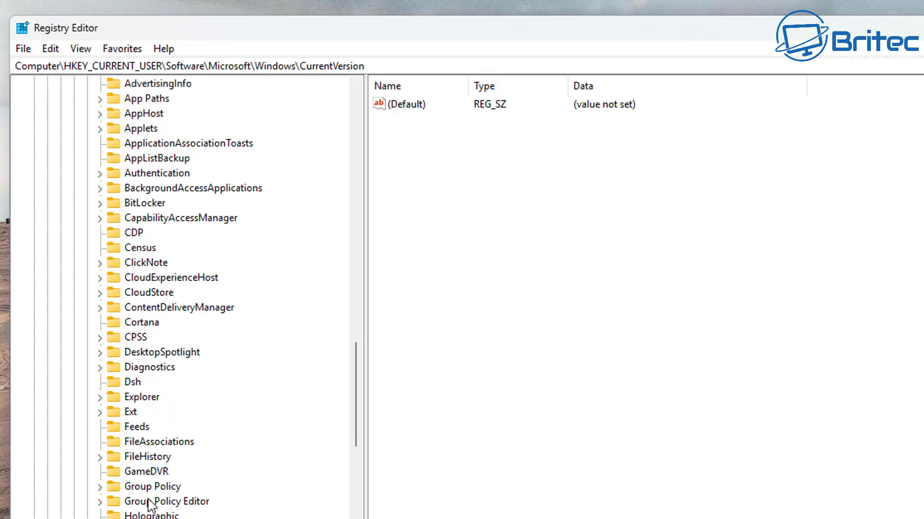
scroll(150, 502, down, 7)
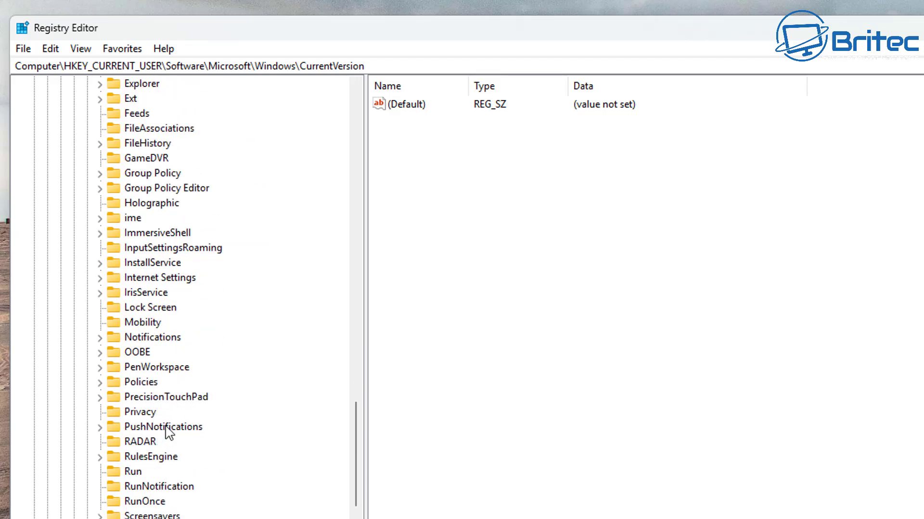
click(133, 385)
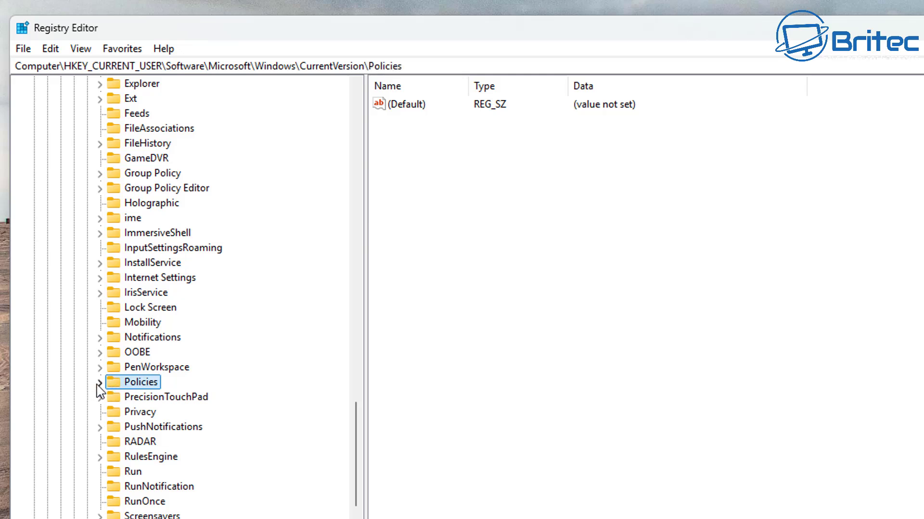
click(98, 384)
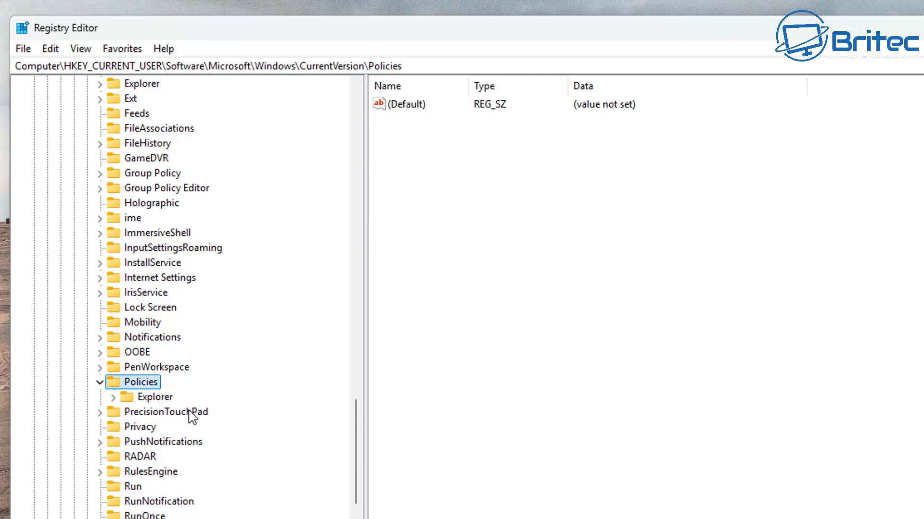
click(153, 399)
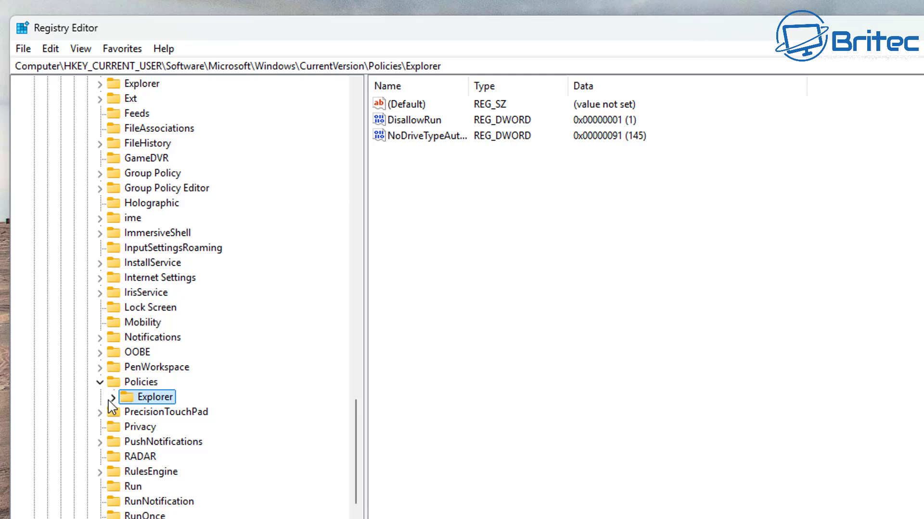
click(111, 398)
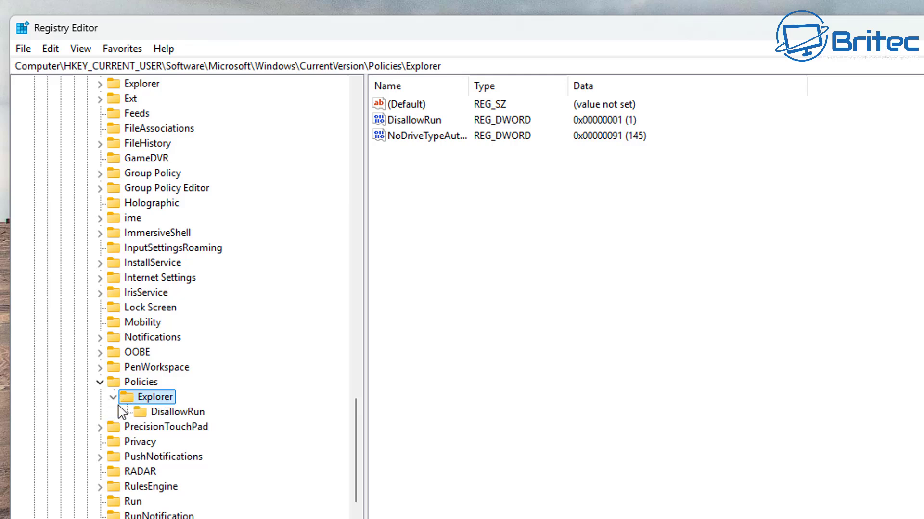
click(162, 417)
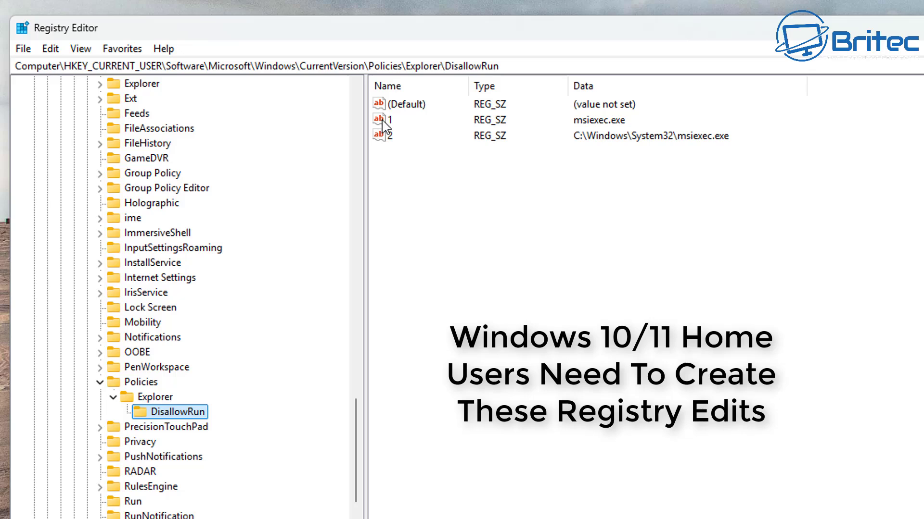
click(591, 126)
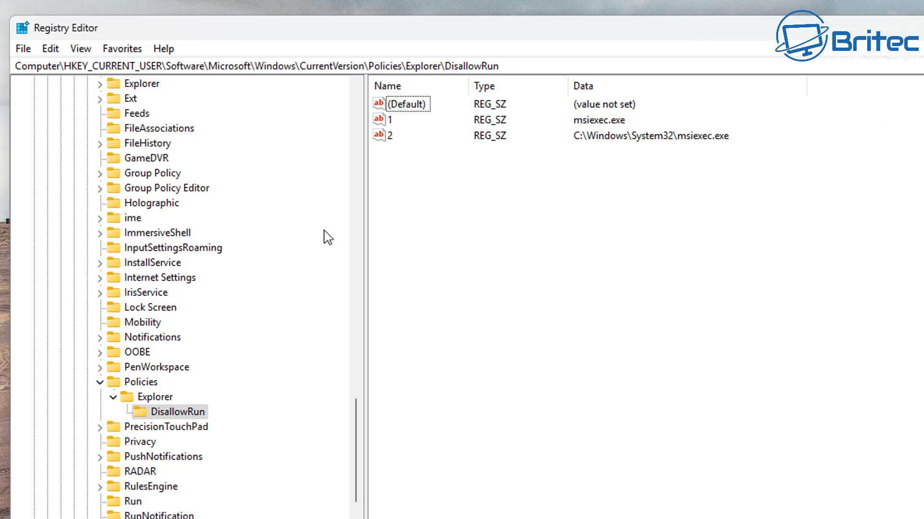
right_click(473, 217)
mouse_move(529, 231)
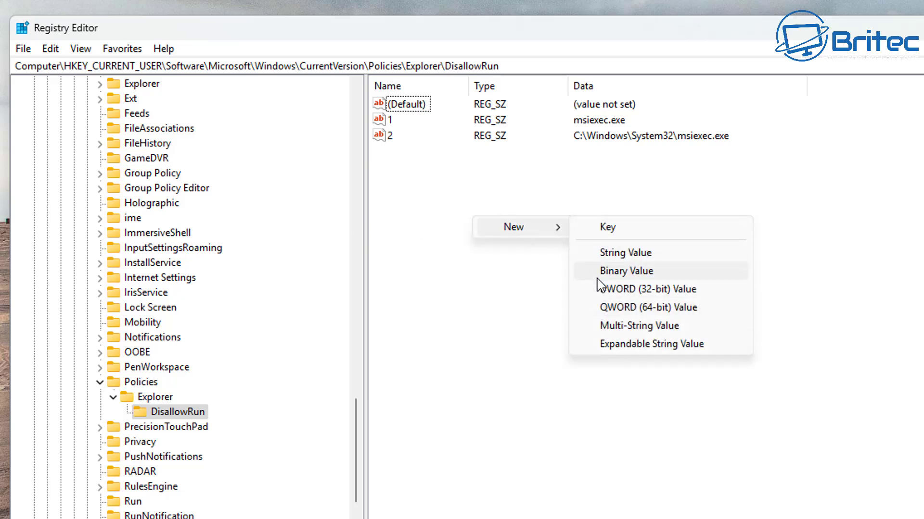
click(607, 253)
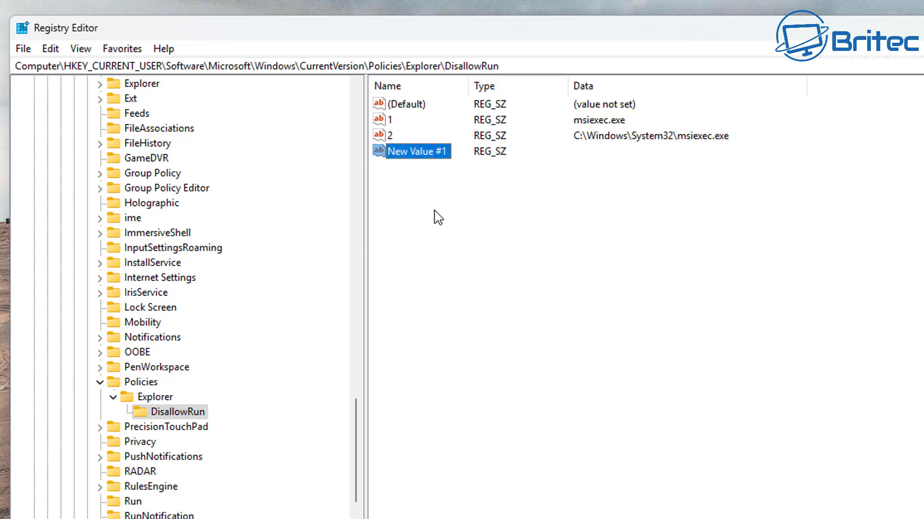
right_click(391, 147)
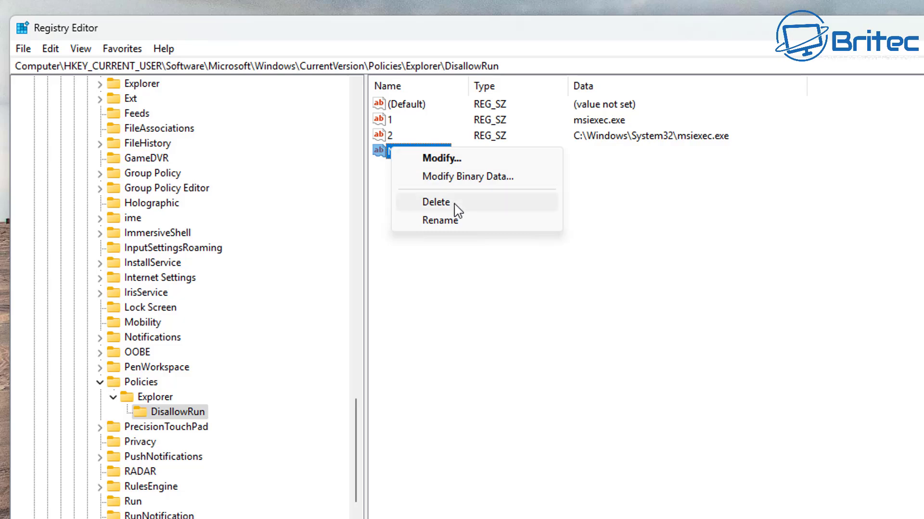
click(457, 207)
click(735, 301)
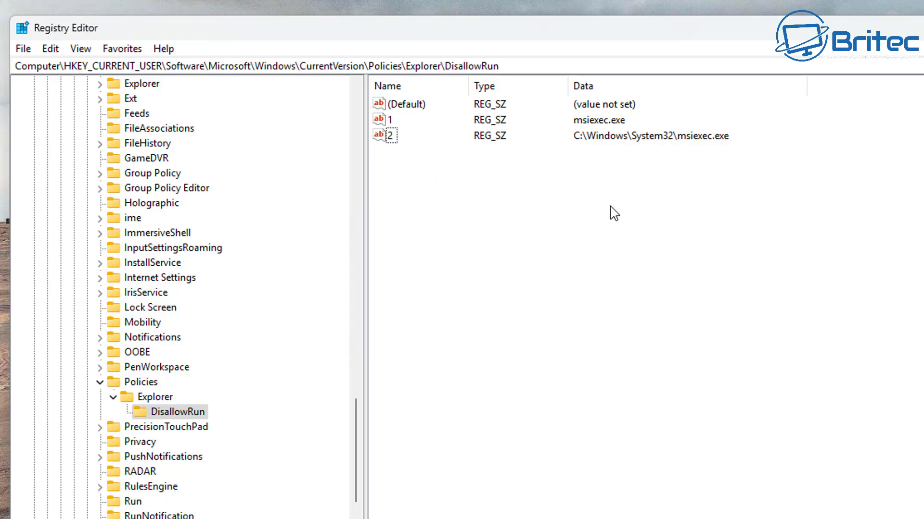